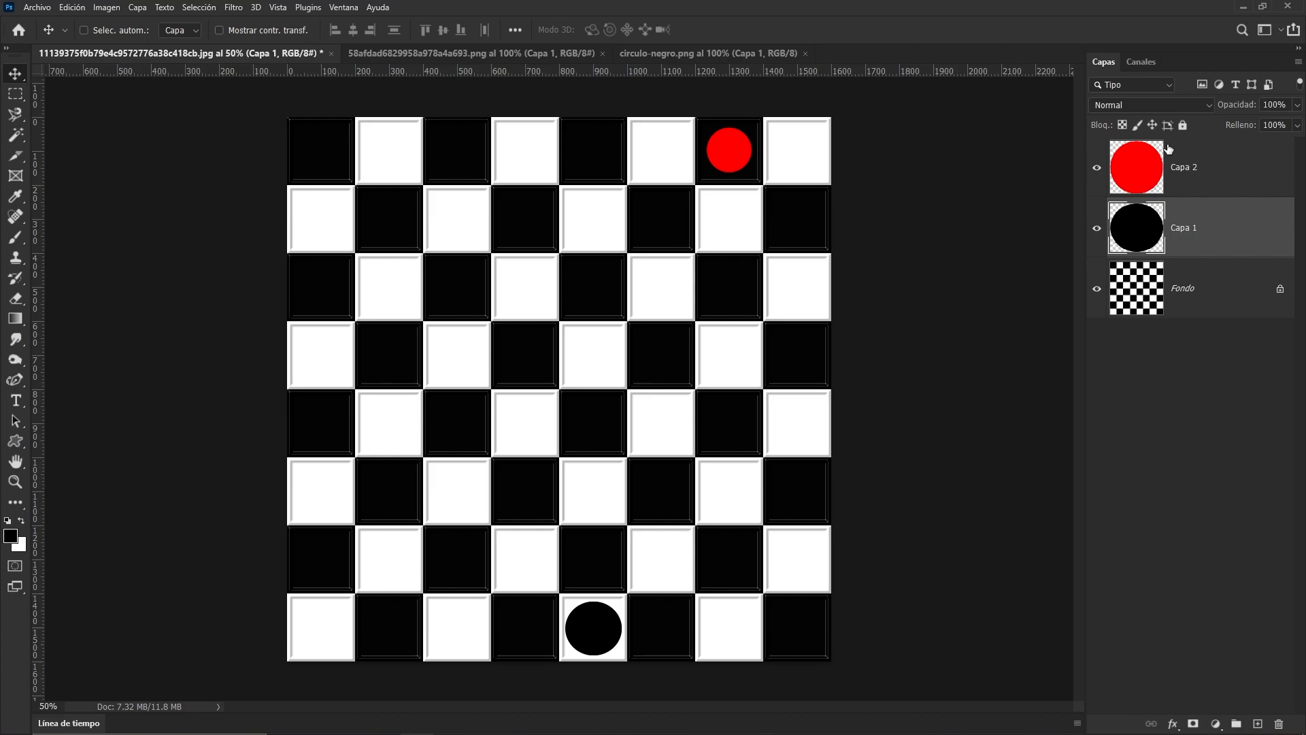
# Collapse and restore the Capas panel, and hide and show it again.
pyautogui.doubleClick(1100, 64)
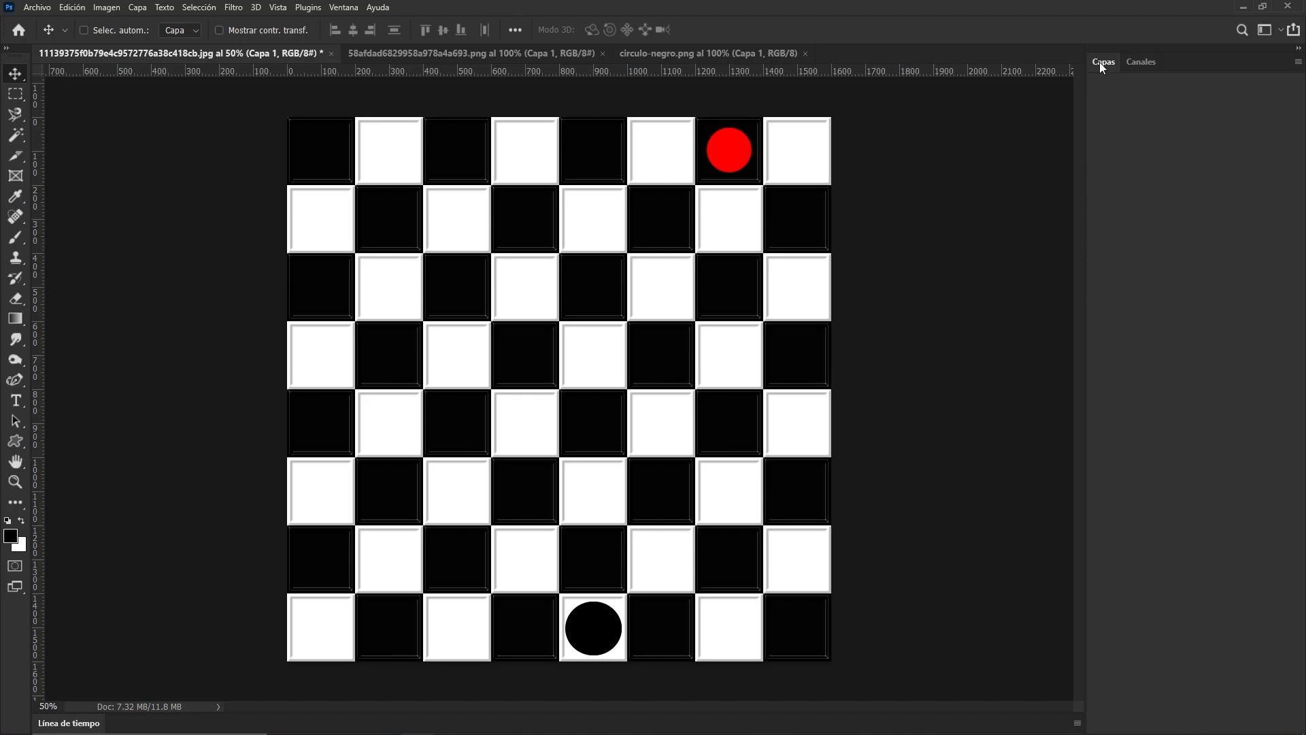
pyautogui.click(1109, 66)
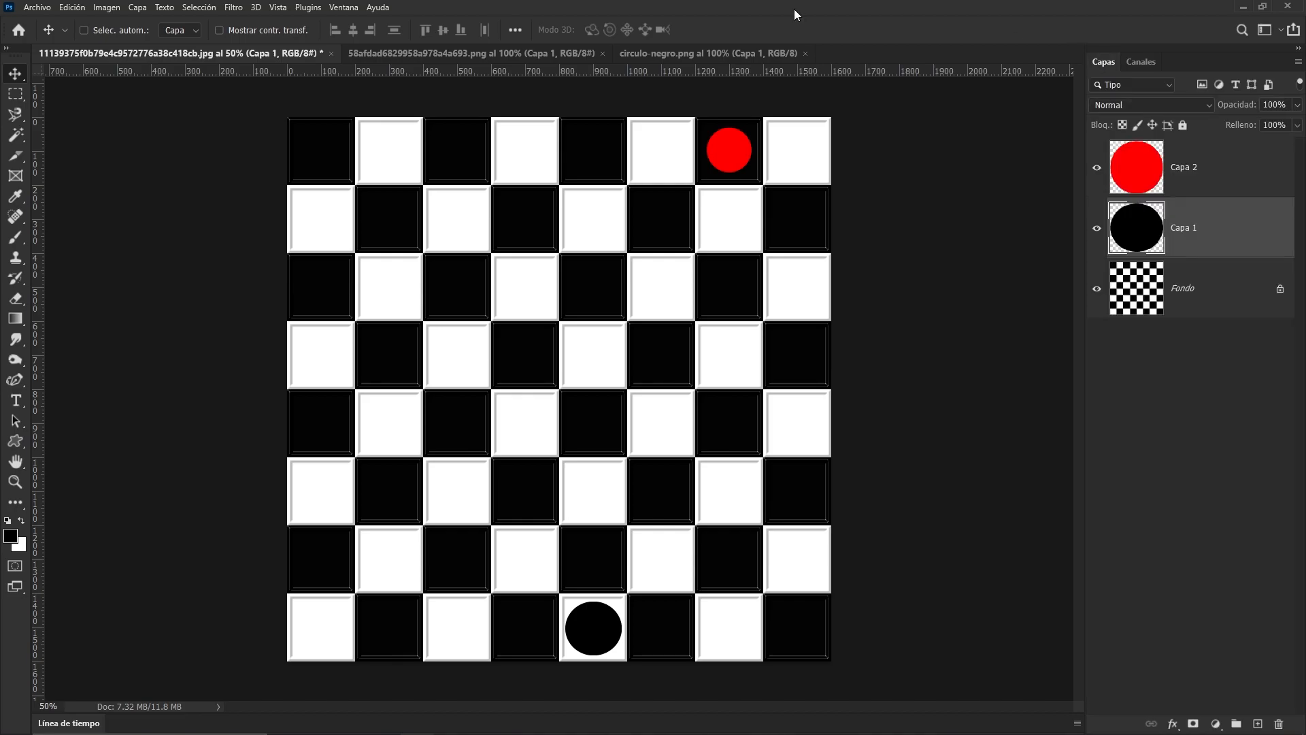
pyautogui.click(344, 8)
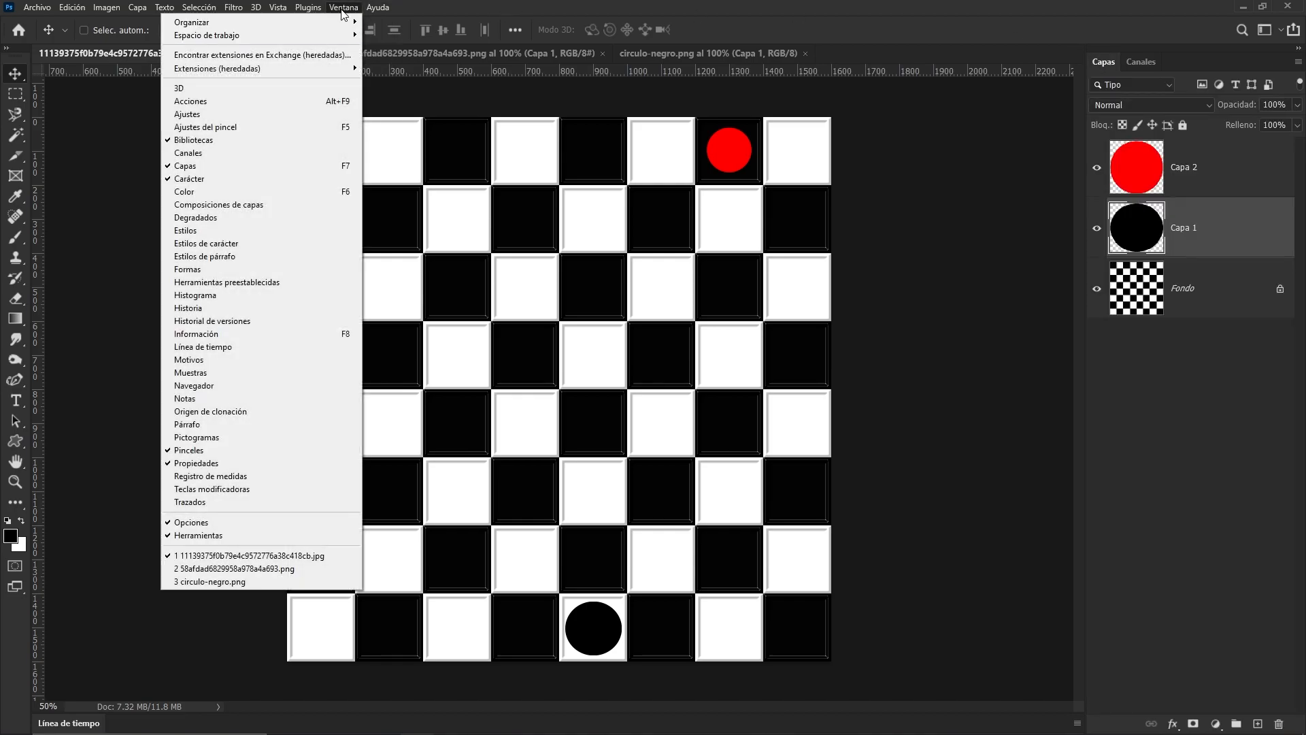
pyautogui.click(252, 168)
pyautogui.click(342, 7)
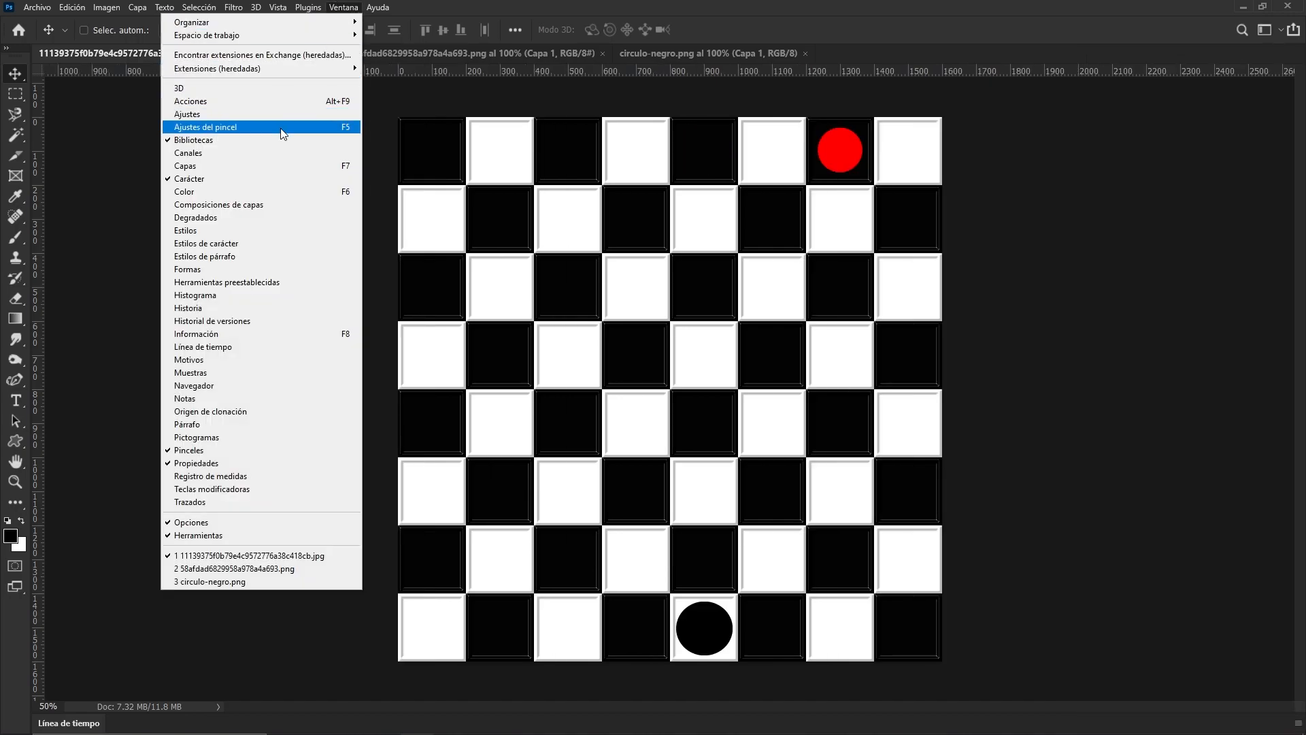
pyautogui.click(251, 168)
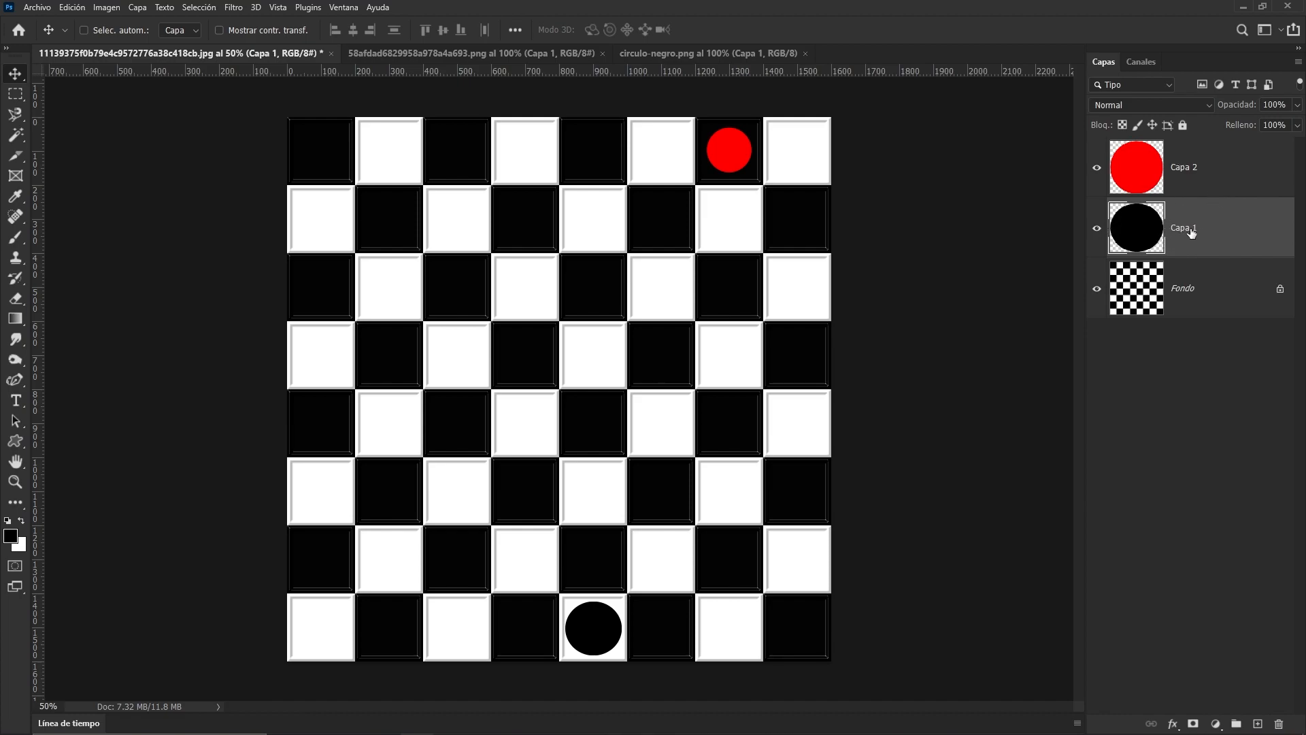
# Try to move the locked Fondo layer on the canvas.
pyautogui.doubleClick(1184, 289)
pyautogui.click(785, 230)
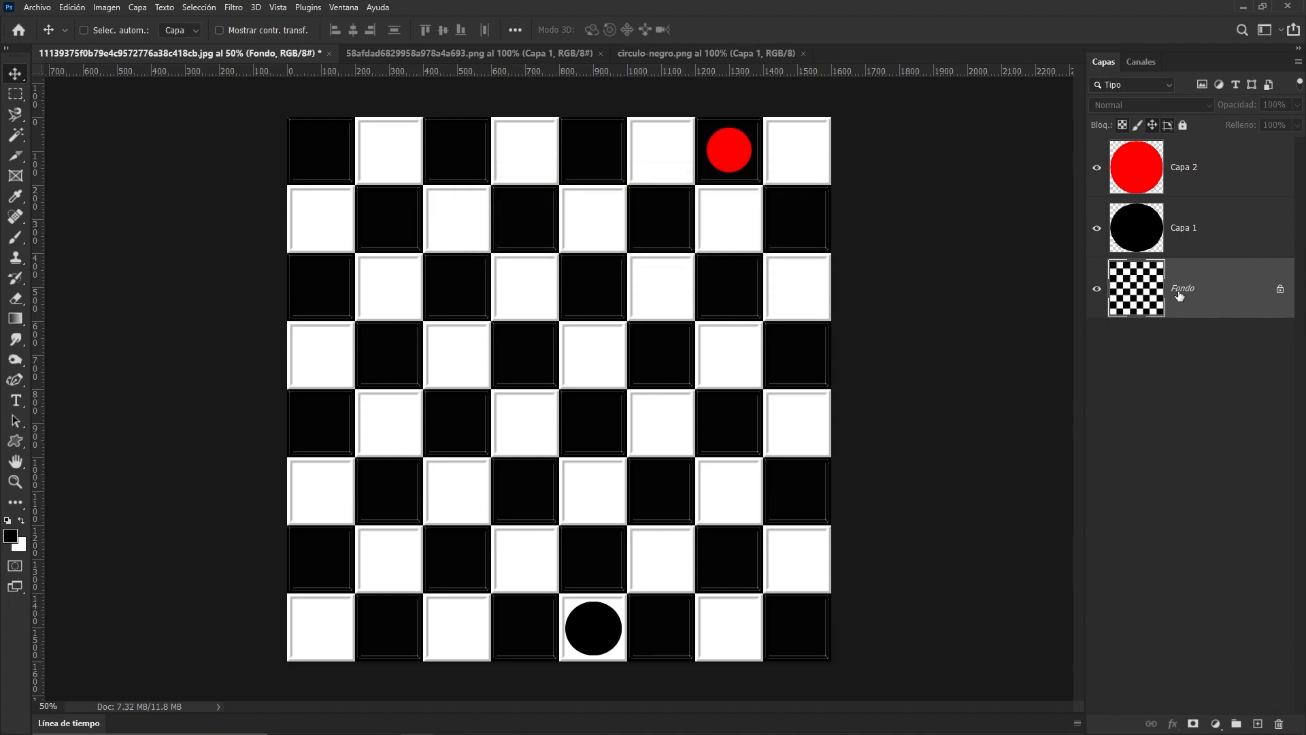
pyautogui.moveTo(552, 278); pyautogui.dragTo(551, 283)
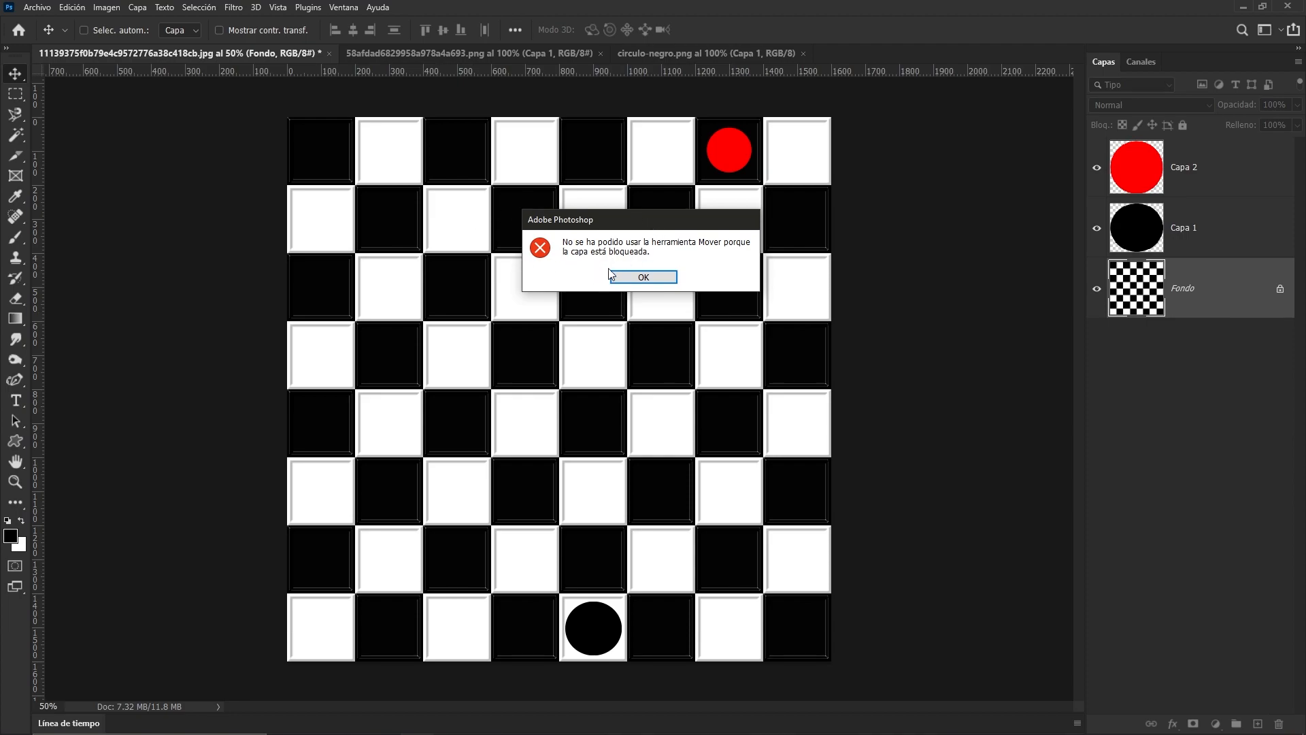
pyautogui.click(614, 277)
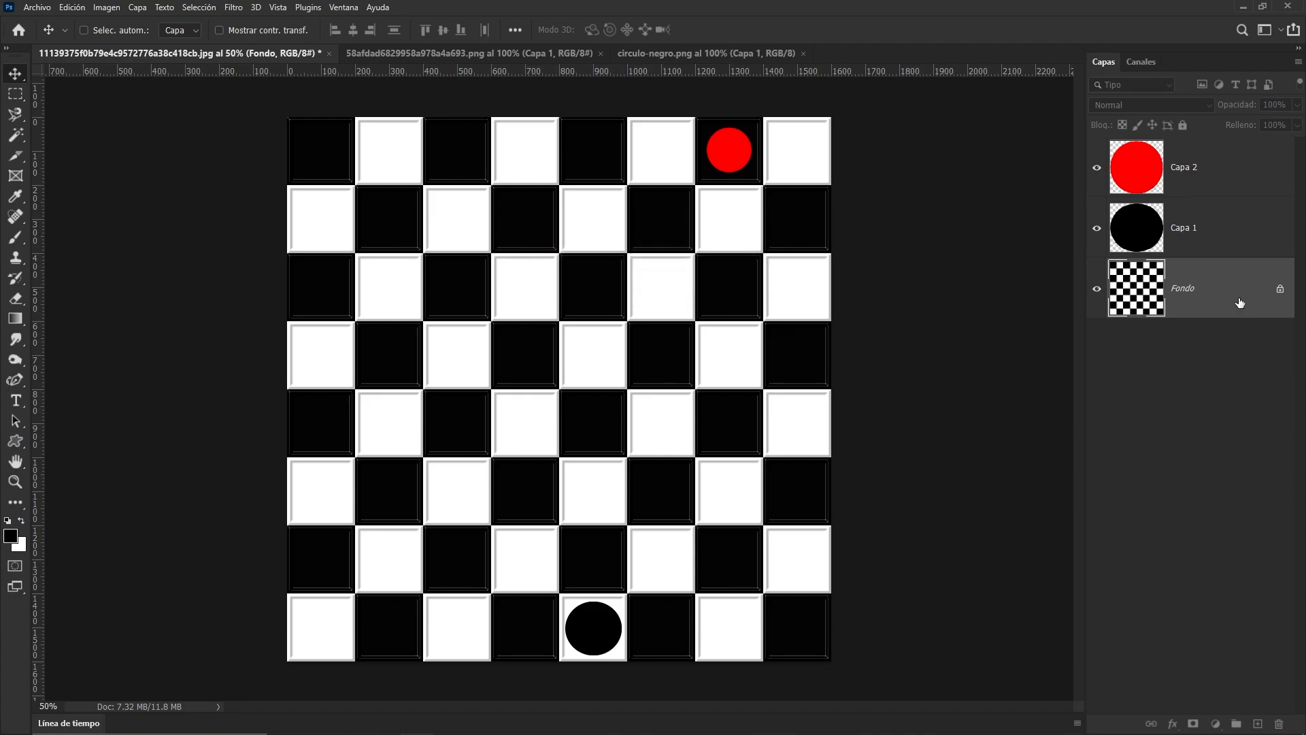
pyautogui.click(706, 270)
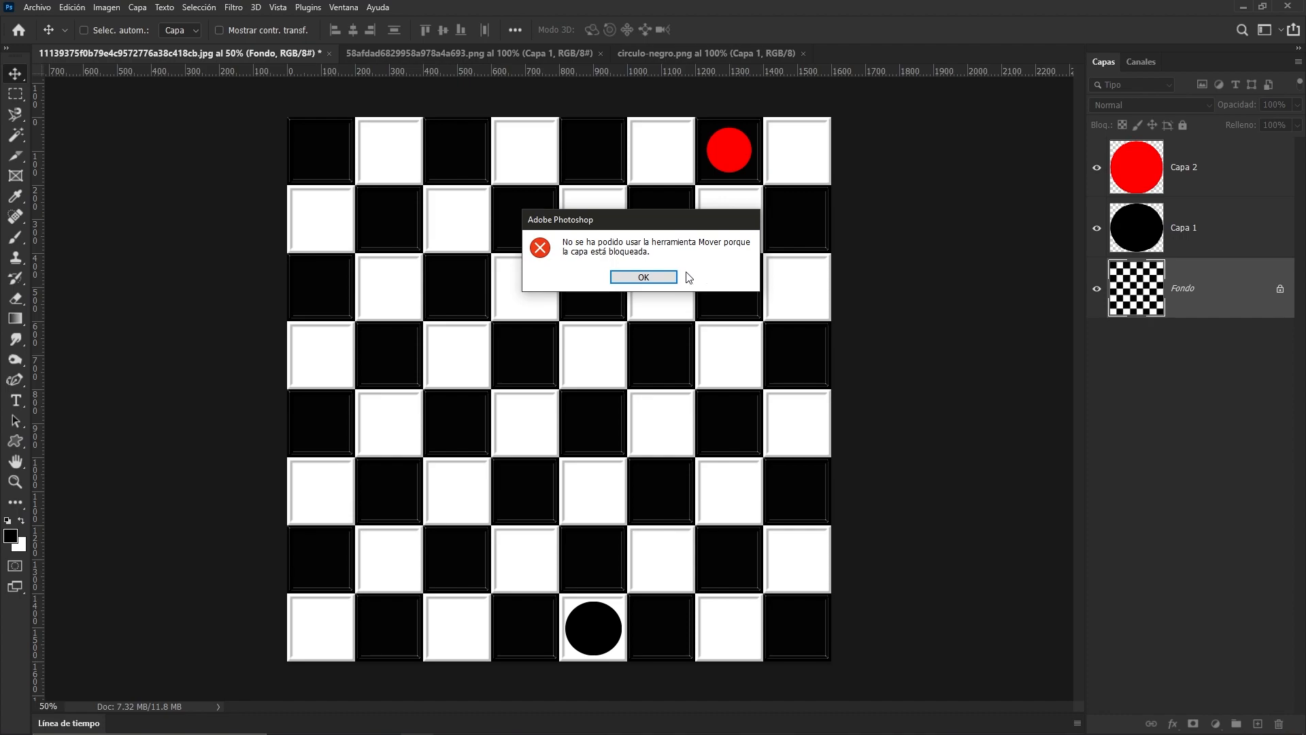
pyautogui.click(646, 278)
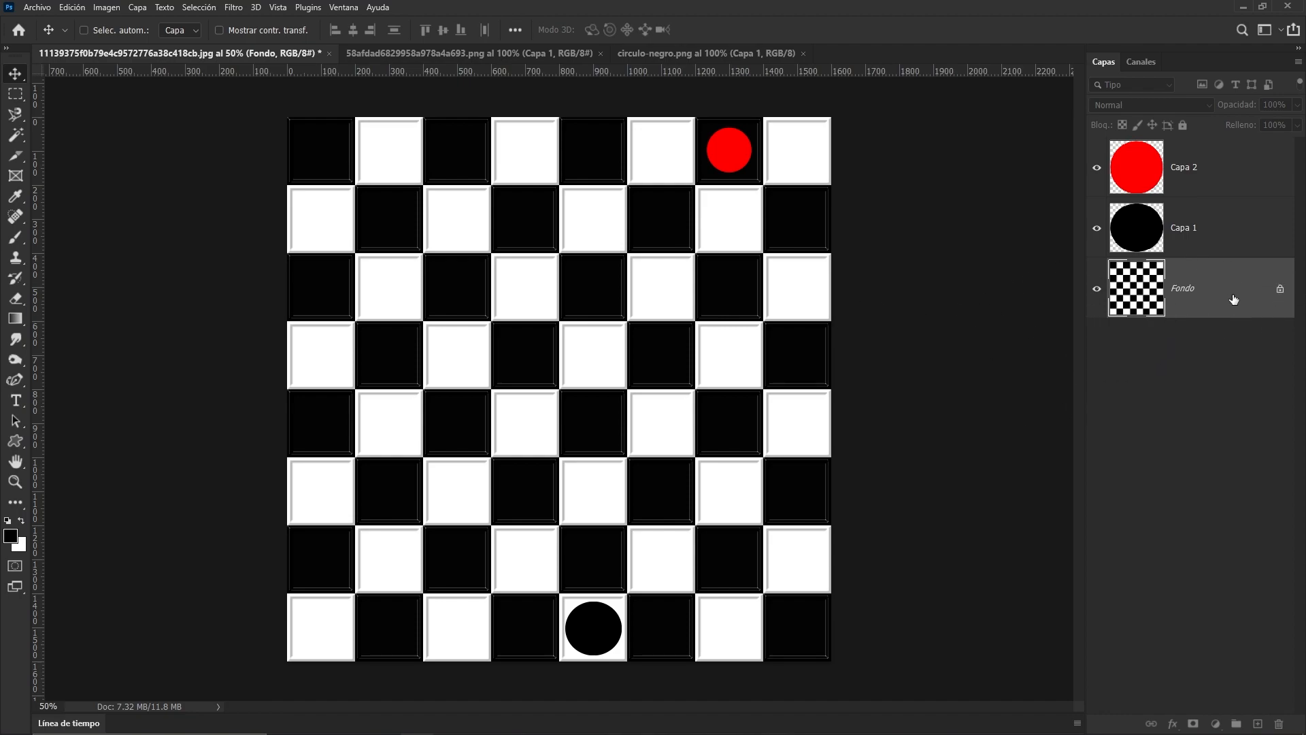
# Unlock the Fondo layer and make a test move of the board, undoing that move.
pyautogui.click(1280, 292)
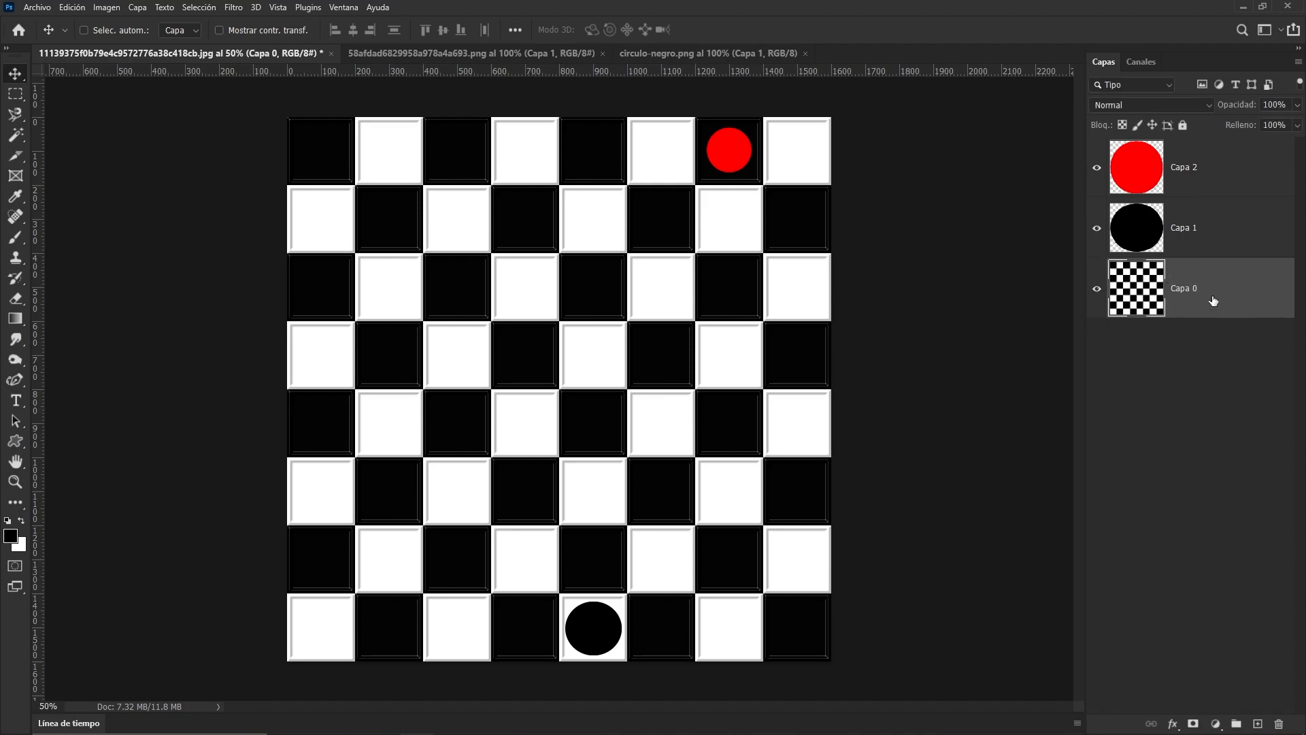
pyautogui.moveTo(611, 370); pyautogui.dragTo(691, 282)
pyautogui.hotkey('ctrl', 'z')
# Rename the unlocked checkerboard layer as Tablero.
pyautogui.doubleClick(1186, 289)
pyautogui.write('F')
pyautogui.press('BackSpace')
pyautogui.press('BackSpace')
pyautogui.press('capslock')
pyautogui.write('TA')
pyautogui.press('BackSpace')
pyautogui.press('capslock')
pyautogui.write('ablero')
pyautogui.press('Return')
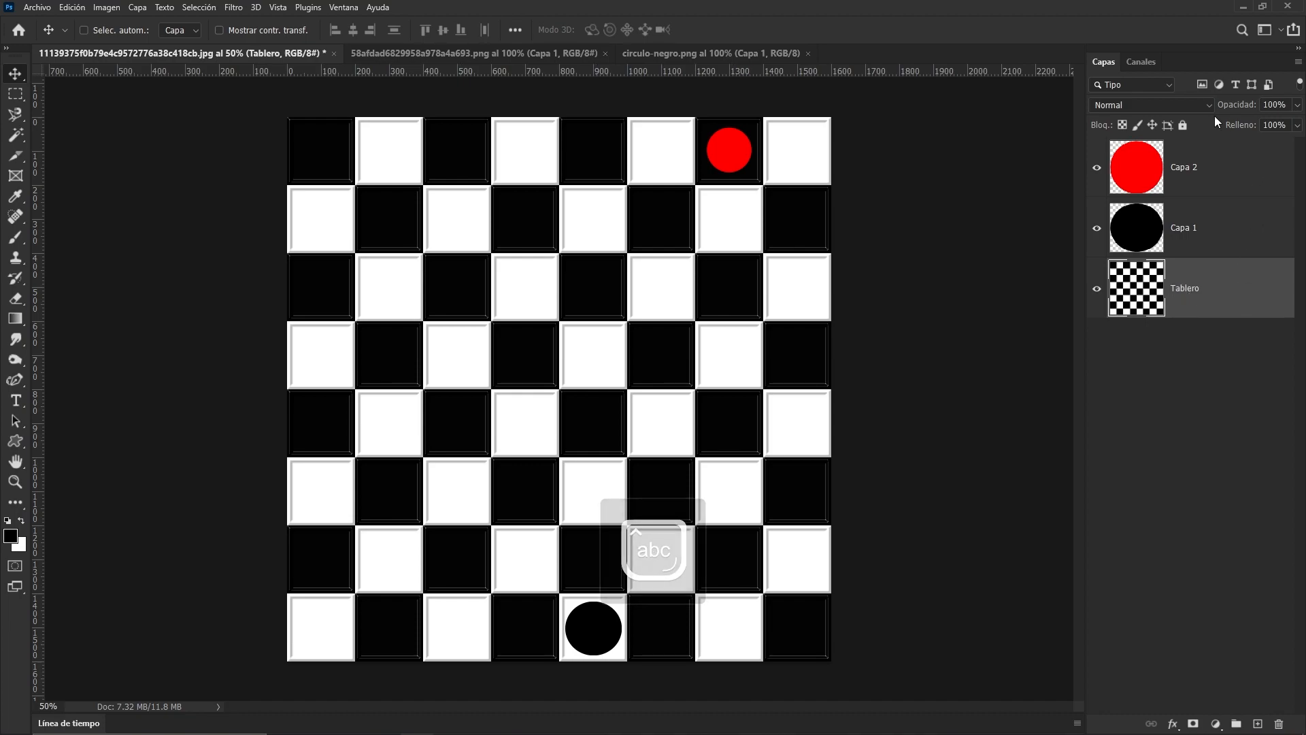
# Rename the black circle's layer as Ficha Negra.
pyautogui.doubleClick(1186, 229)
pyautogui.write('F')
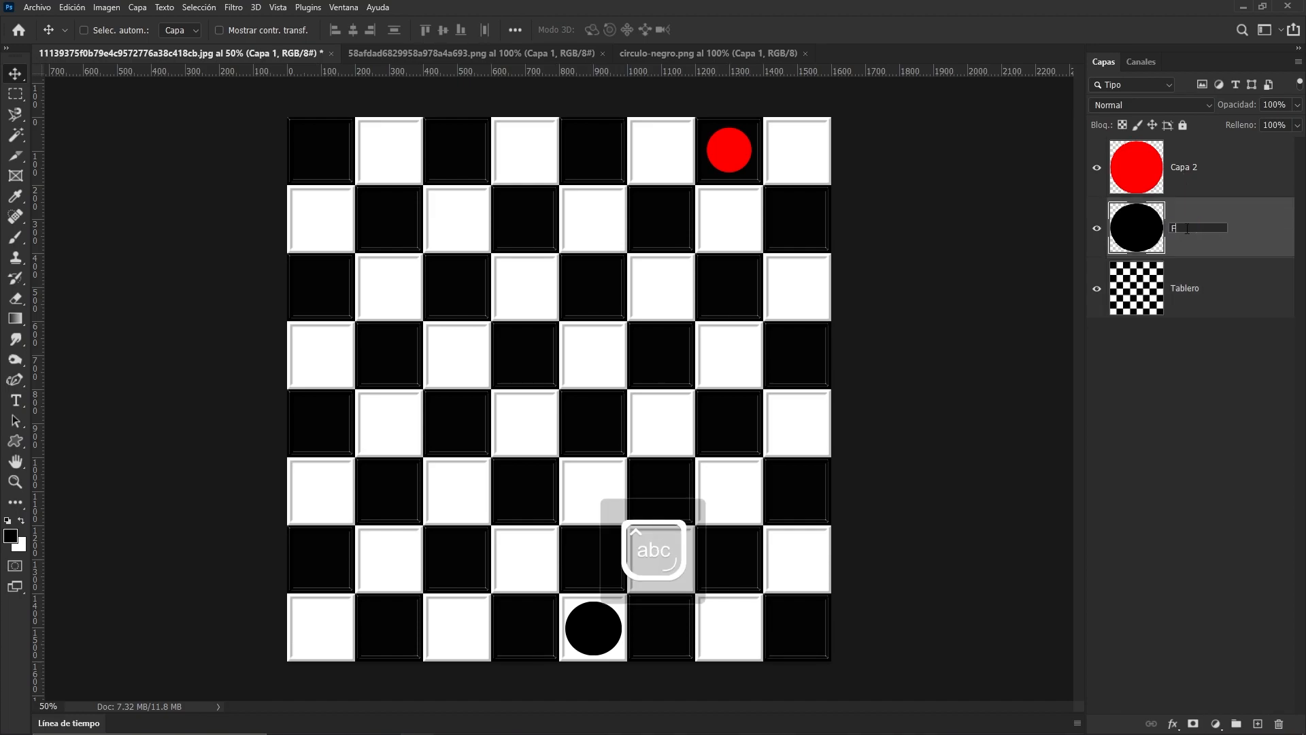
pyautogui.write('icha Negra')
pyautogui.press('Return')
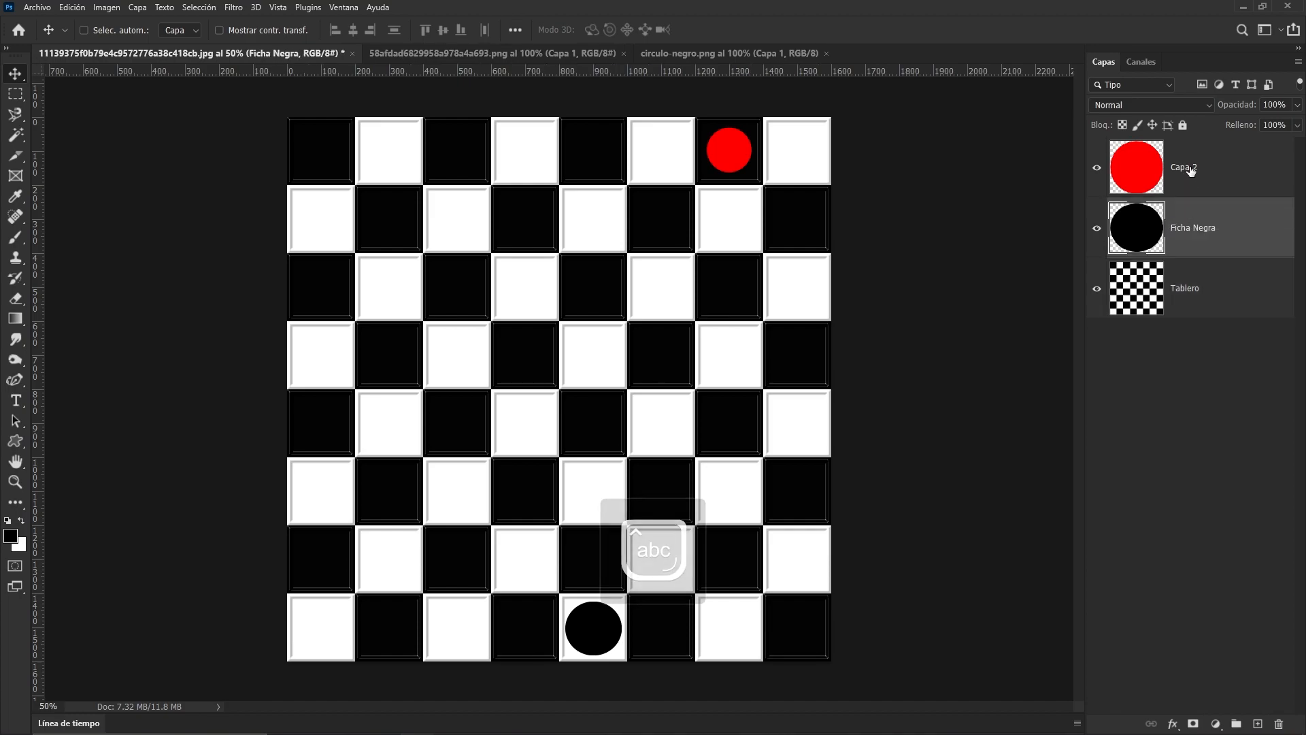
# Rename the red circle's layer as Ficha Roja.
pyautogui.doubleClick(1186, 168)
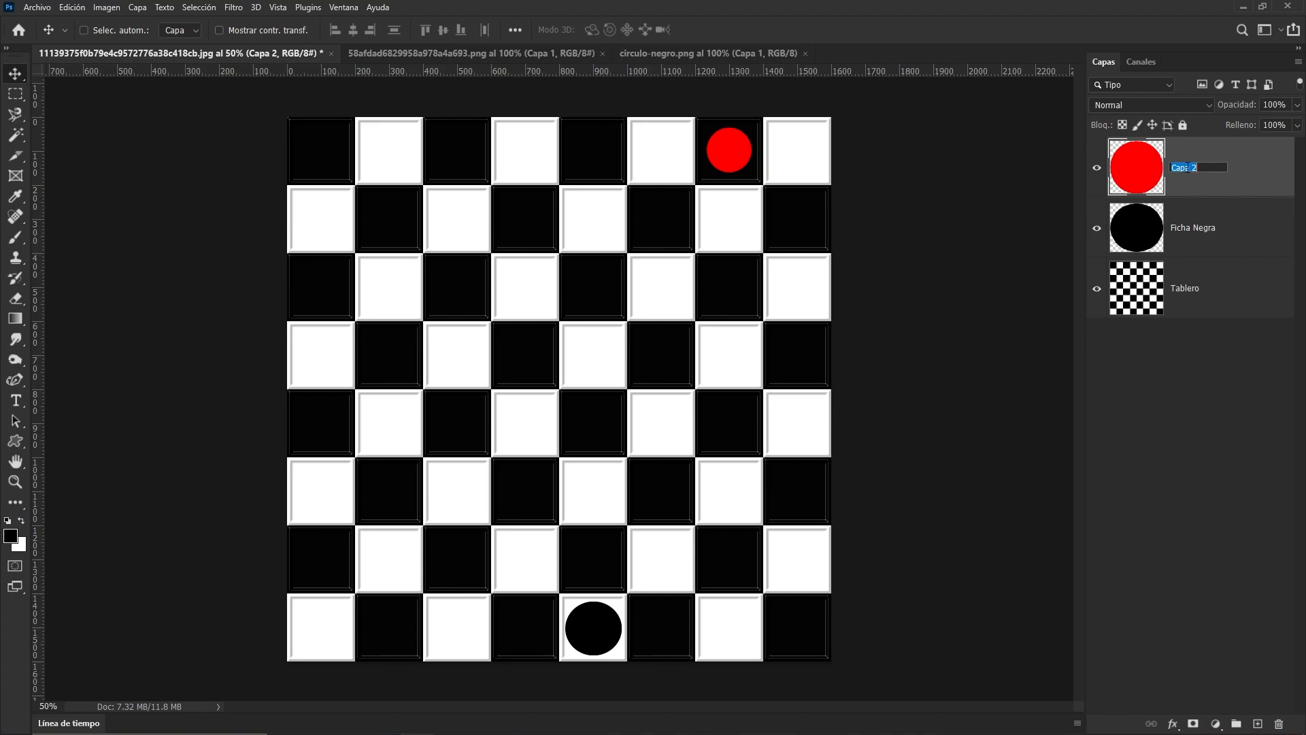
pyautogui.write('Ficha Roja')
pyautogui.press('Return')
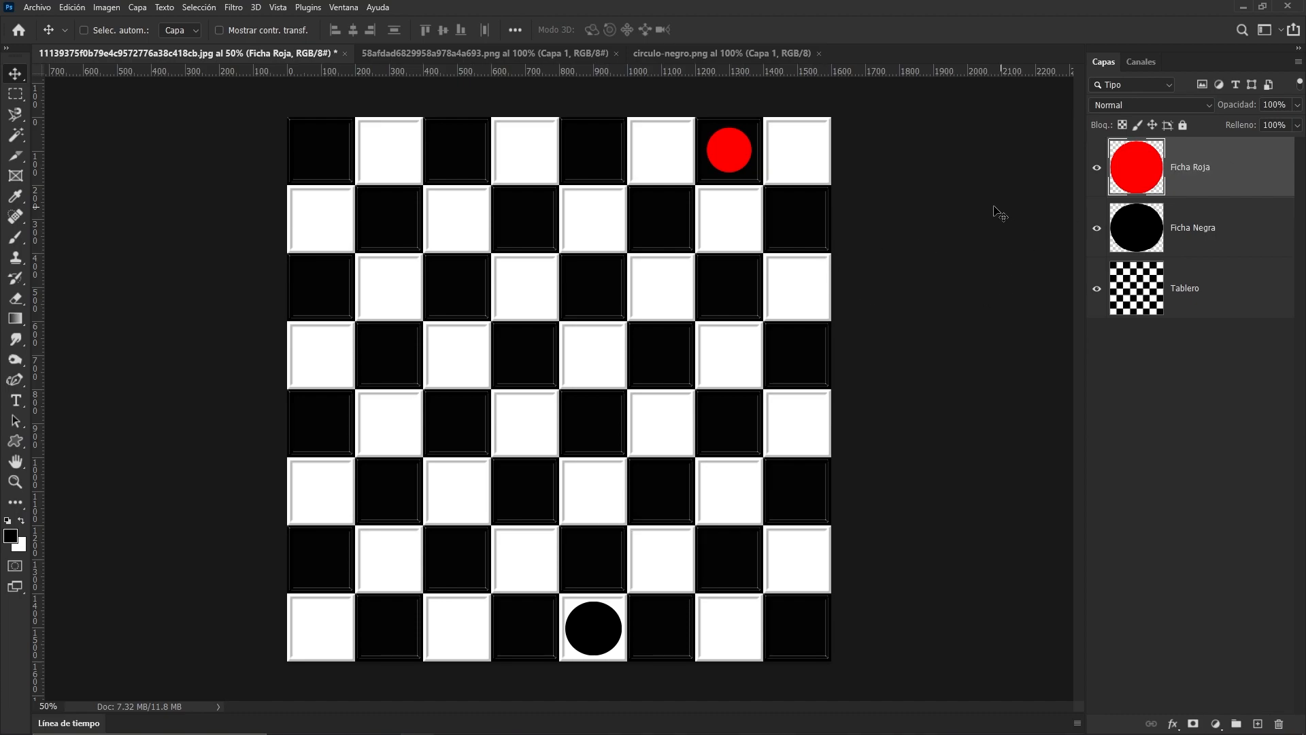
# Move the Tablero layer above both piece layers in the stacking order.
pyautogui.click(1202, 298)
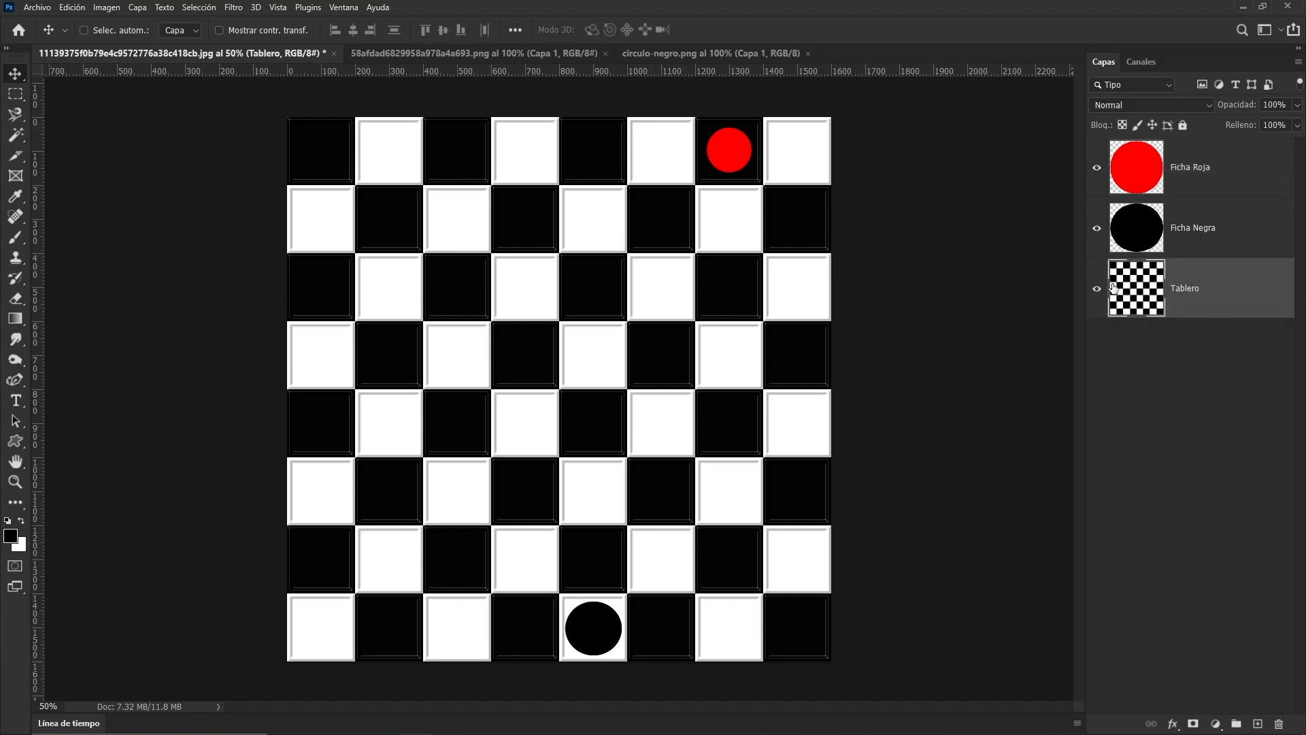
pyautogui.keyDown('ctrl'); pyautogui.click(1175, 264); pyautogui.keyUp('ctrl')
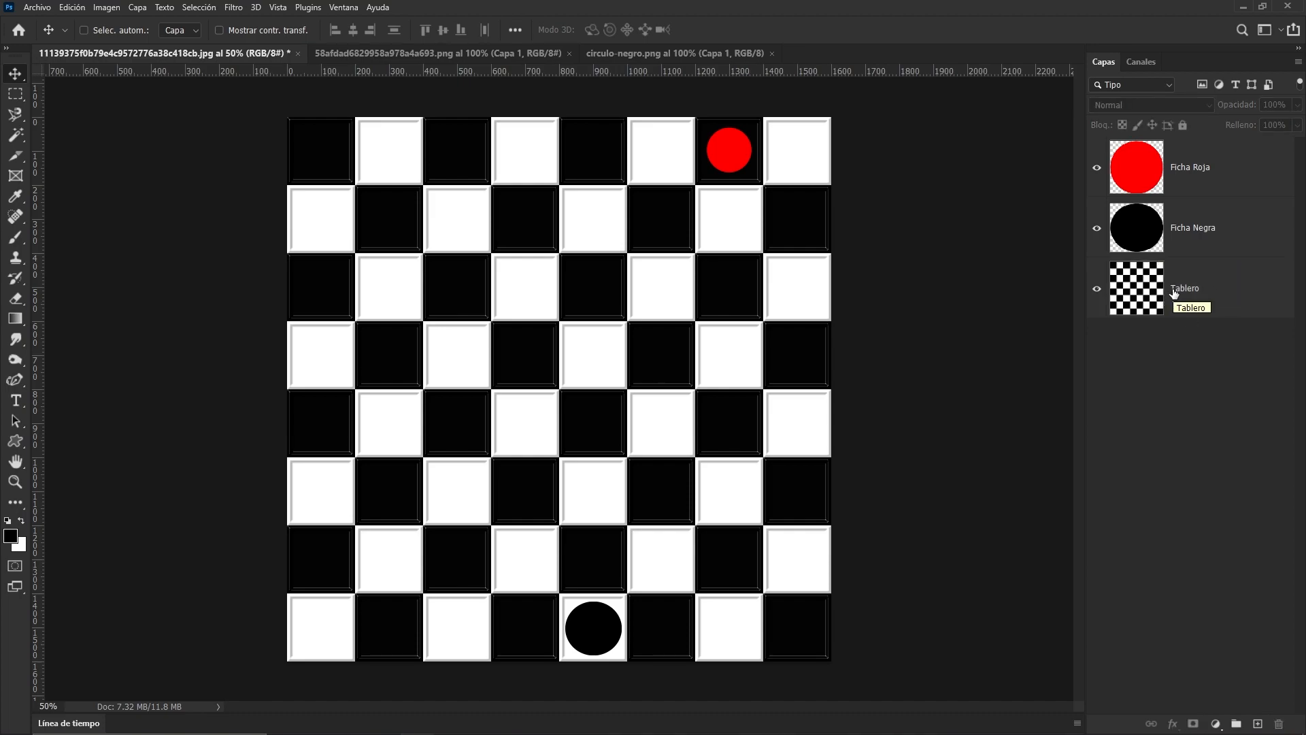
pyautogui.click(1212, 292)
pyautogui.moveTo(1201, 287); pyautogui.dragTo(1156, 140)
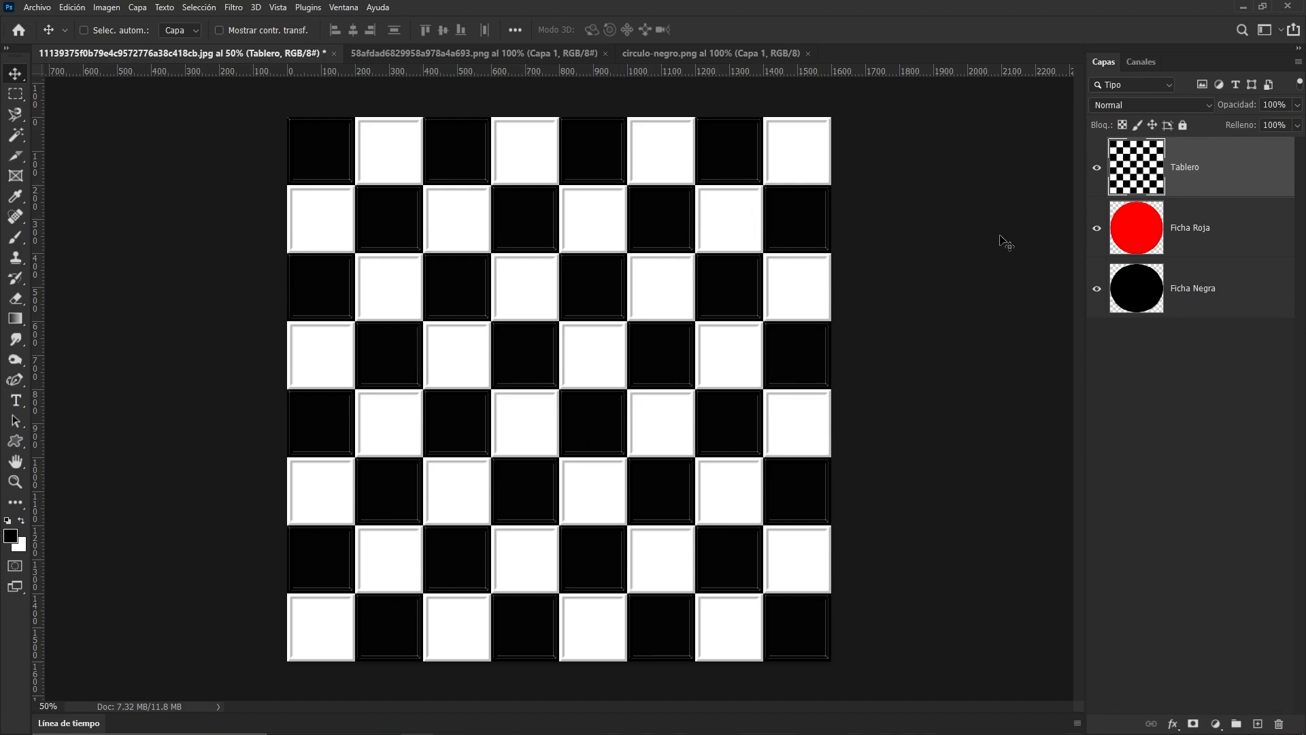
# Place the Tablero layer below Ficha Roja, and move Ficha Negra between the two.
pyautogui.moveTo(1172, 164); pyautogui.dragTo(1172, 235)
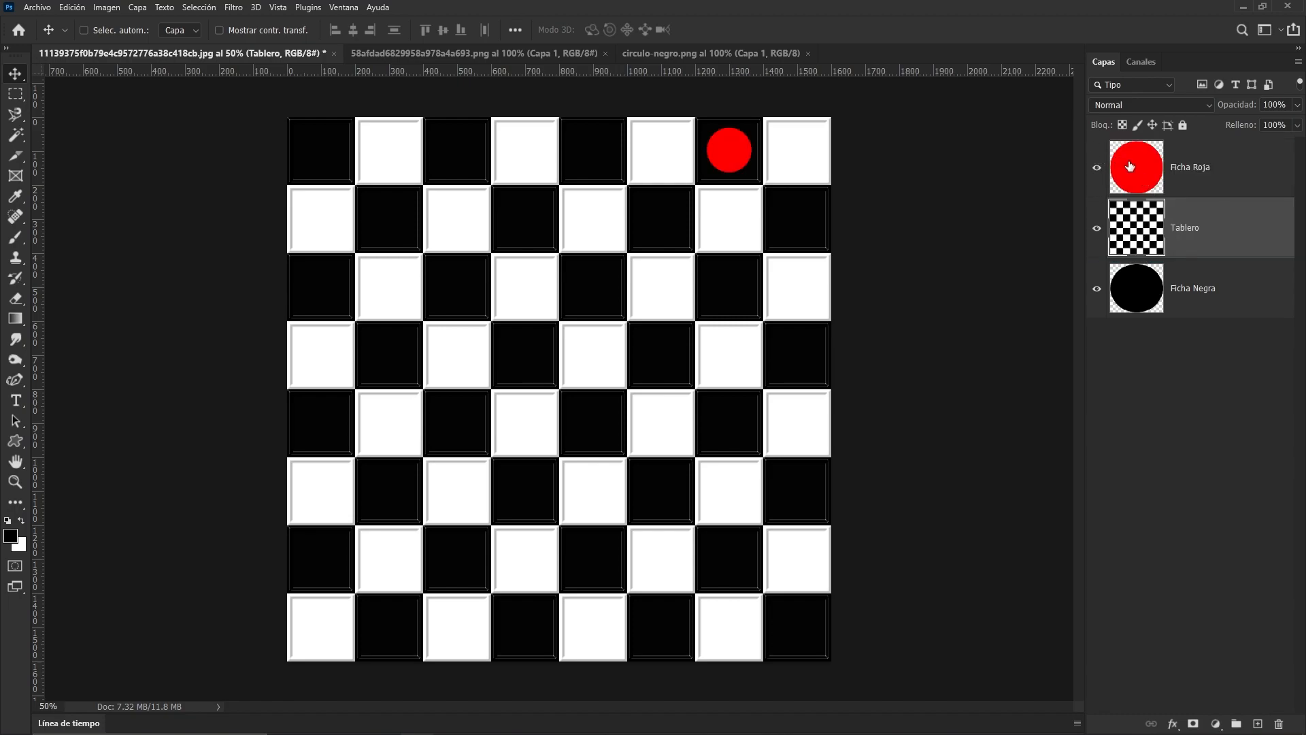
pyautogui.click(1127, 165)
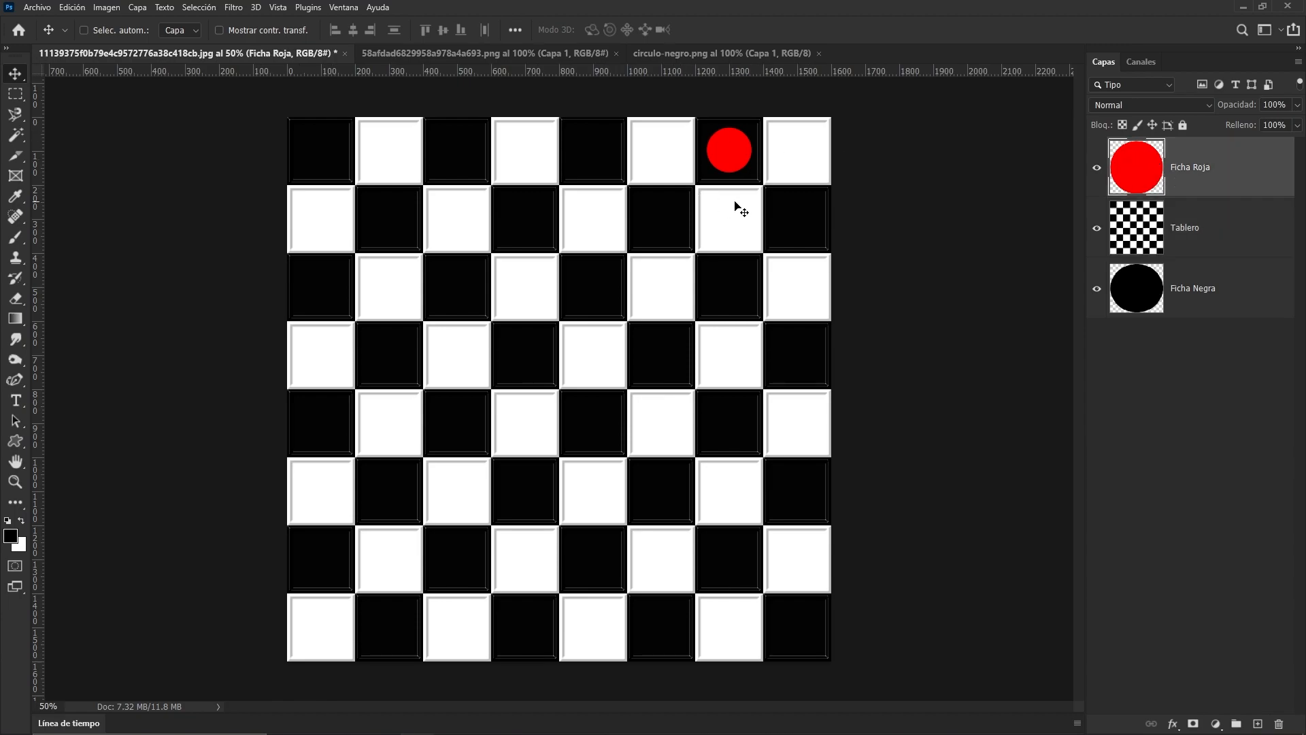
pyautogui.click(1138, 227)
pyautogui.moveTo(1153, 302); pyautogui.dragTo(1169, 203)
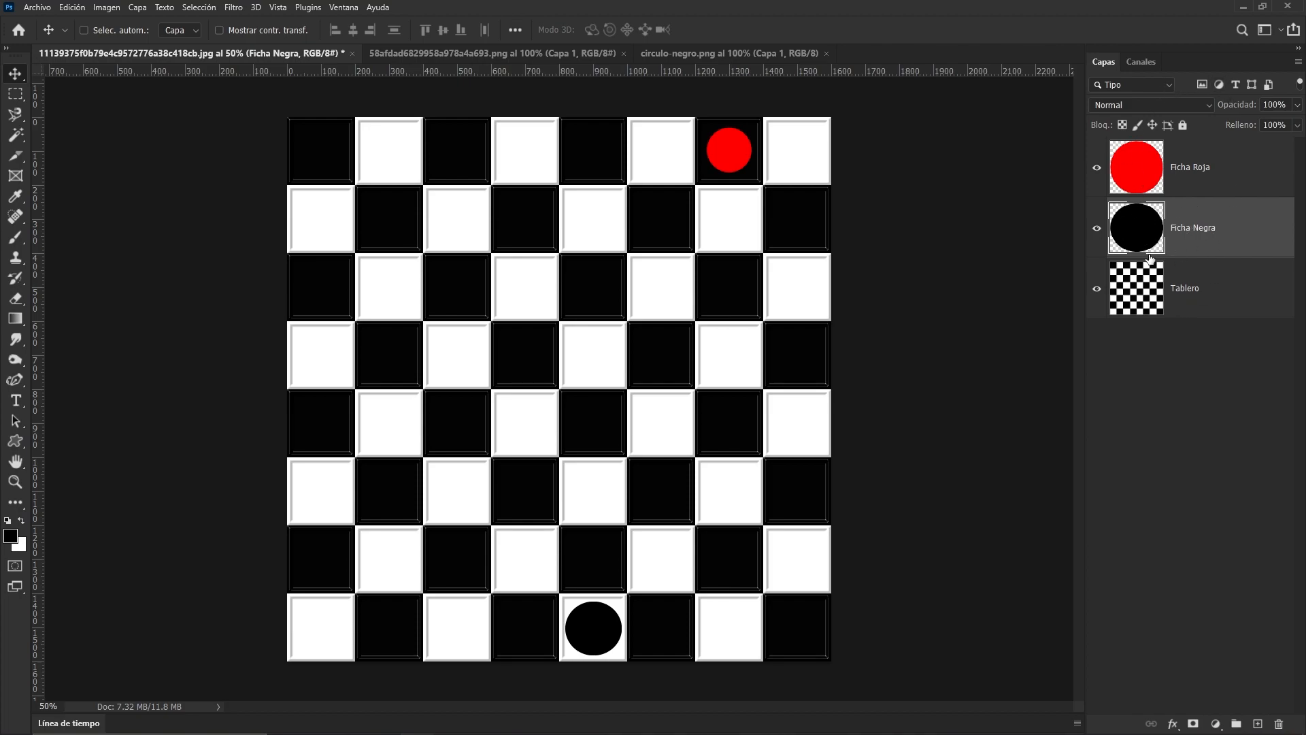
# Lower the Ficha Roja layer's opacity to 0% and bring it up to 10%.
pyautogui.click(1235, 173)
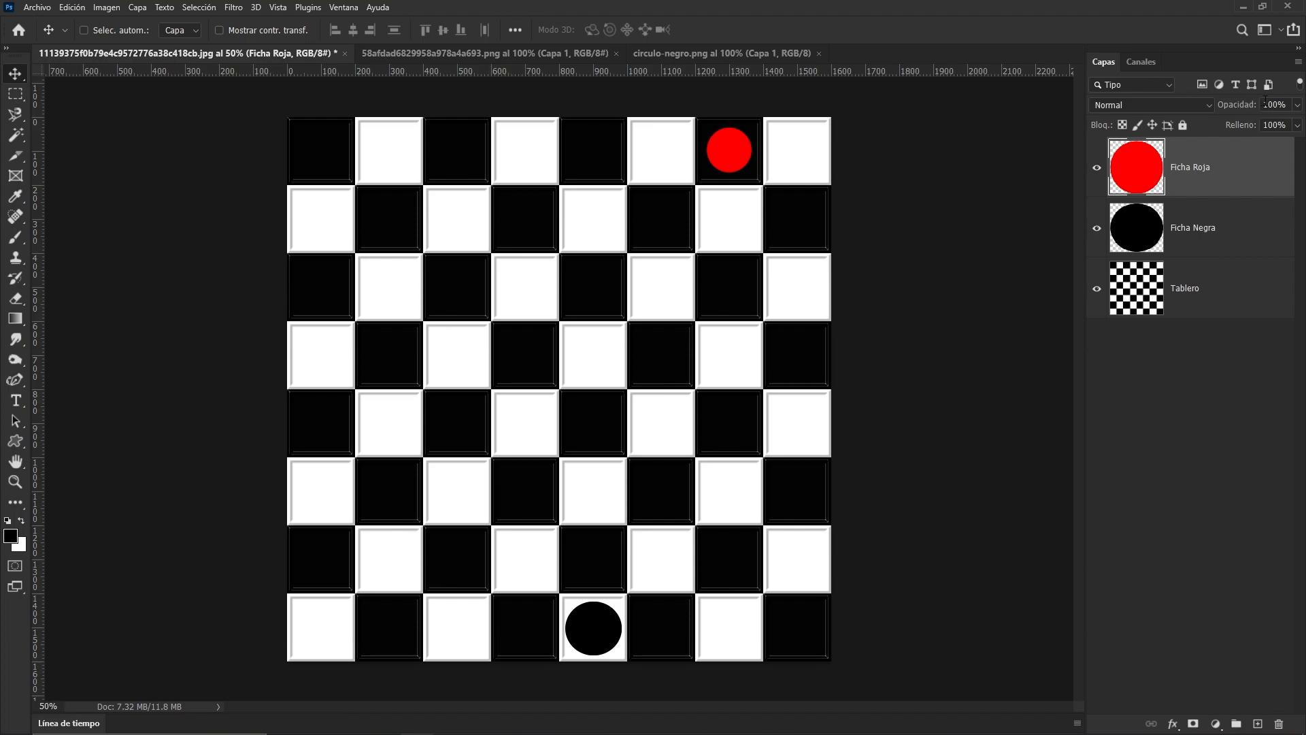
pyautogui.moveTo(1245, 111); pyautogui.dragTo(1128, 116)
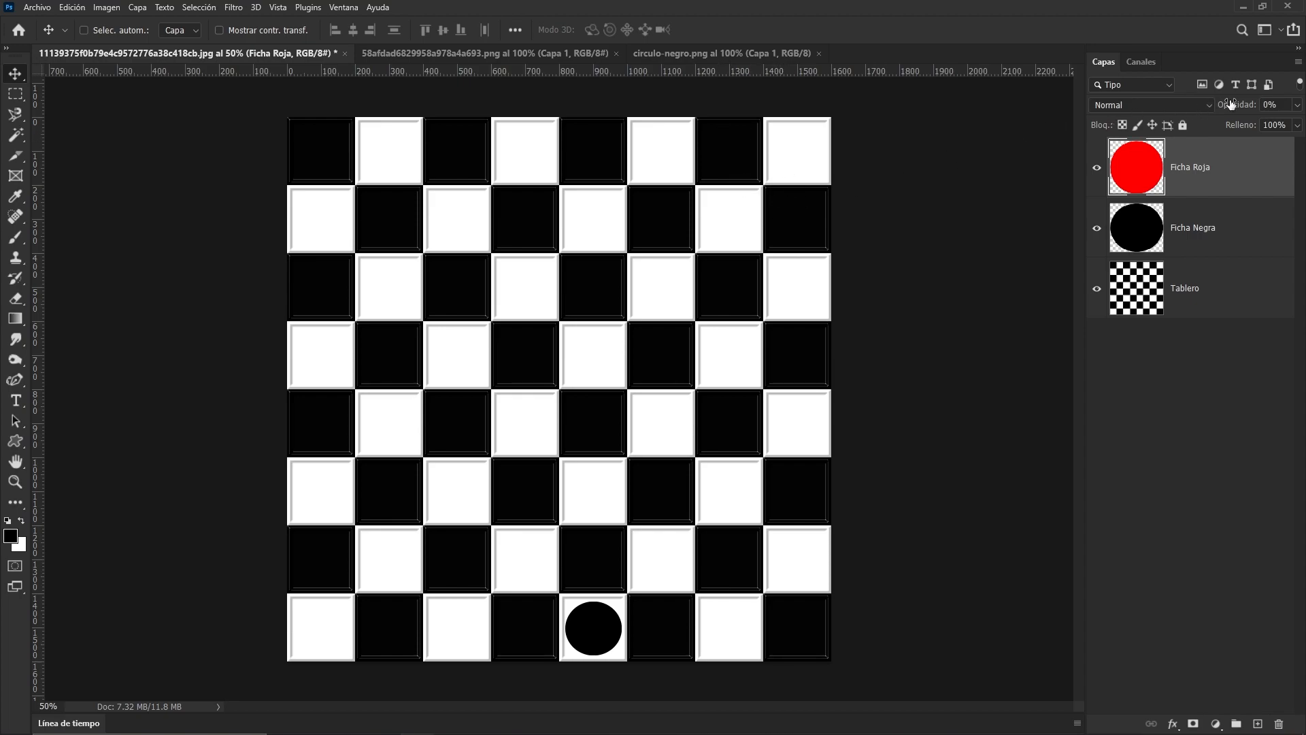
pyautogui.moveTo(1233, 103)
pyautogui.mouseDown()
pyautogui.moveTo(1251, 104)
pyautogui.moveTo(1214, 104)
pyautogui.moveTo(1254, 105)
pyautogui.moveTo(1210, 109)
pyautogui.moveTo(1228, 111)
pyautogui.mouseUp()
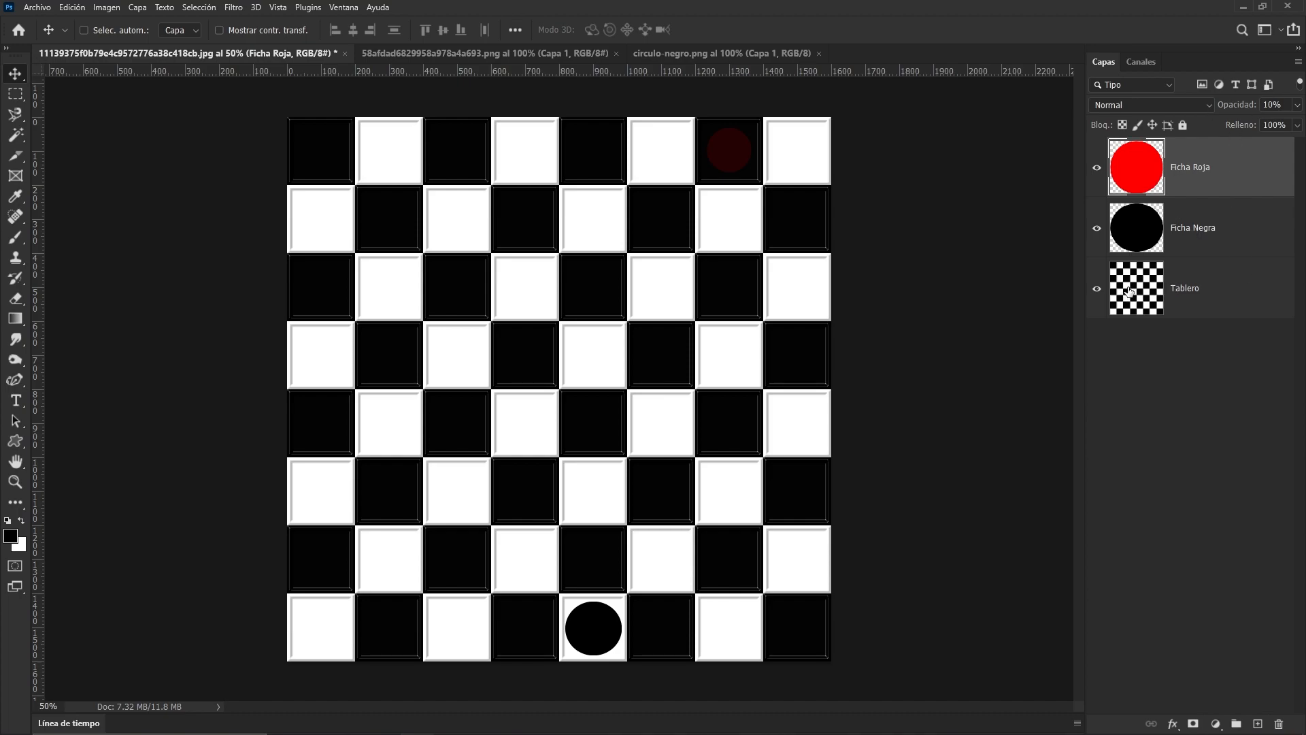
# Raise the Ficha Roja layer's opacity in stages from 20% up to 100%.
pyautogui.press('2')
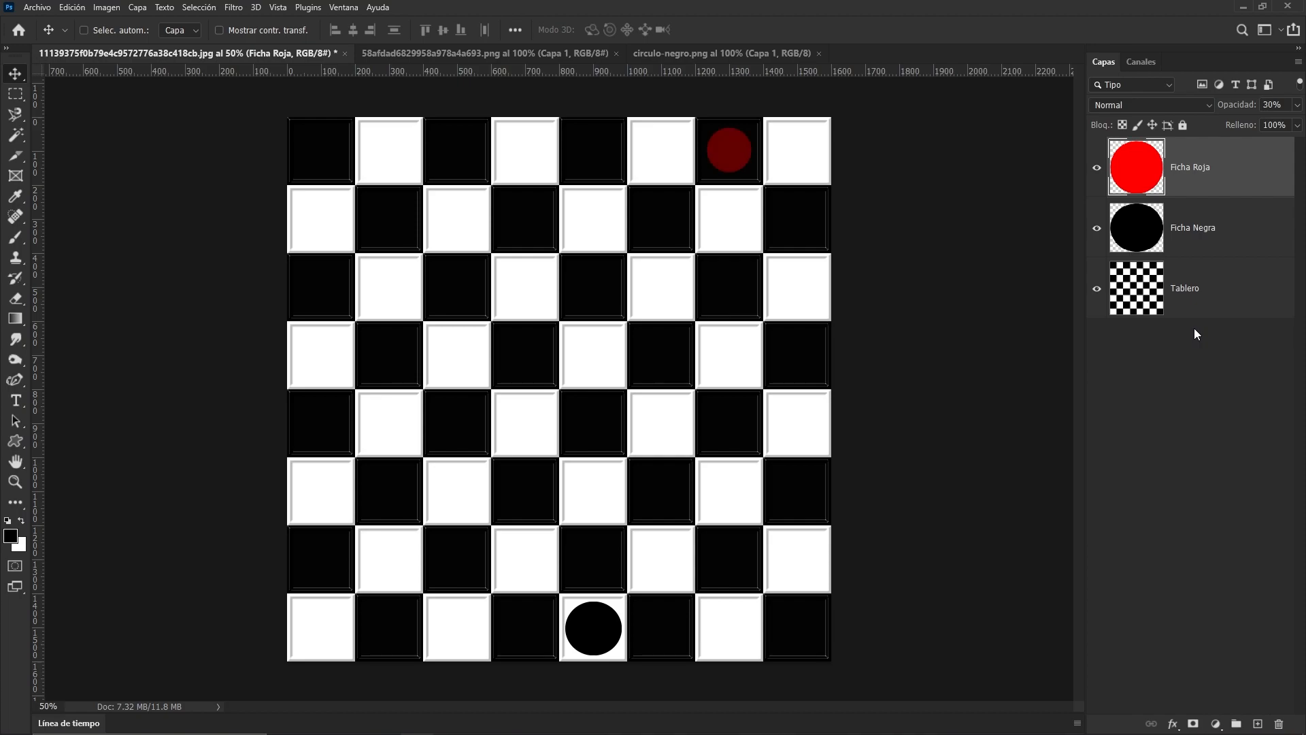
pyautogui.press('6')
pyautogui.press('7')
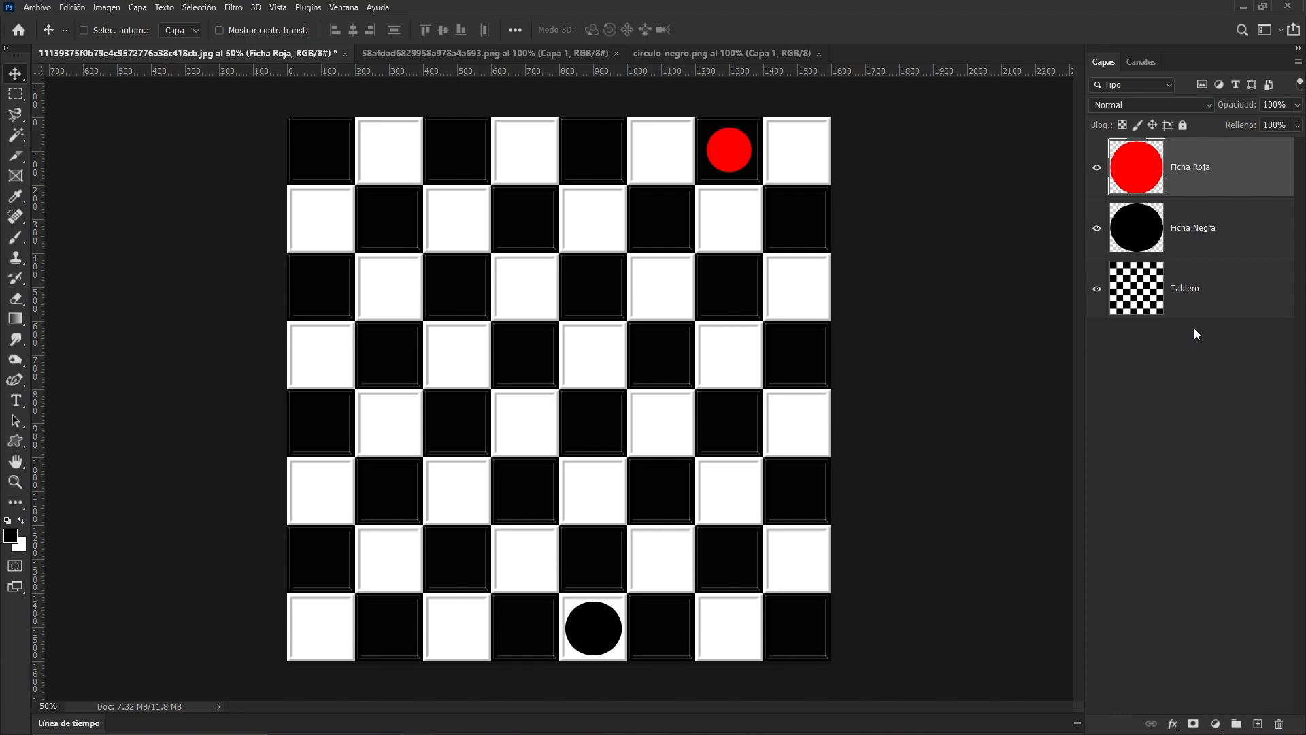
# Try opacities of 1% and 10% on the Ficha Roja layer, and restore it to 100%.
pyautogui.press('0')
pyautogui.press('1')
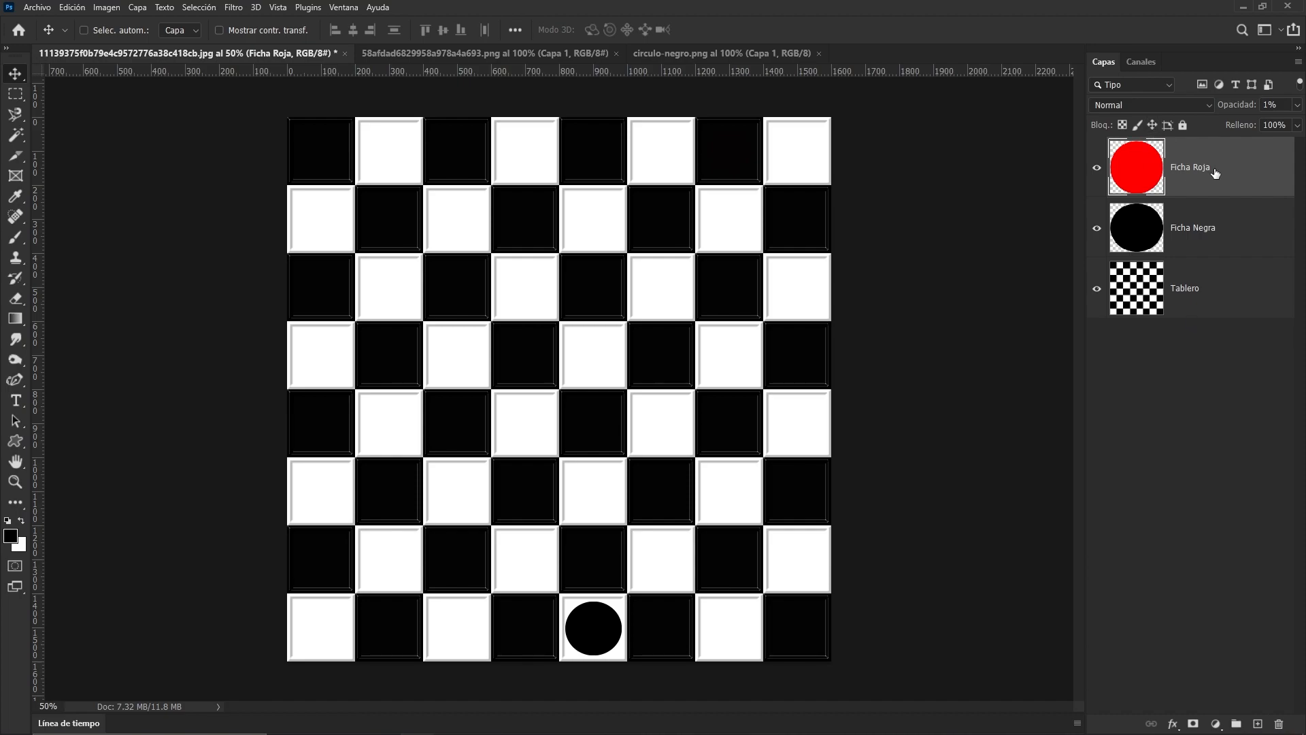
pyautogui.press('2')
pyautogui.press('1')
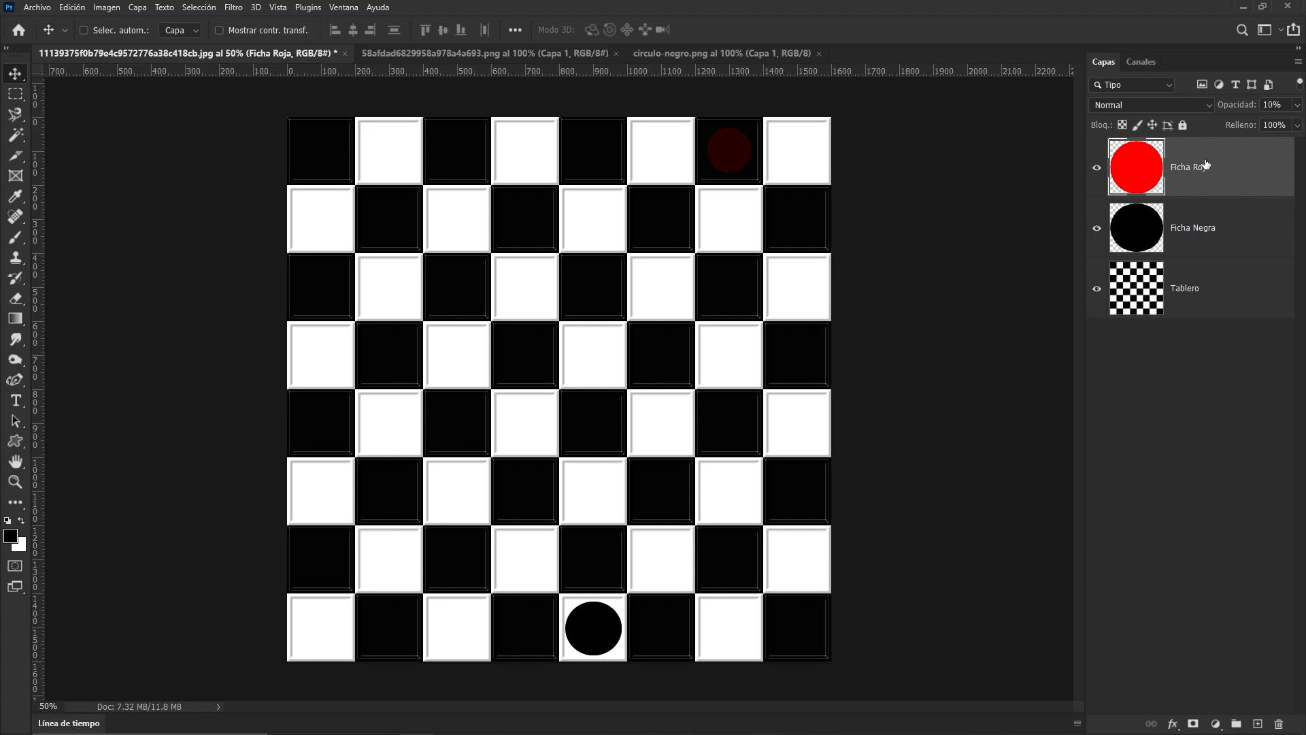
pyautogui.press('0')
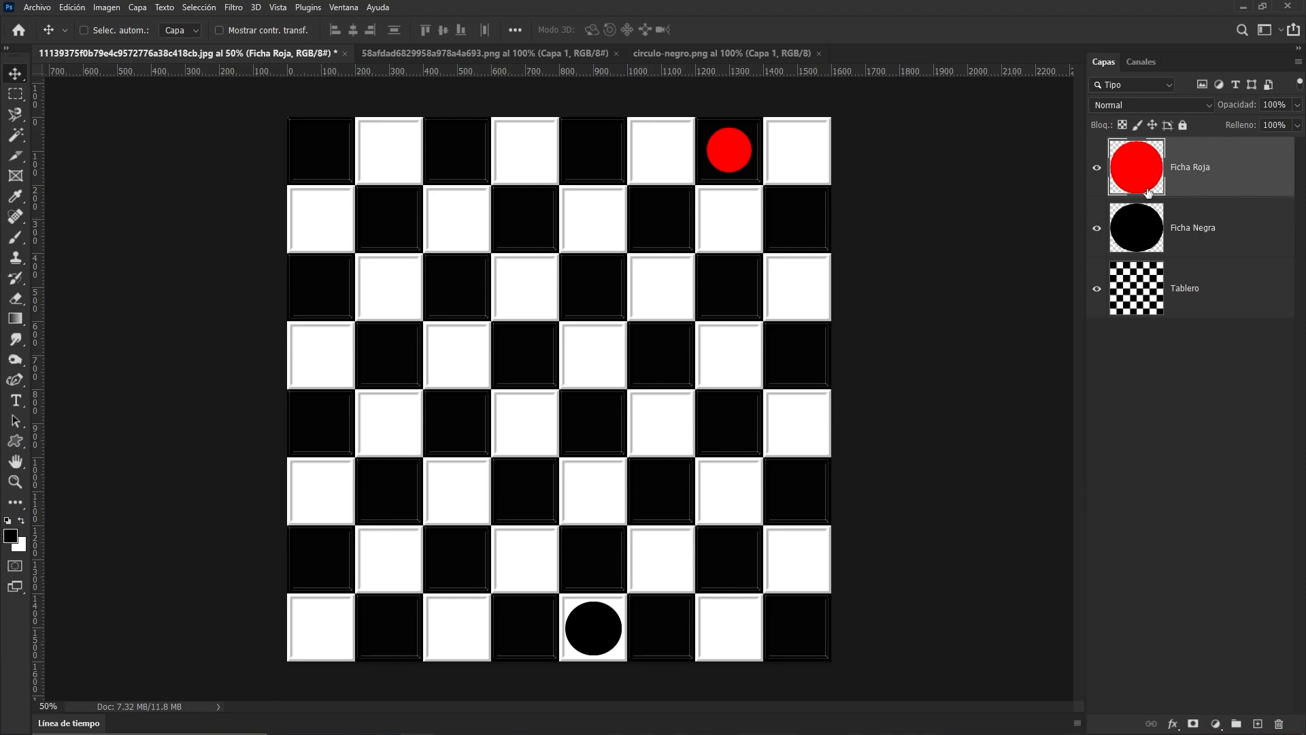
# Add an empty layer above Ficha Roja, and temporarily hide the three other layers to view it alone.
pyautogui.click(1258, 726)
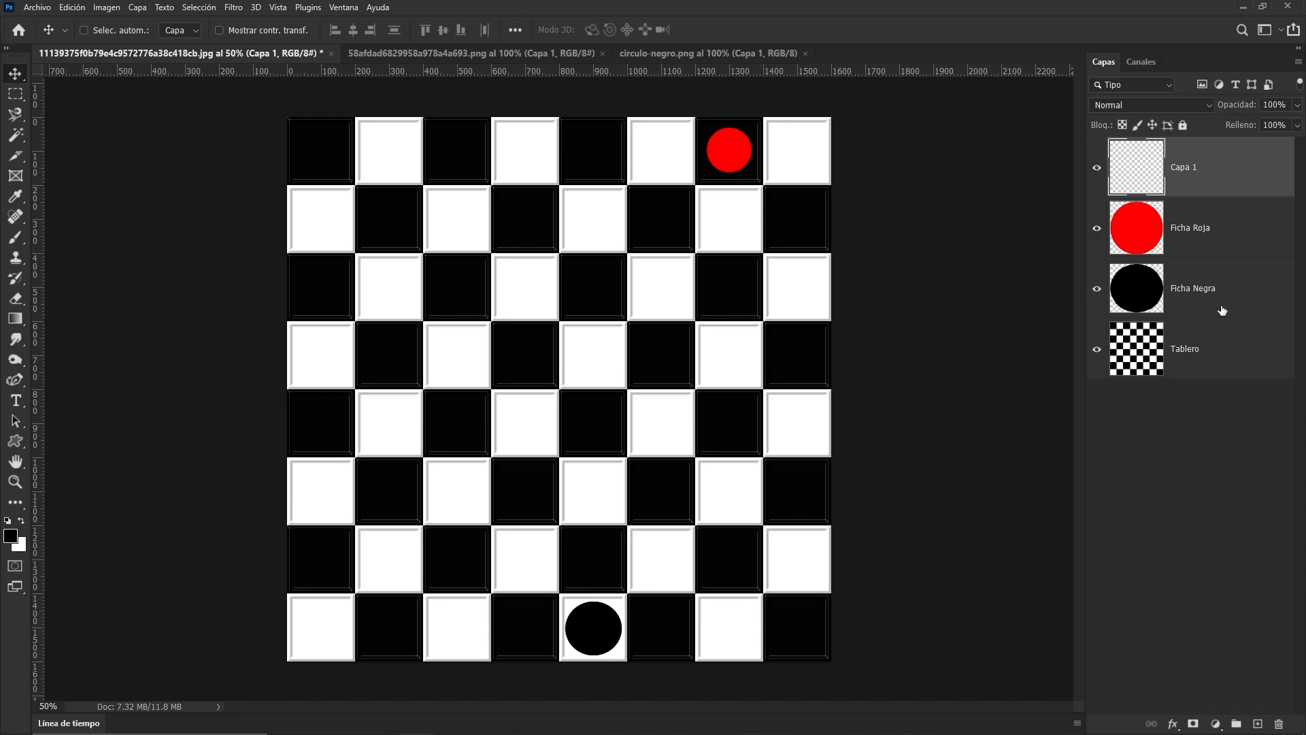
pyautogui.click(1096, 169)
pyautogui.moveTo(1100, 228); pyautogui.dragTo(1106, 350)
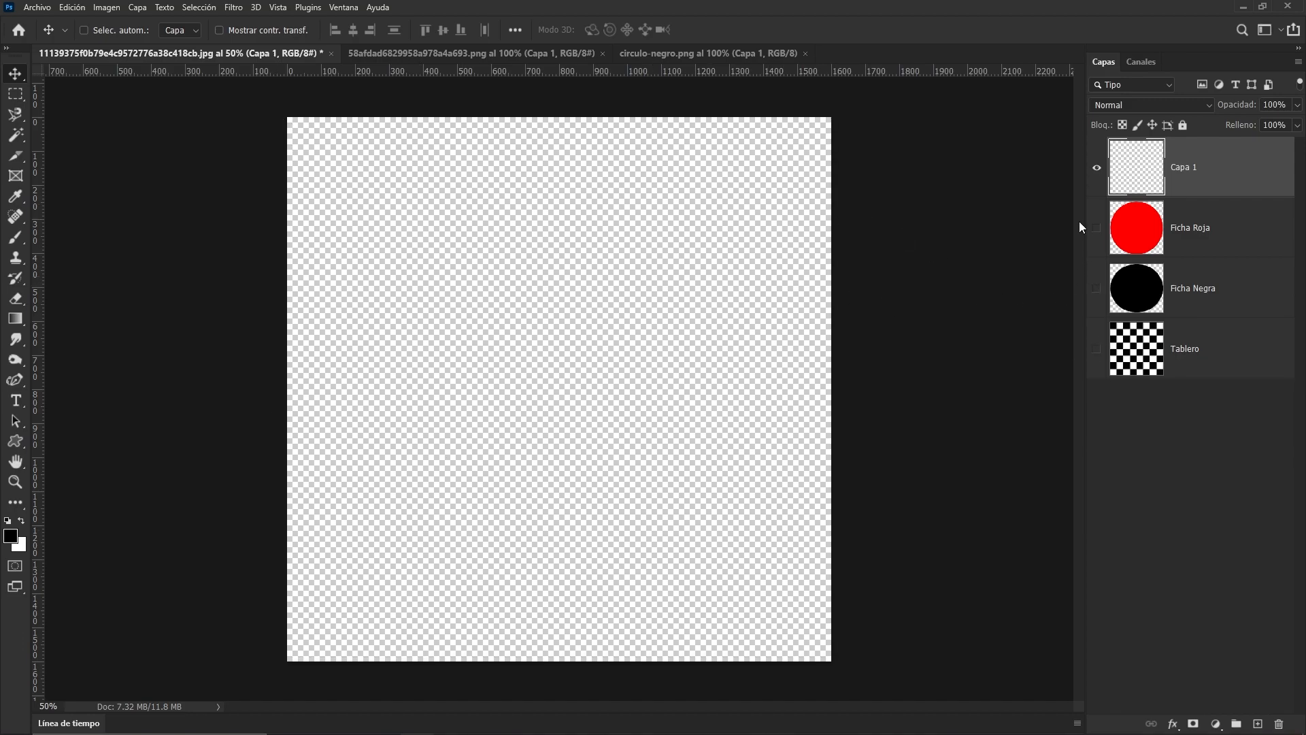
pyautogui.moveTo(1090, 234); pyautogui.dragTo(1098, 350)
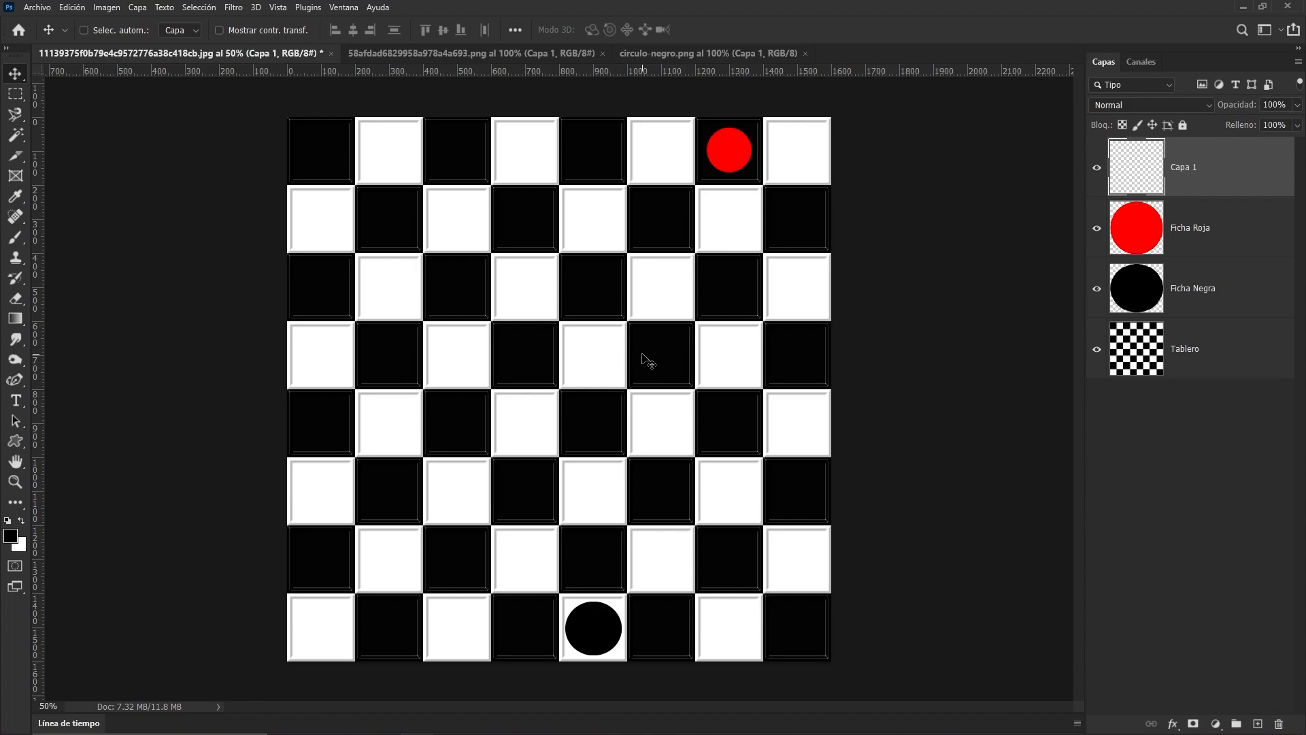
# Paint a single cyan dot on the new layer with the 150 px Brush, in the fourth square of the board's third row.
pyautogui.press('b')
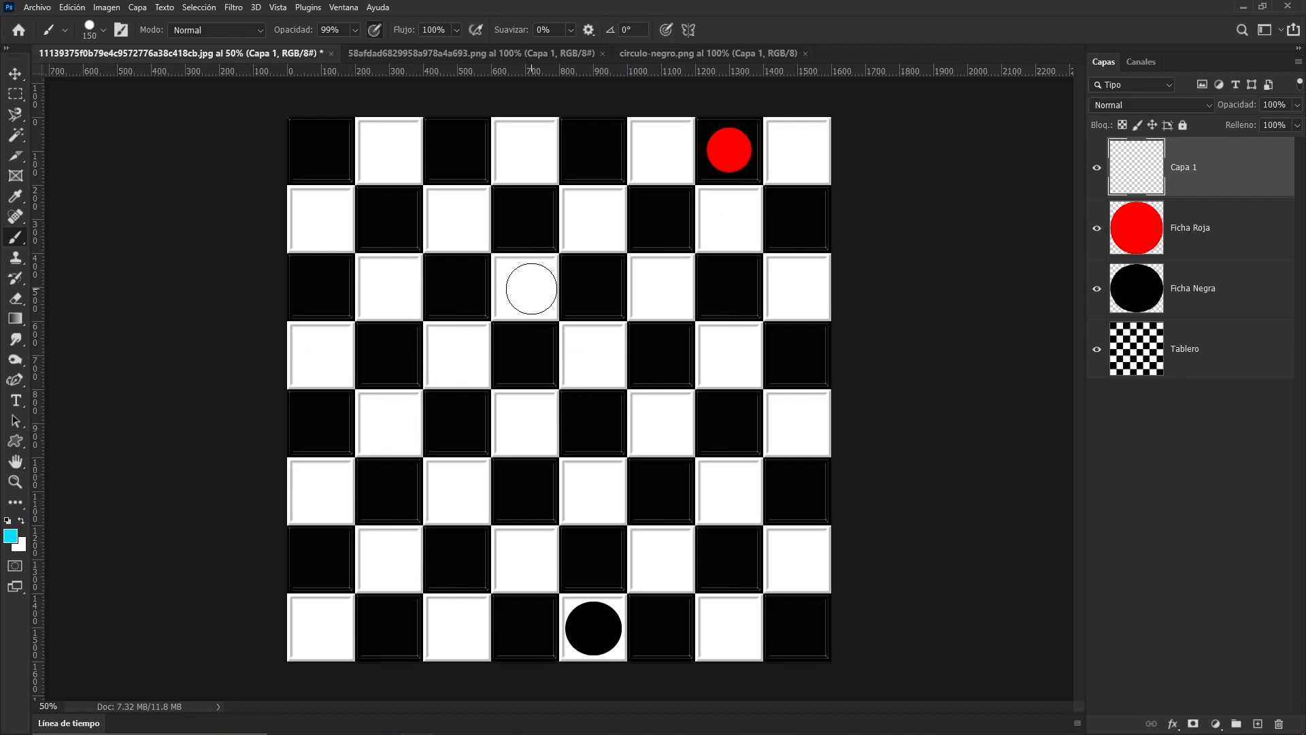
pyautogui.click(526, 288)
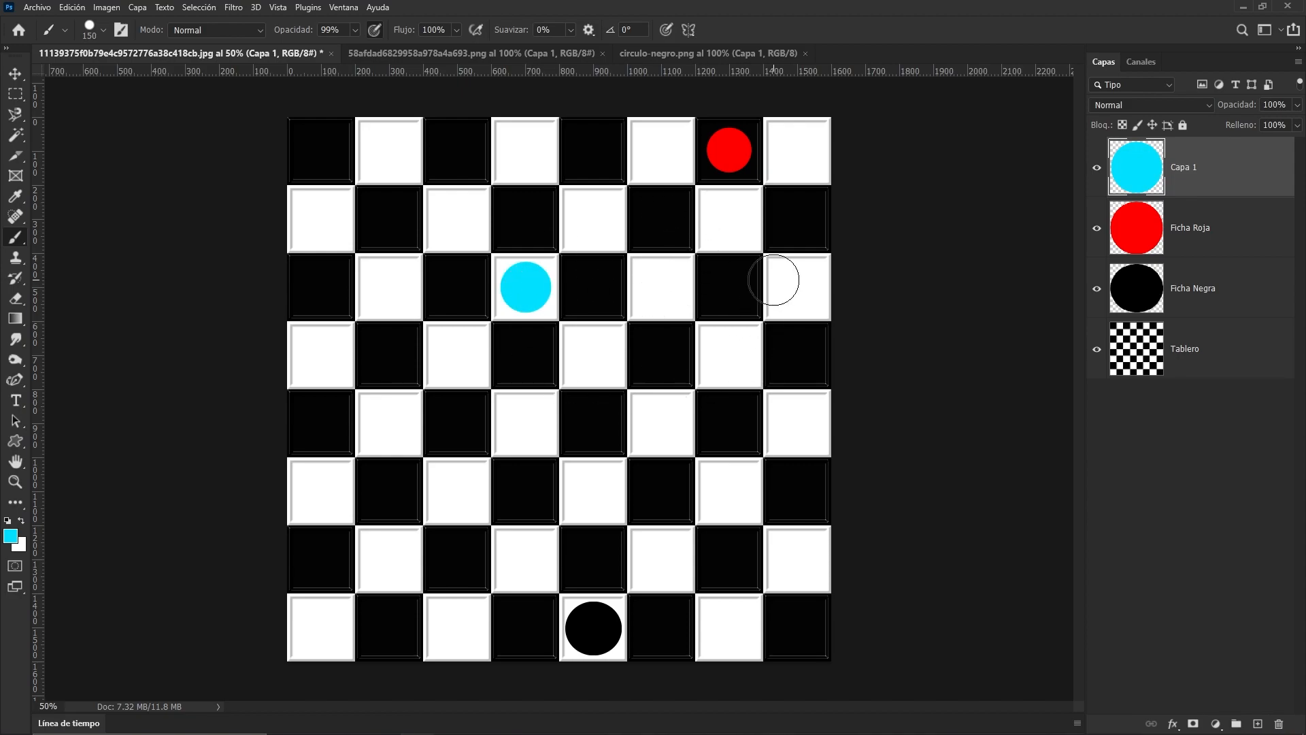
# Hide and show the Capa 1, Ficha Negra and Ficha Roja layers with the Move tool active to check their contents.
pyautogui.press('v')
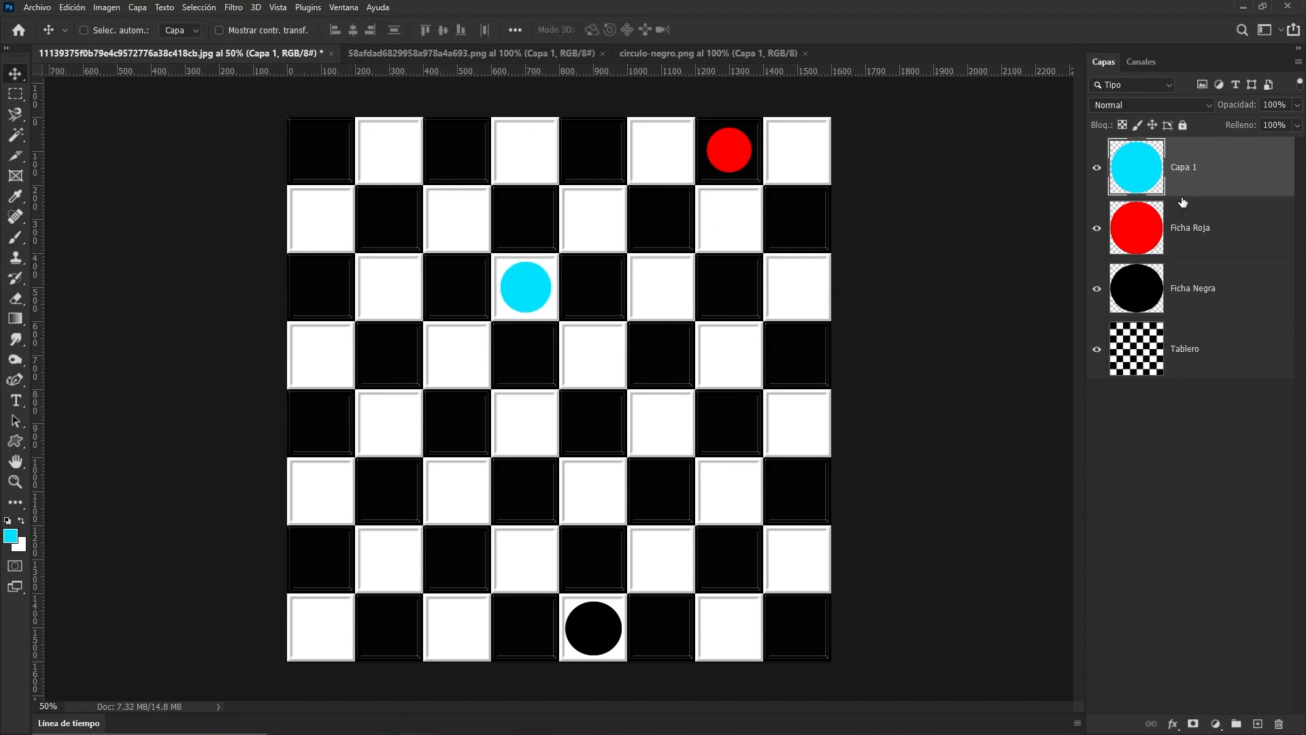
pyautogui.click(1096, 169)
pyautogui.click(1097, 289)
pyautogui.click(1097, 288)
pyautogui.click(1097, 228)
pyautogui.click(1096, 168)
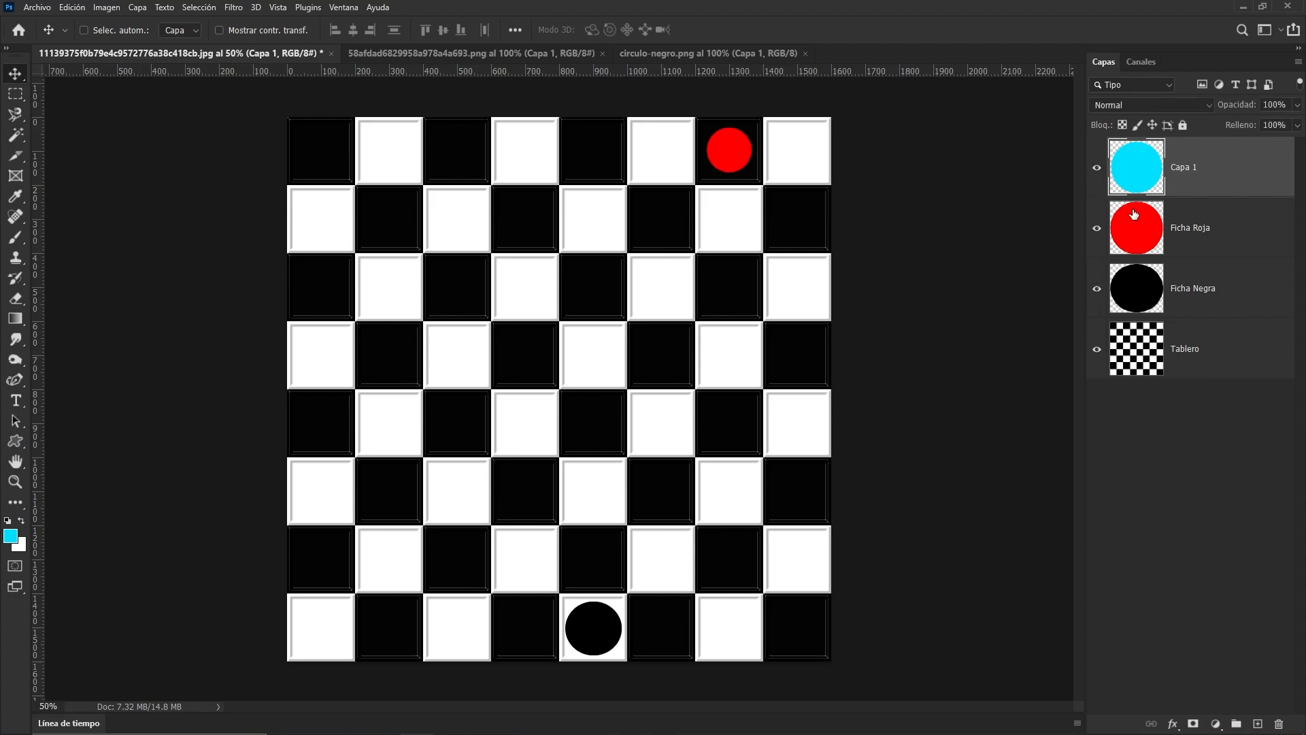
# Paint a single cyan dot with the Brush on the Ficha Roja layer, in the sixth square of the board's third row.
pyautogui.click(1218, 241)
pyautogui.press('b')
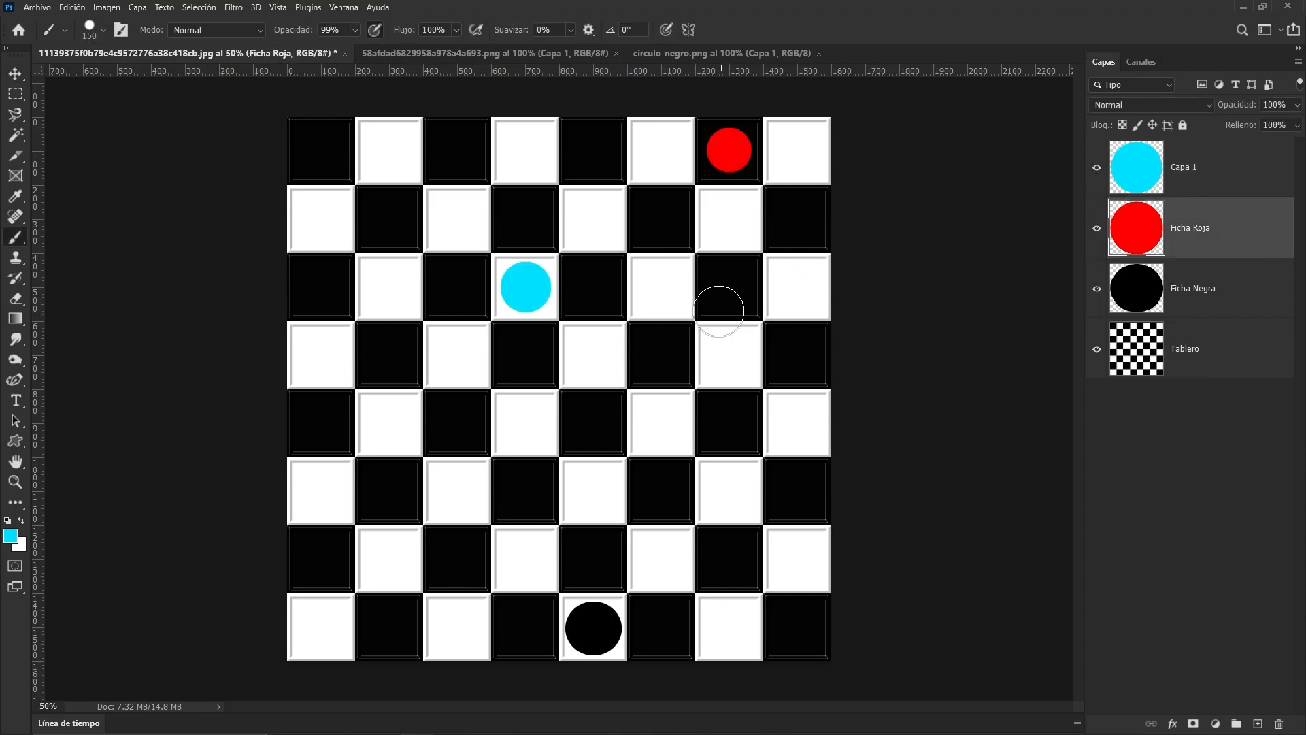
pyautogui.click(664, 286)
pyautogui.press('v')
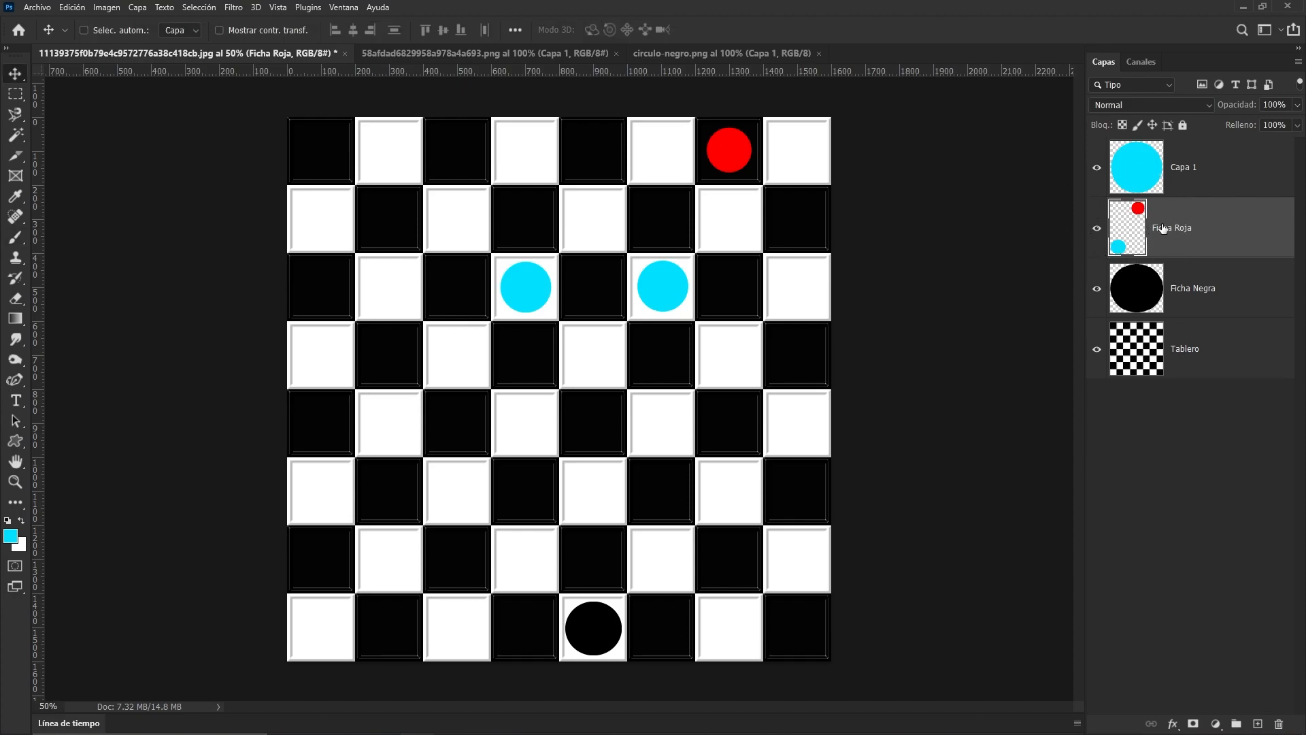
# Delete the Capa 1 layer.
pyautogui.click(1218, 194)
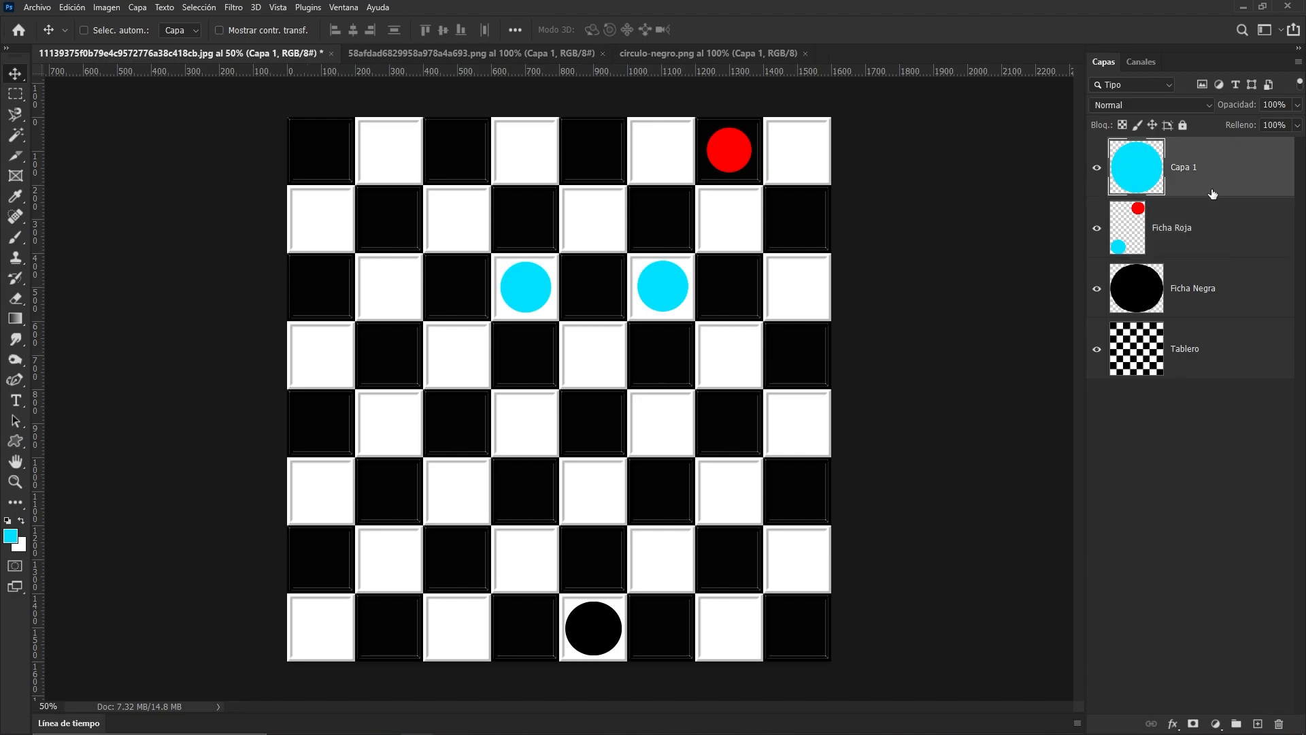
pyautogui.press('Delete')
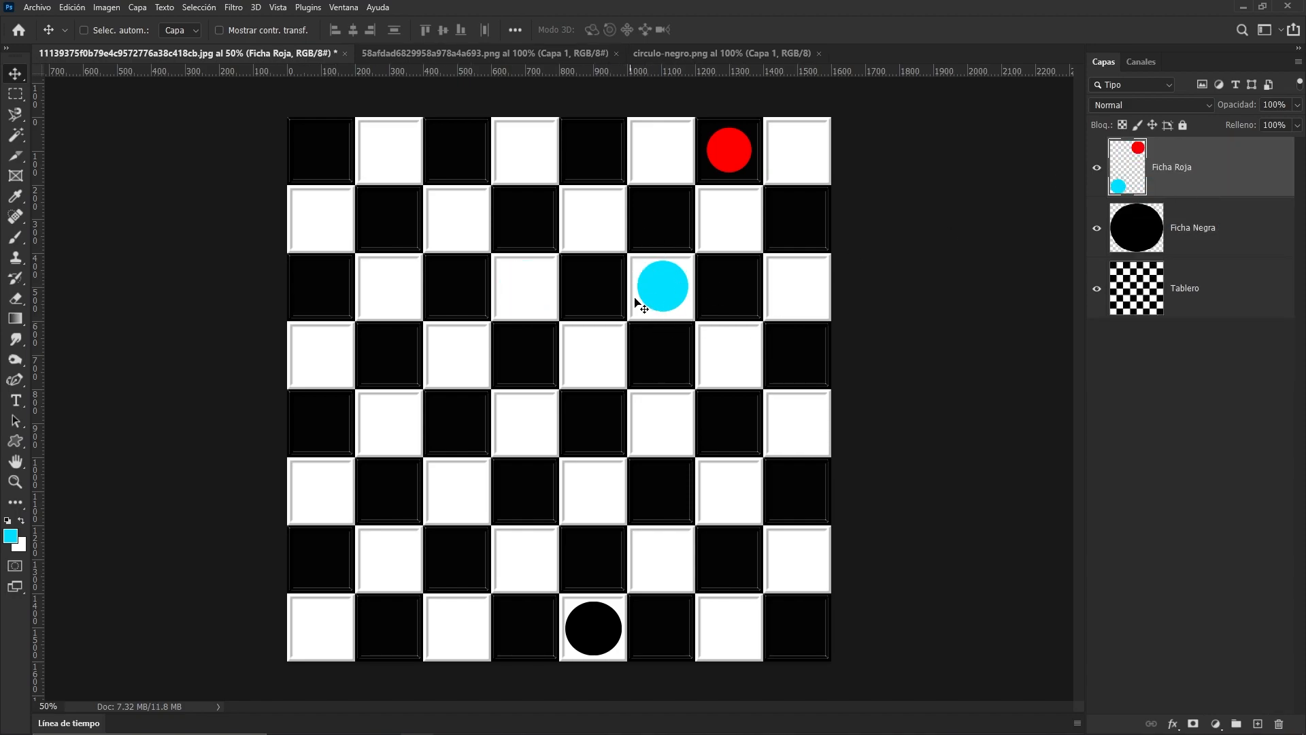
# Try moving the Ficha Roja layer's contents down and left twice, and undo both moves and the cyan dot painted on it.
pyautogui.moveTo(649, 300); pyautogui.dragTo(571, 378)
pyautogui.hotkey('ctrl', 'z')
pyautogui.moveTo(657, 308); pyautogui.dragTo(389, 562)
pyautogui.hotkey('ctrl', 'z')
pyautogui.hotkey('ctrl', 'z')
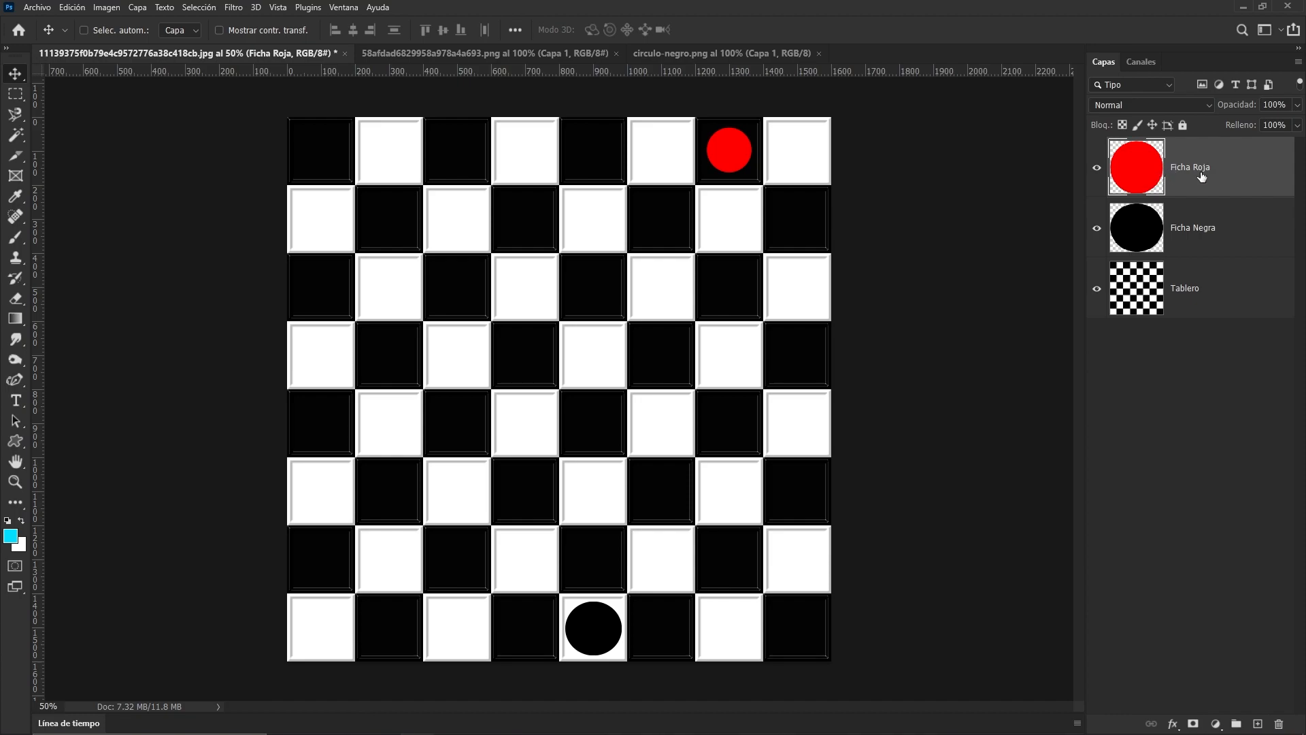
# Duplicate the Ficha Roja layer twice, placing the copies in the fifth and third squares of the board's first row.
pyautogui.hotkey('ctrl', 'j')
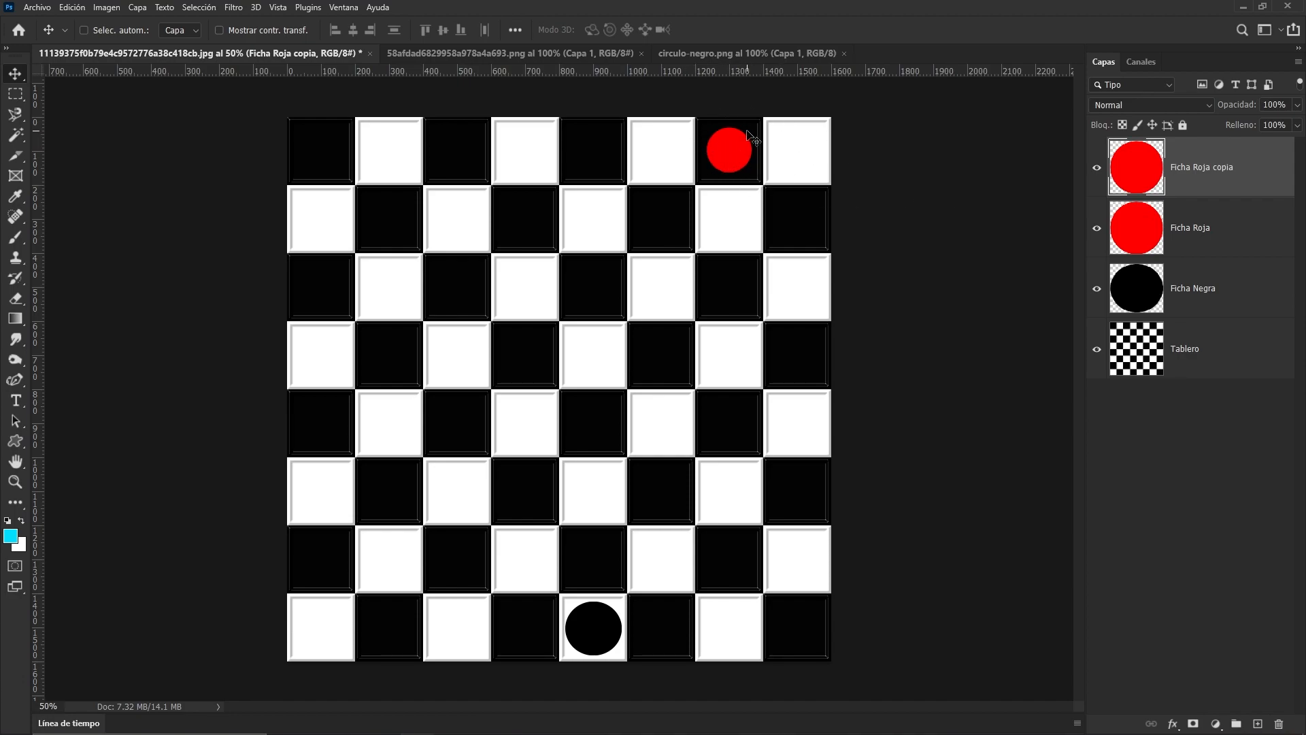
pyautogui.moveTo(741, 155); pyautogui.dragTo(604, 155)
pyautogui.hotkey('ctrl', 'j')
pyautogui.moveTo(594, 153); pyautogui.dragTo(460, 160)
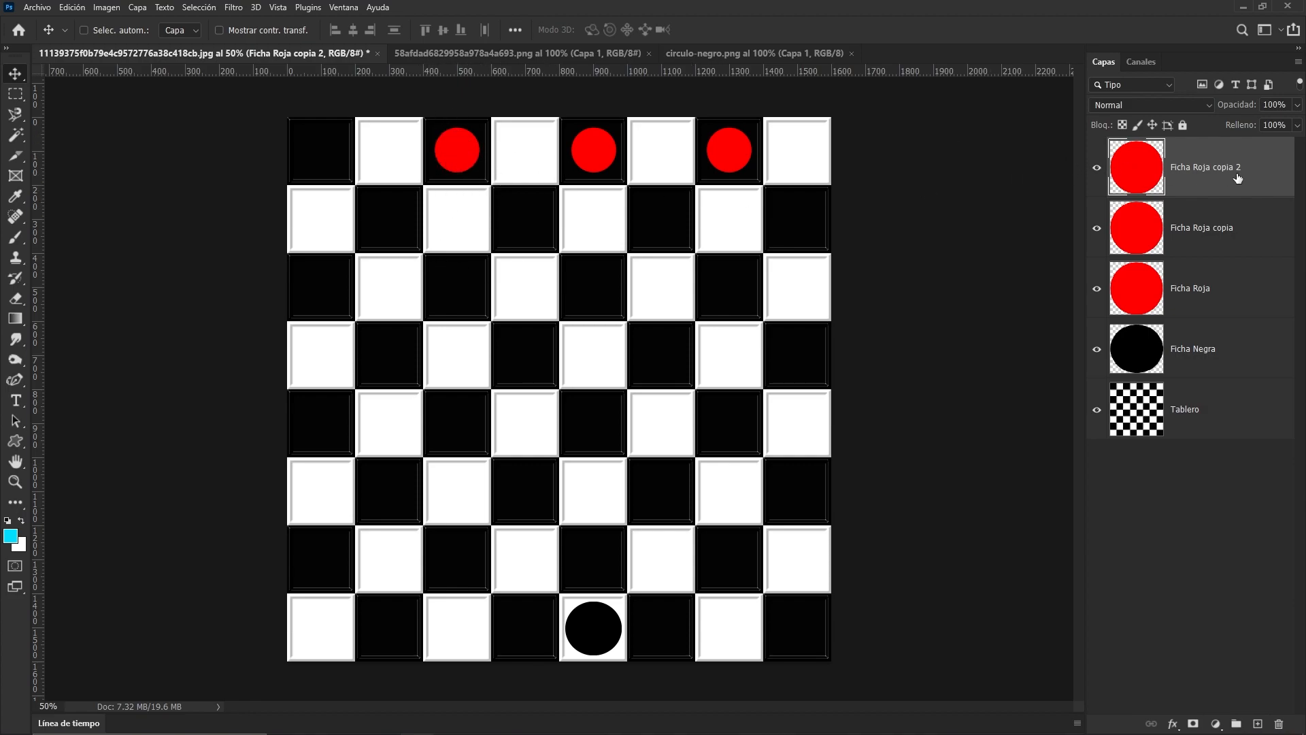
# Duplicate the red piece five more times, filling the first square of the first row and the four black squares of the second row.
pyautogui.click(1095, 175)
pyautogui.click(1095, 175)
pyautogui.moveTo(458, 148); pyautogui.dragTo(322, 151)
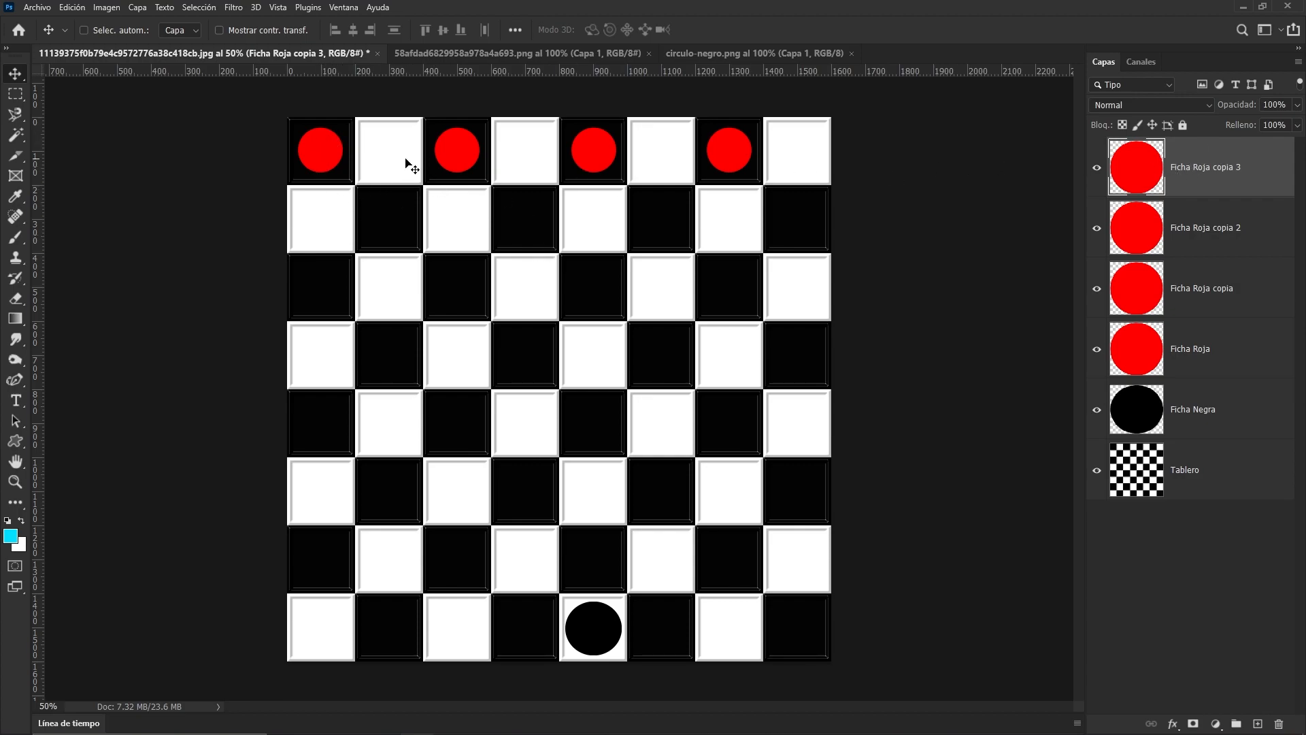
pyautogui.moveTo(330, 158); pyautogui.dragTo(642, 230)
pyautogui.moveTo(642, 230); pyautogui.dragTo(787, 230)
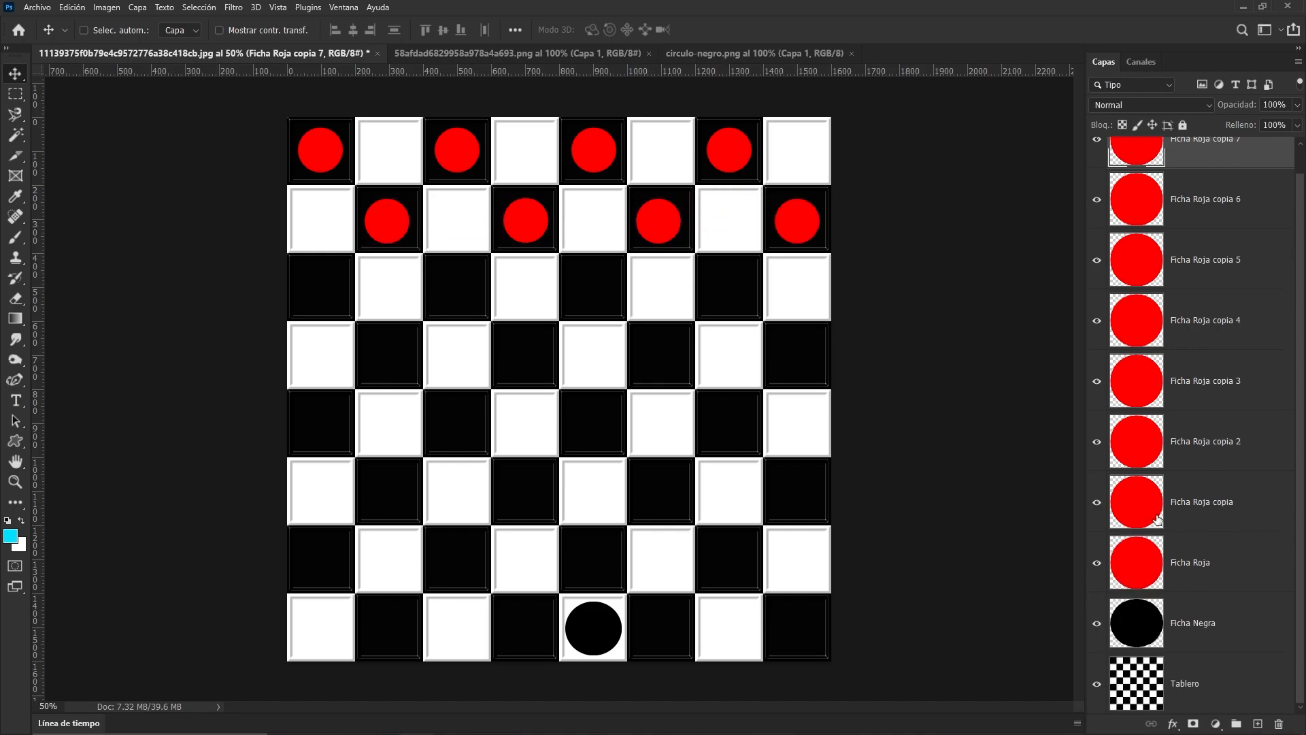
# Duplicate the Ficha Negra layer and place the copy in the seventh square of the board's eighth row.
pyautogui.click(1184, 636)
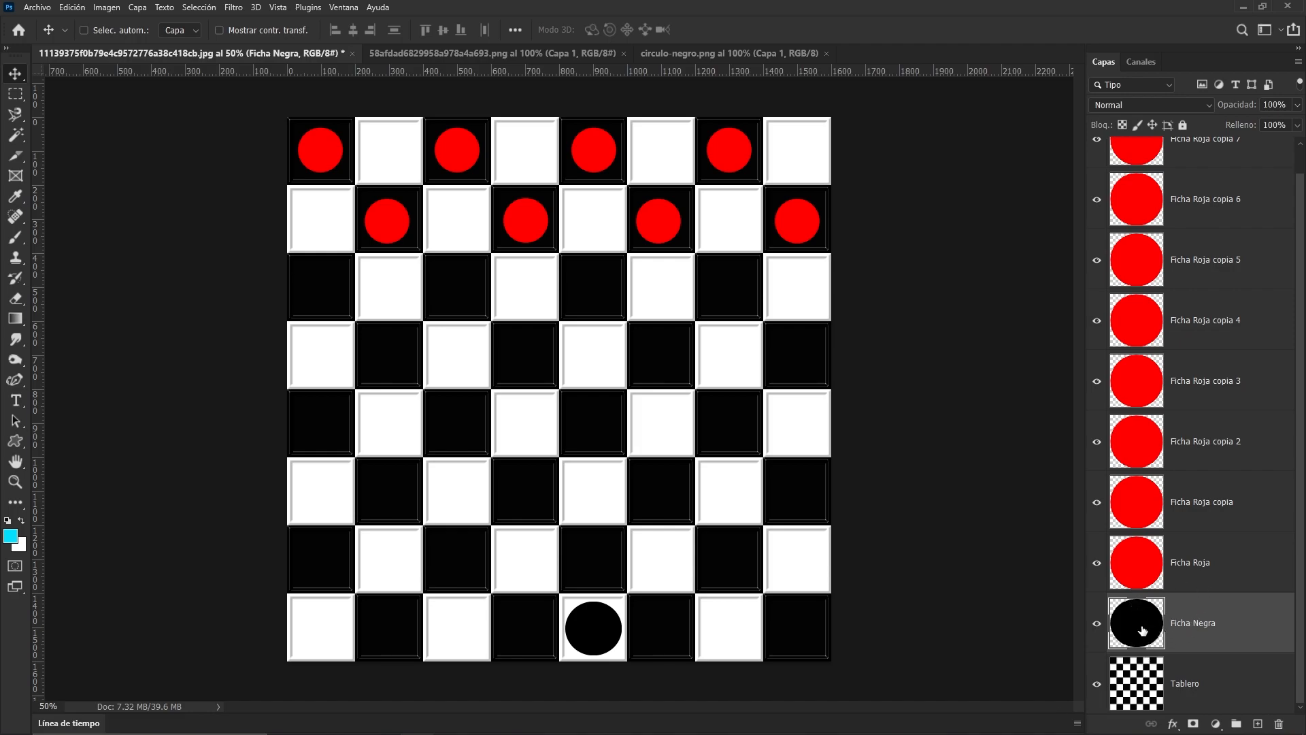
pyautogui.moveTo(1146, 632); pyautogui.dragTo(1257, 724)
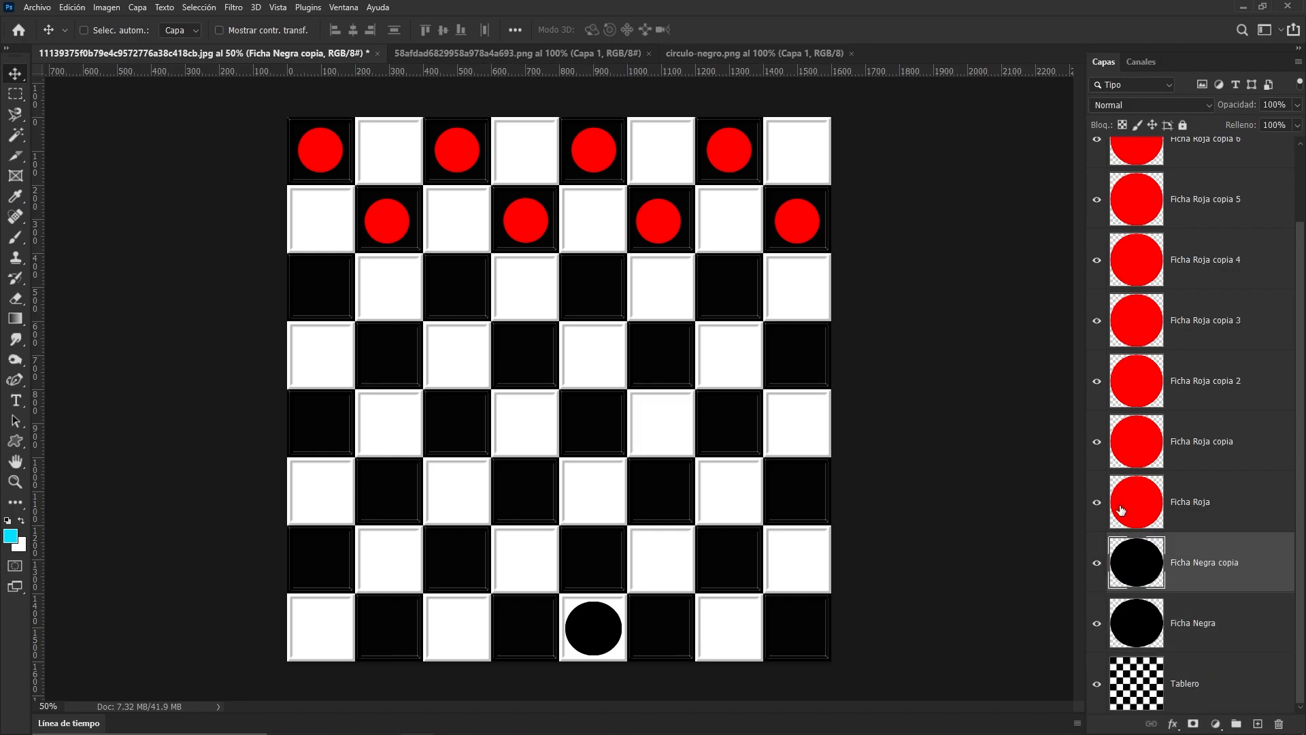
pyautogui.moveTo(597, 637); pyautogui.dragTo(732, 641)
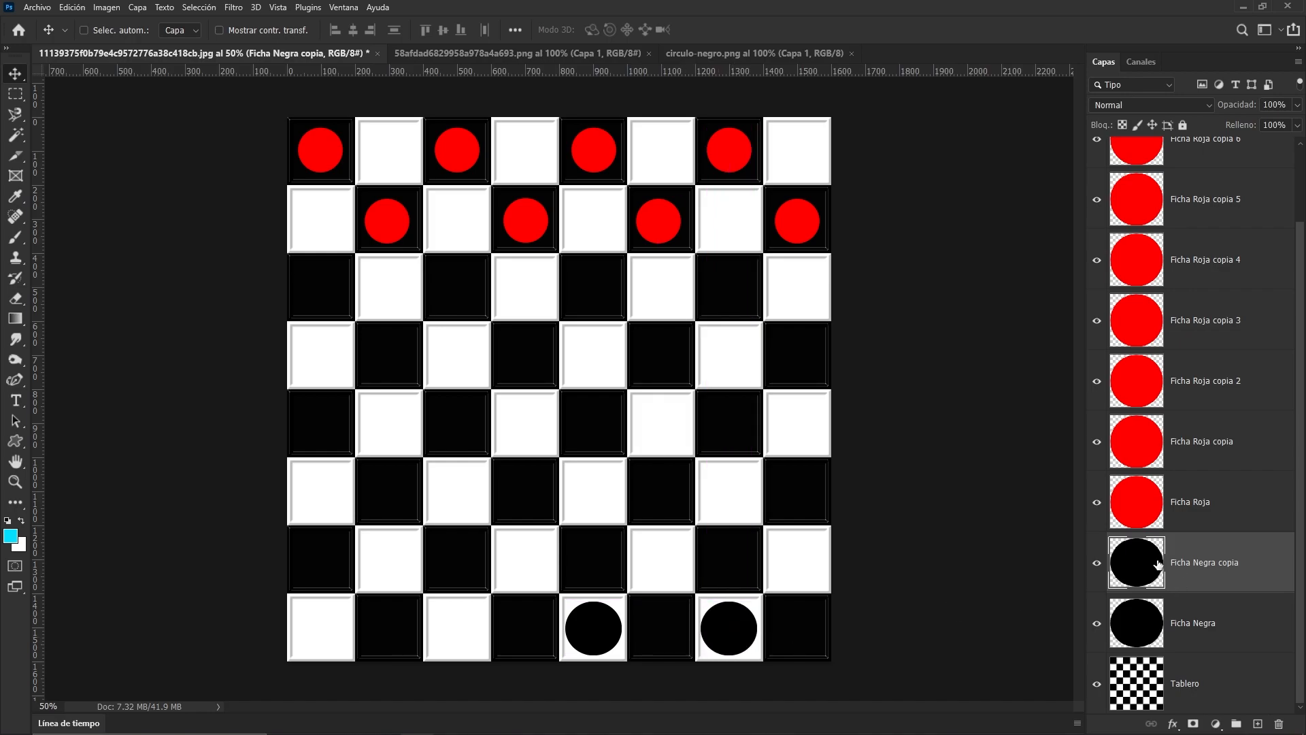
# Duplicate the black piece three more times, placing copies in row seven's eighth square, row six's seventh square and row five's eighth square.
pyautogui.moveTo(1152, 558); pyautogui.dragTo(1255, 730)
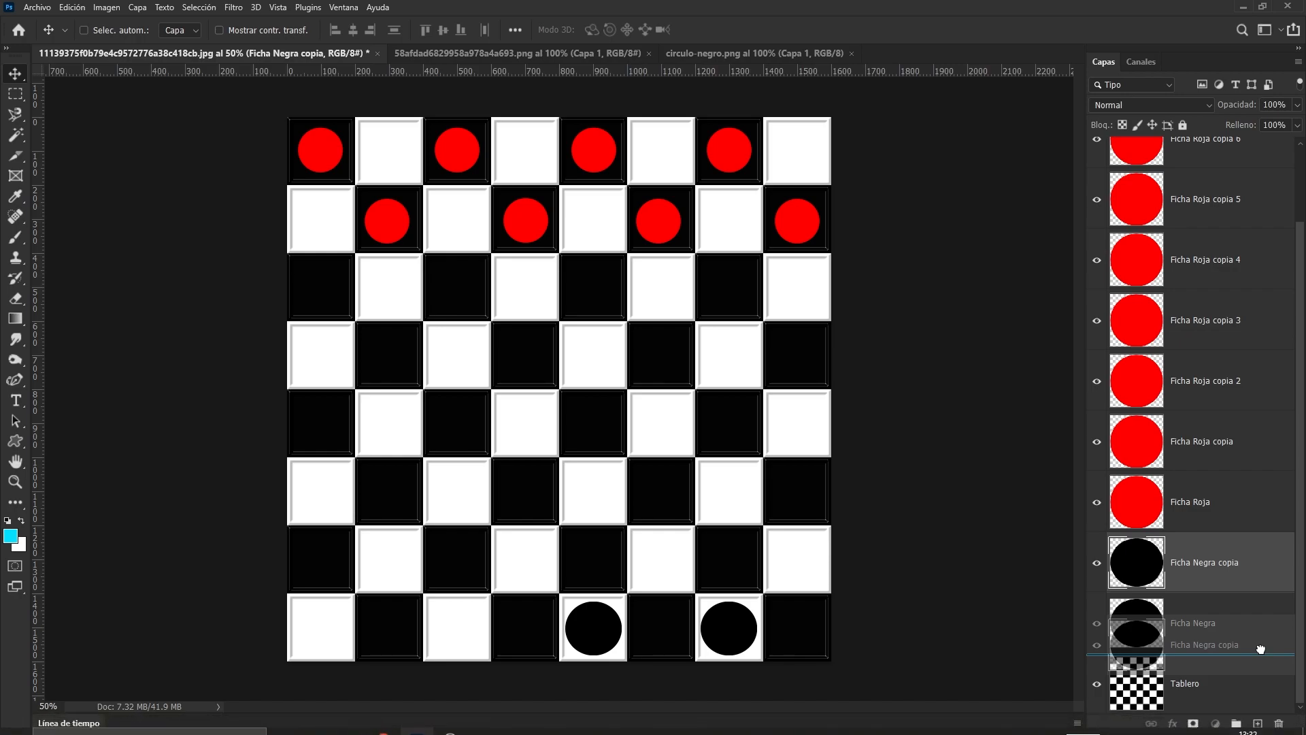
pyautogui.moveTo(1261, 724); pyautogui.dragTo(1258, 724)
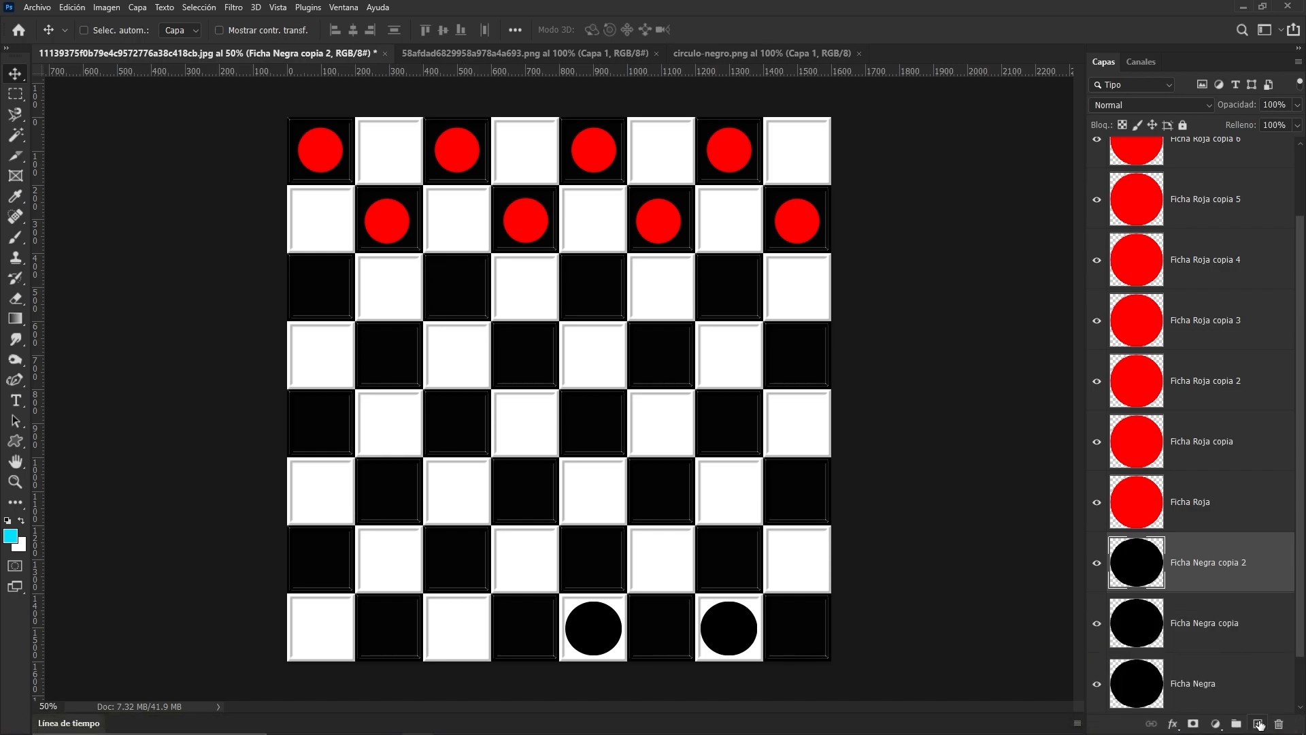
pyautogui.moveTo(745, 611); pyautogui.dragTo(725, 501)
pyautogui.press('Right')
pyautogui.press('Down')
pyautogui.press('Down')
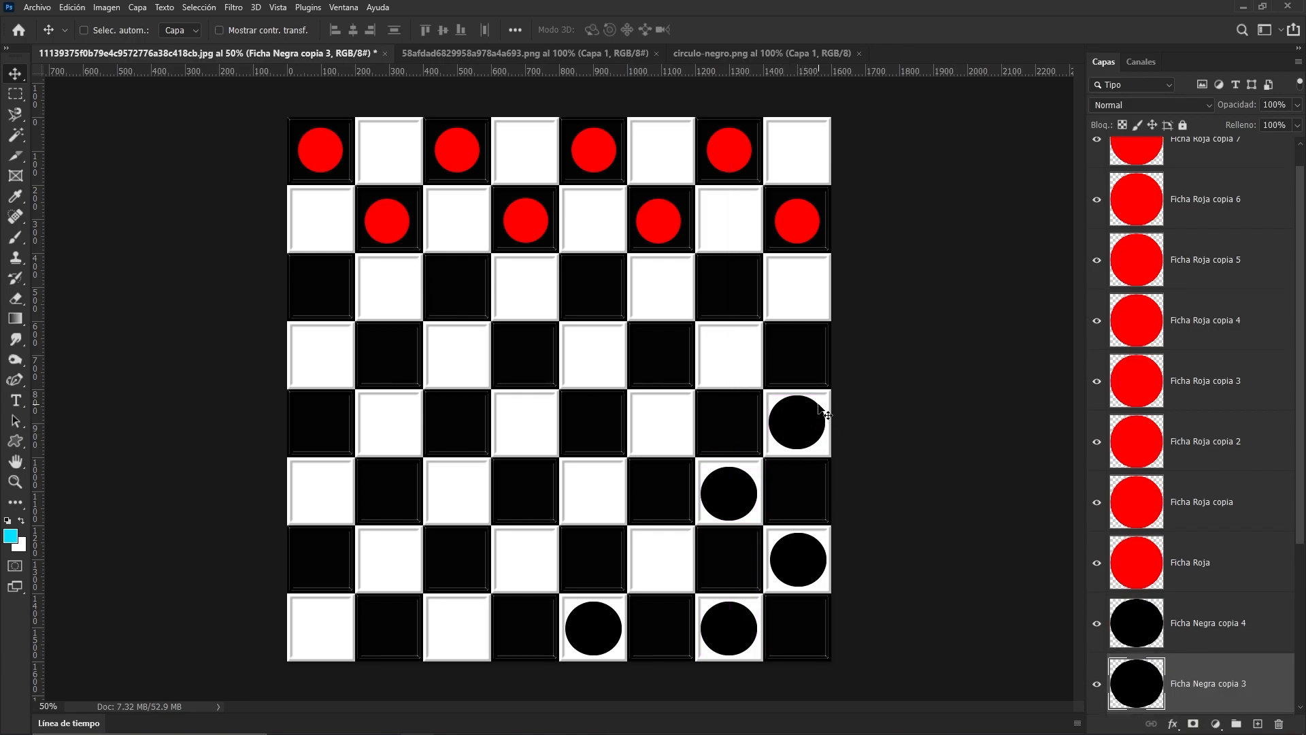
# Toggle the visibility of Ficha Negra copia 3 to identify its piece on the board, and delete that layer.
pyautogui.scroll(-4, 1237, 476)
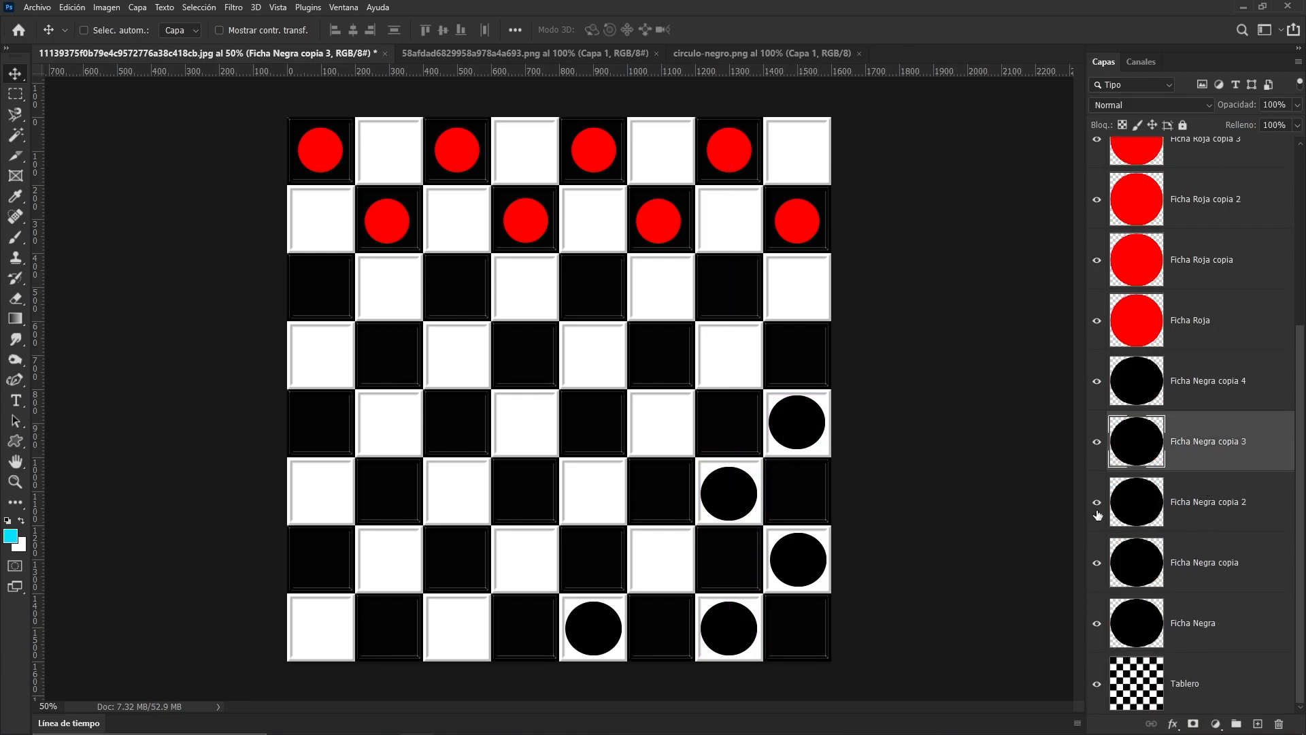
pyautogui.click(1098, 441)
pyautogui.click(1098, 443)
pyautogui.click(1097, 443)
pyautogui.click(1098, 444)
pyautogui.click(1098, 444)
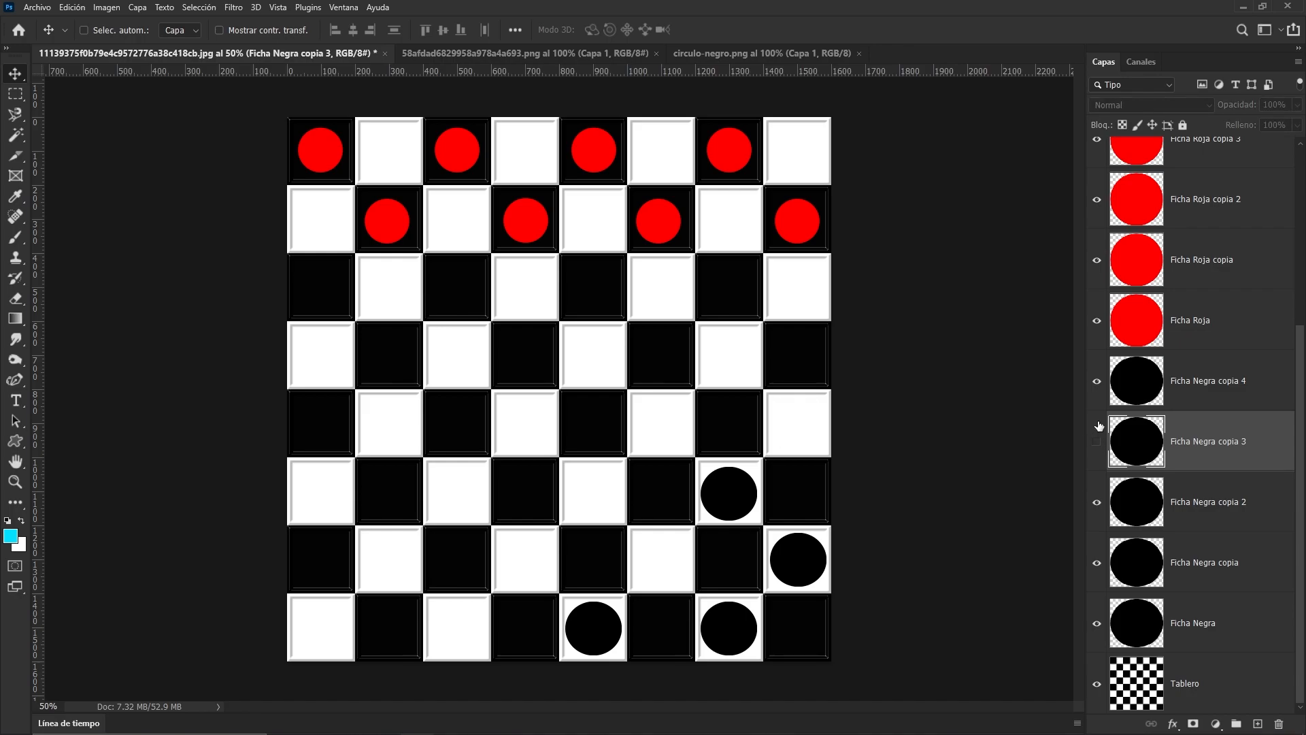
pyautogui.click(1098, 443)
pyautogui.click(1100, 445)
pyautogui.click(1100, 445)
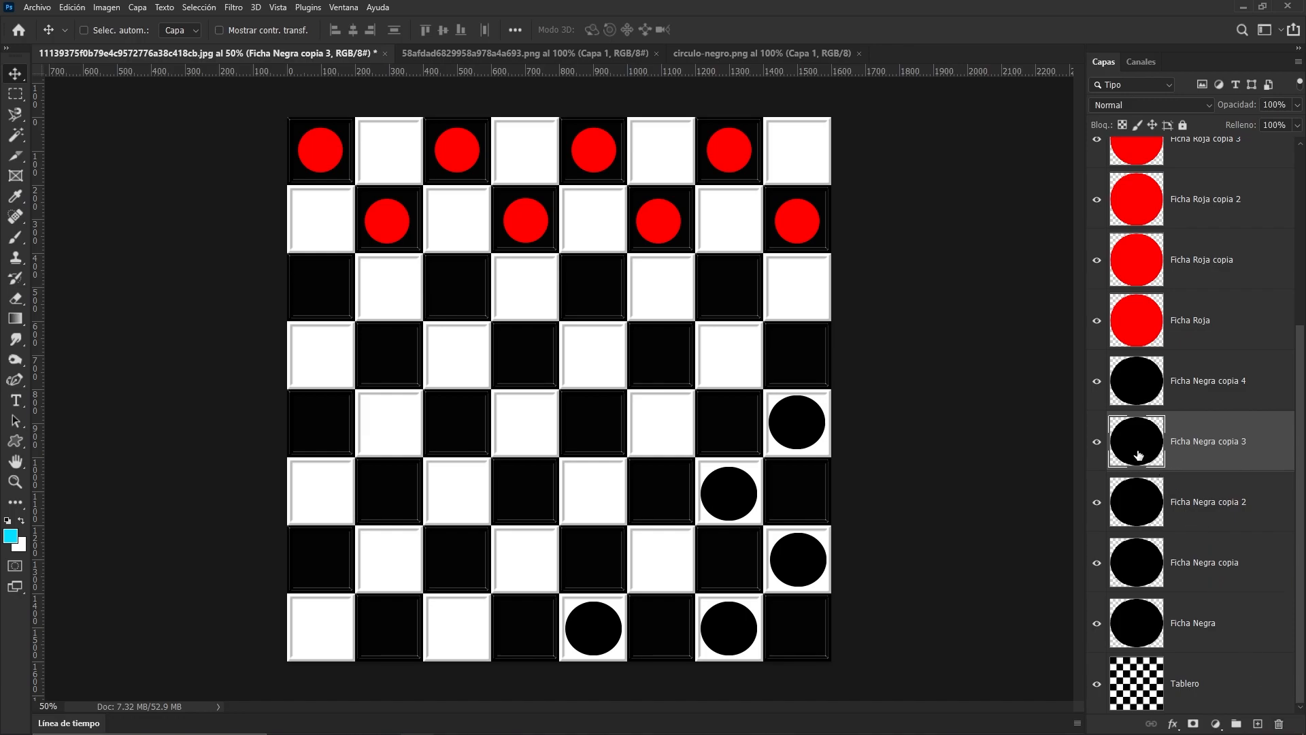
pyautogui.press('Delete')
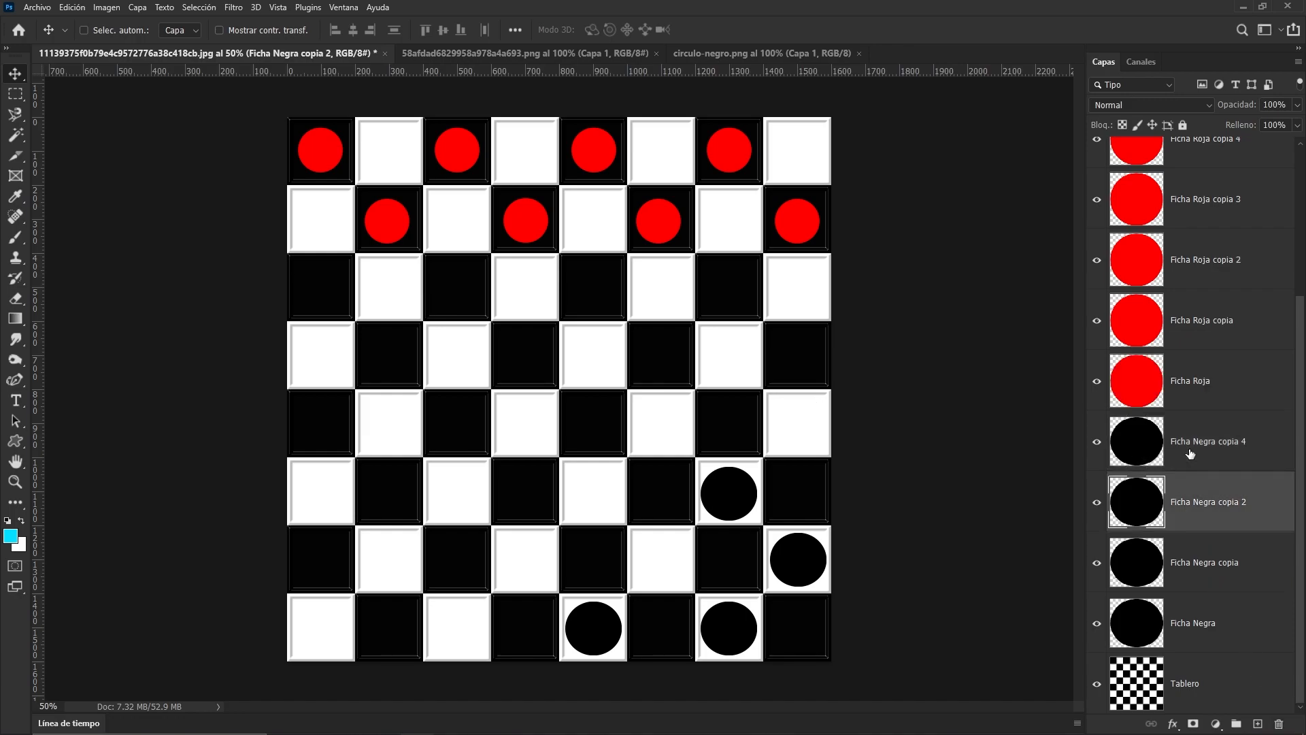
# Toggle the visibility of Ficha Negra copia 2 and copia 4 to identify their pieces, and delete the Ficha Negra copia 4 layer.
pyautogui.click(1096, 503)
pyautogui.click(1097, 503)
pyautogui.click(1098, 443)
pyautogui.click(1096, 442)
pyautogui.click(1137, 449)
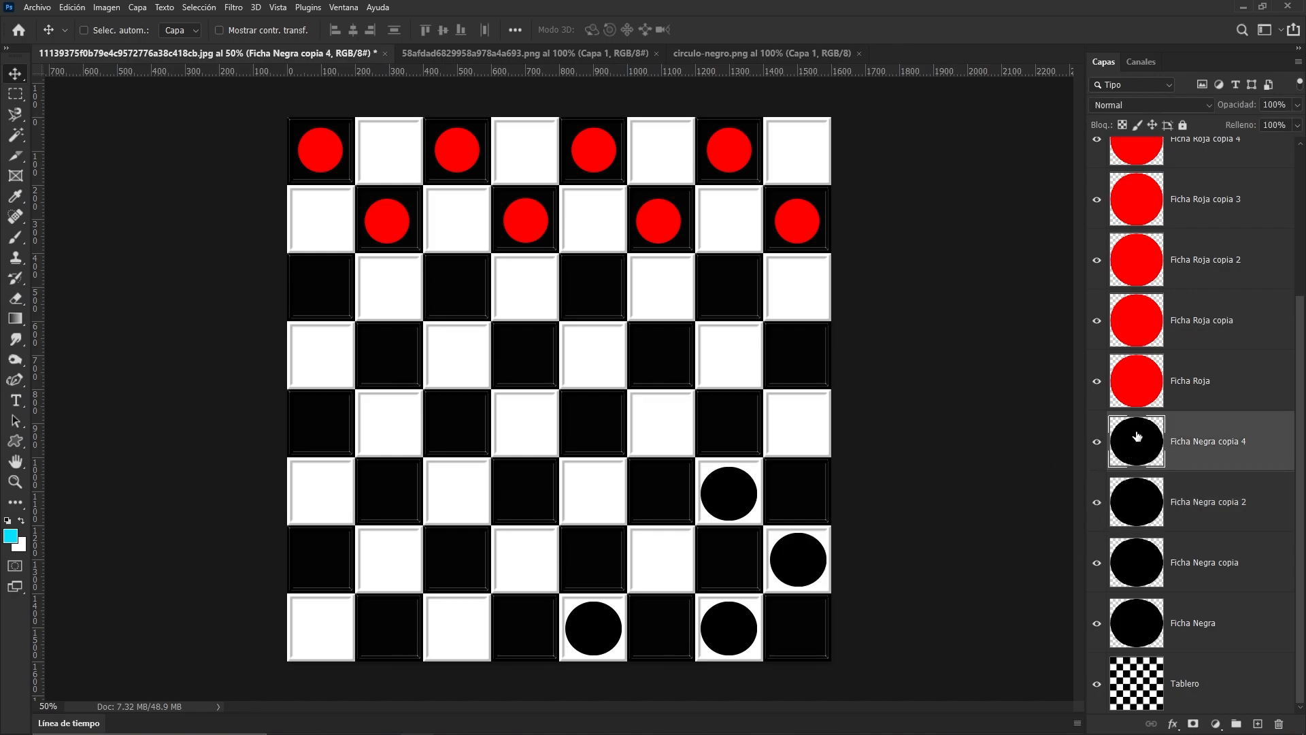
pyautogui.click(1279, 724)
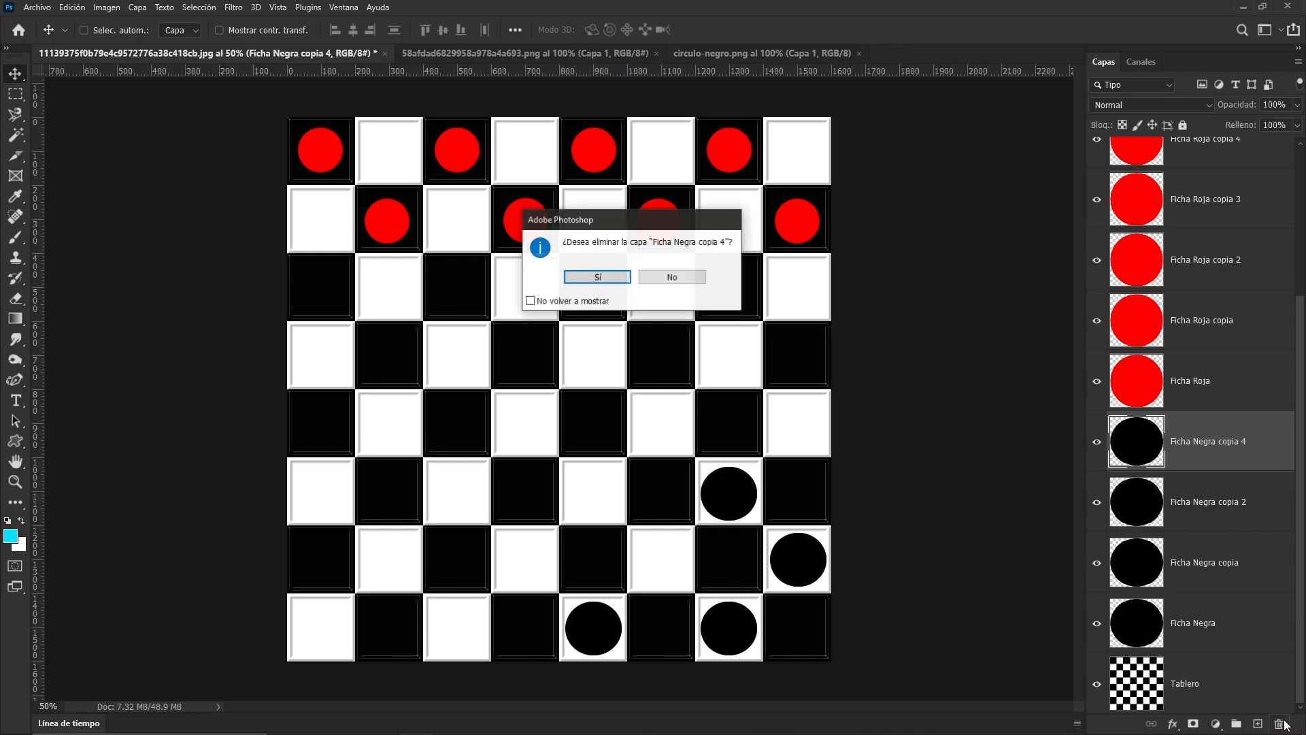
pyautogui.click(596, 279)
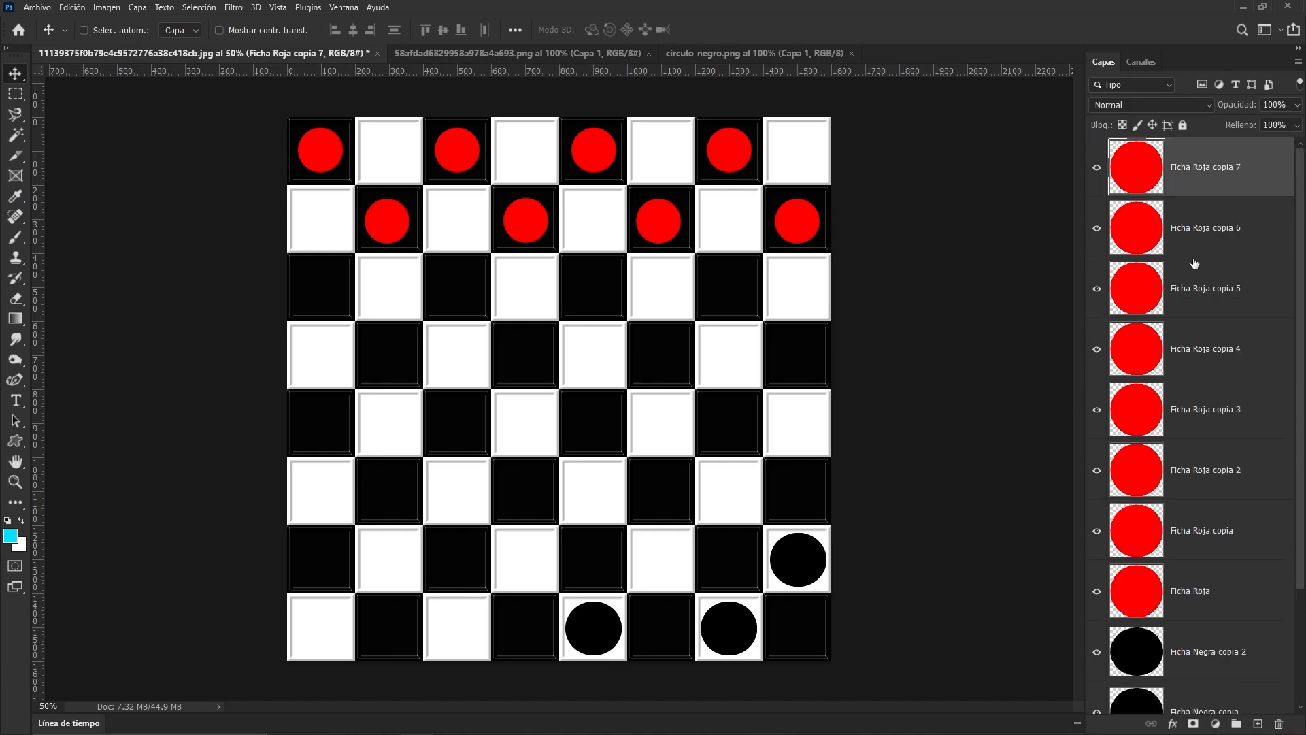
# Select the continuous range of layers from Ficha Roja copia 7 through Ficha Roja copia 3.
pyautogui.scroll(-3, 1152, 267)
pyautogui.scroll(3, 1152, 267)
pyautogui.keyDown('shift'); pyautogui.click(1208, 411); pyautogui.keyUp('shift')
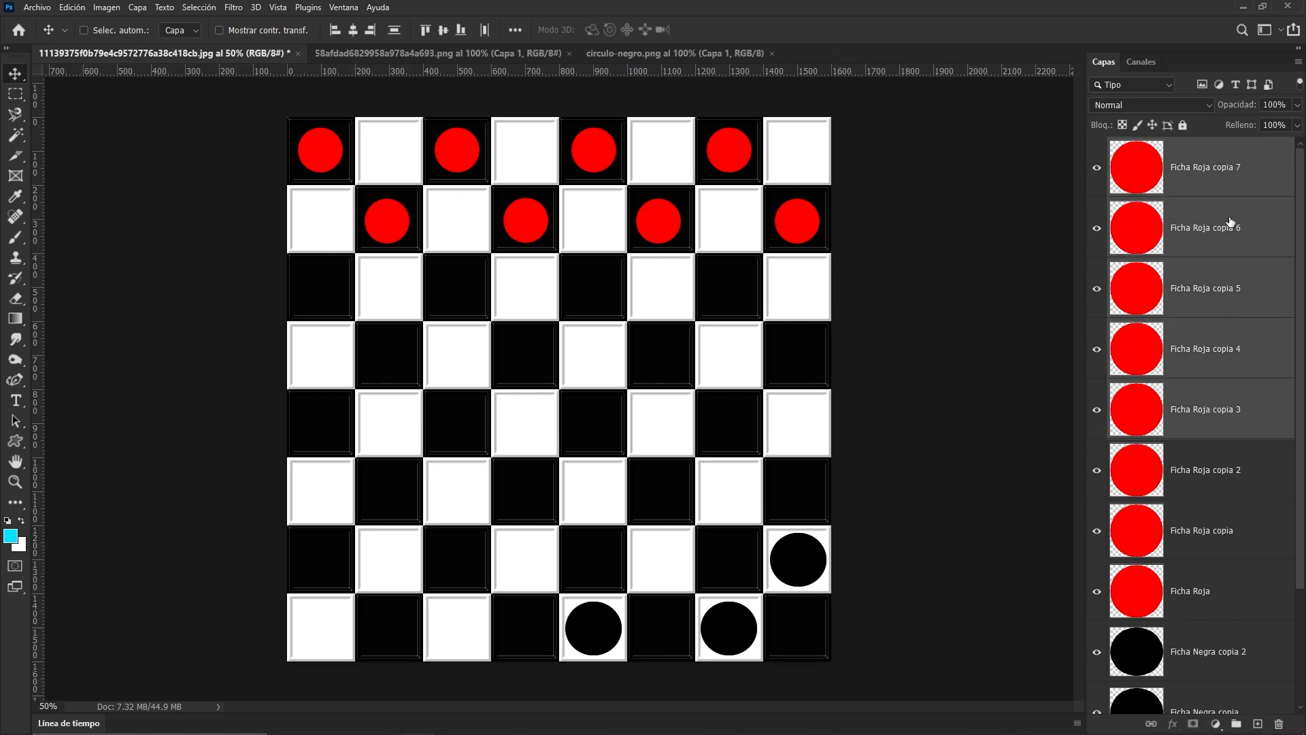
# Select only Ficha Roja copia 7, copia 4, copia 2 and Ficha Roja, try deleting them together, and undo the deletion.
pyautogui.click(1184, 190)
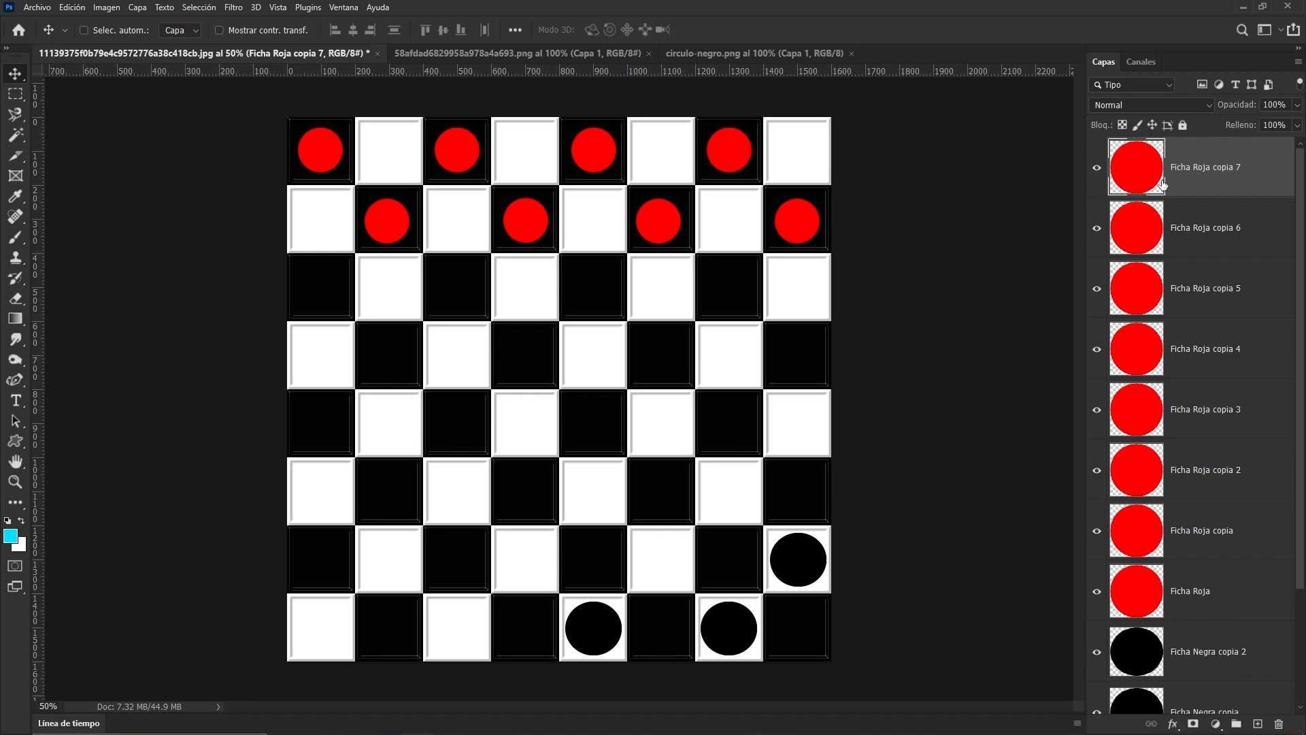
pyautogui.press('ctrl')
pyautogui.keyDown('ctrl'); pyautogui.click(1249, 243); pyautogui.keyUp('ctrl')
pyautogui.keyDown('ctrl'); pyautogui.click(1238, 351); pyautogui.keyUp('ctrl')
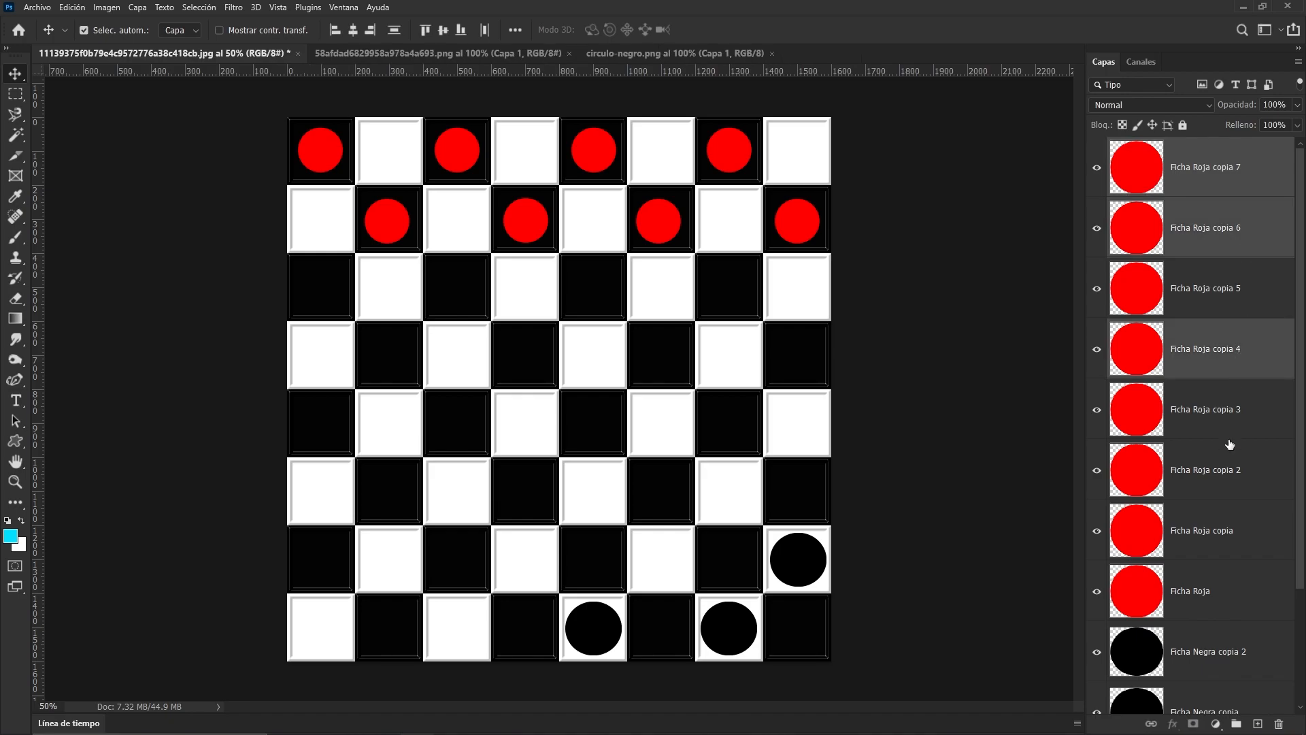
pyautogui.keyDown('ctrl'); pyautogui.click(1229, 481); pyautogui.keyUp('ctrl')
pyautogui.keyDown('ctrl'); pyautogui.click(1230, 594); pyautogui.keyUp('ctrl')
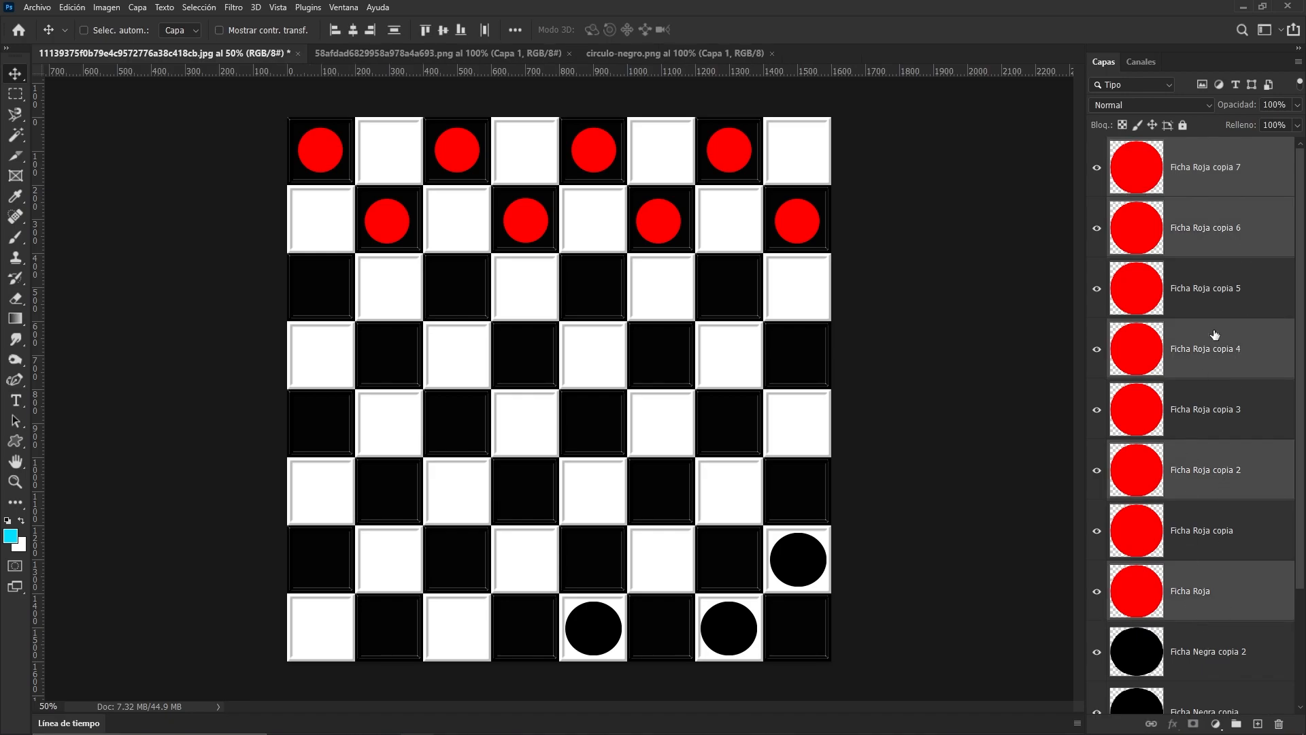
pyautogui.keyDown('ctrl'); pyautogui.click(1225, 251); pyautogui.keyUp('ctrl')
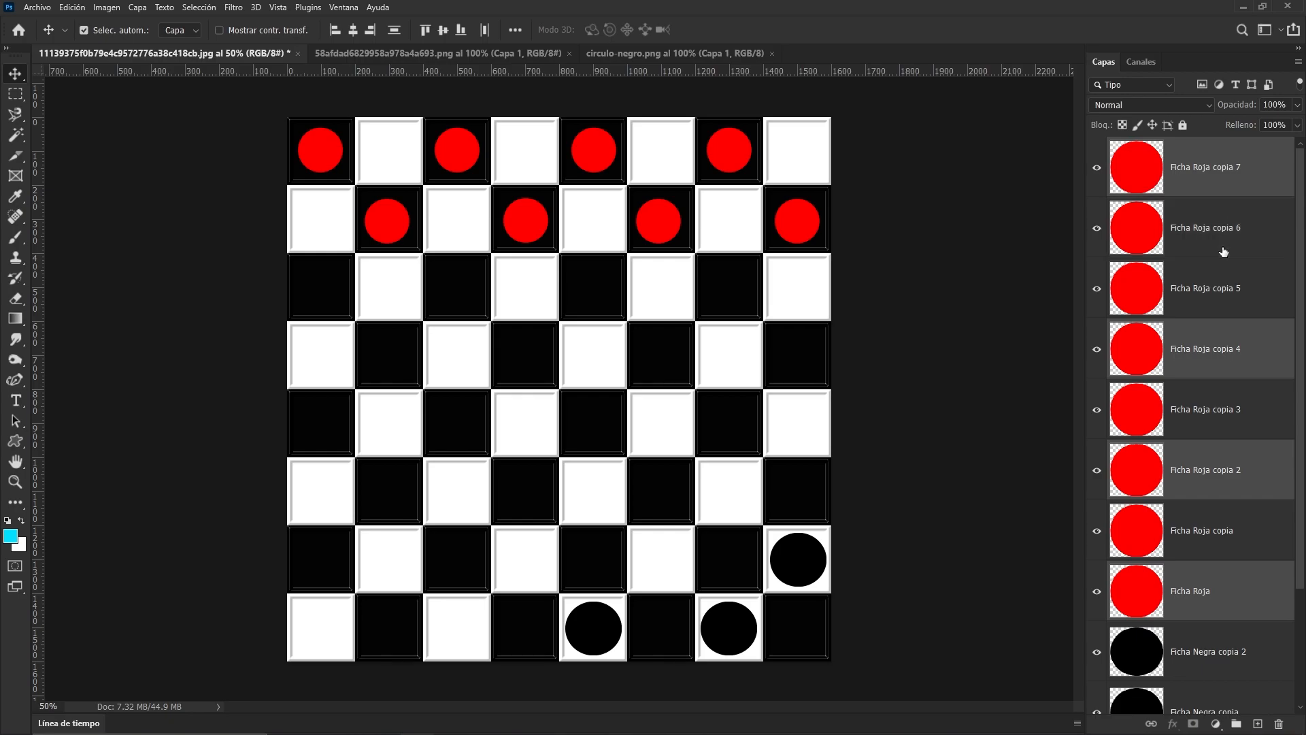
pyautogui.press('Delete')
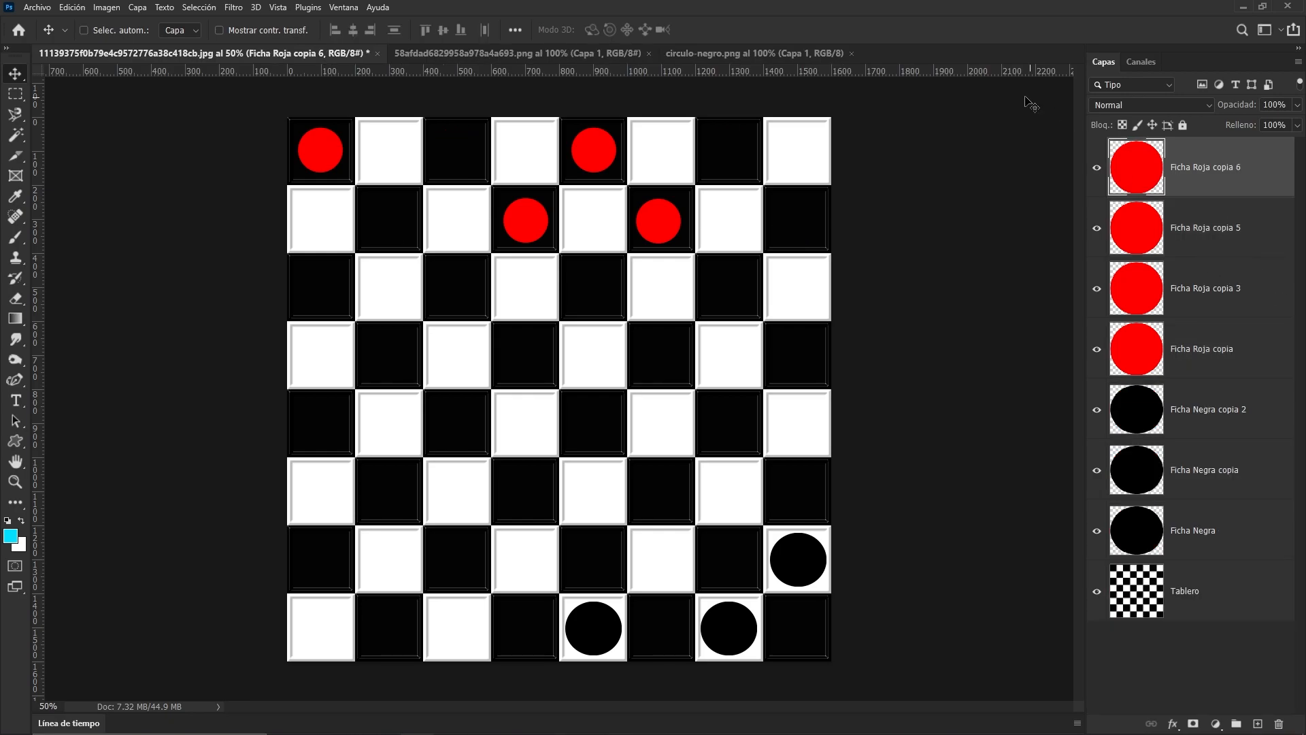
pyautogui.hotkey('ctrl', 'z')
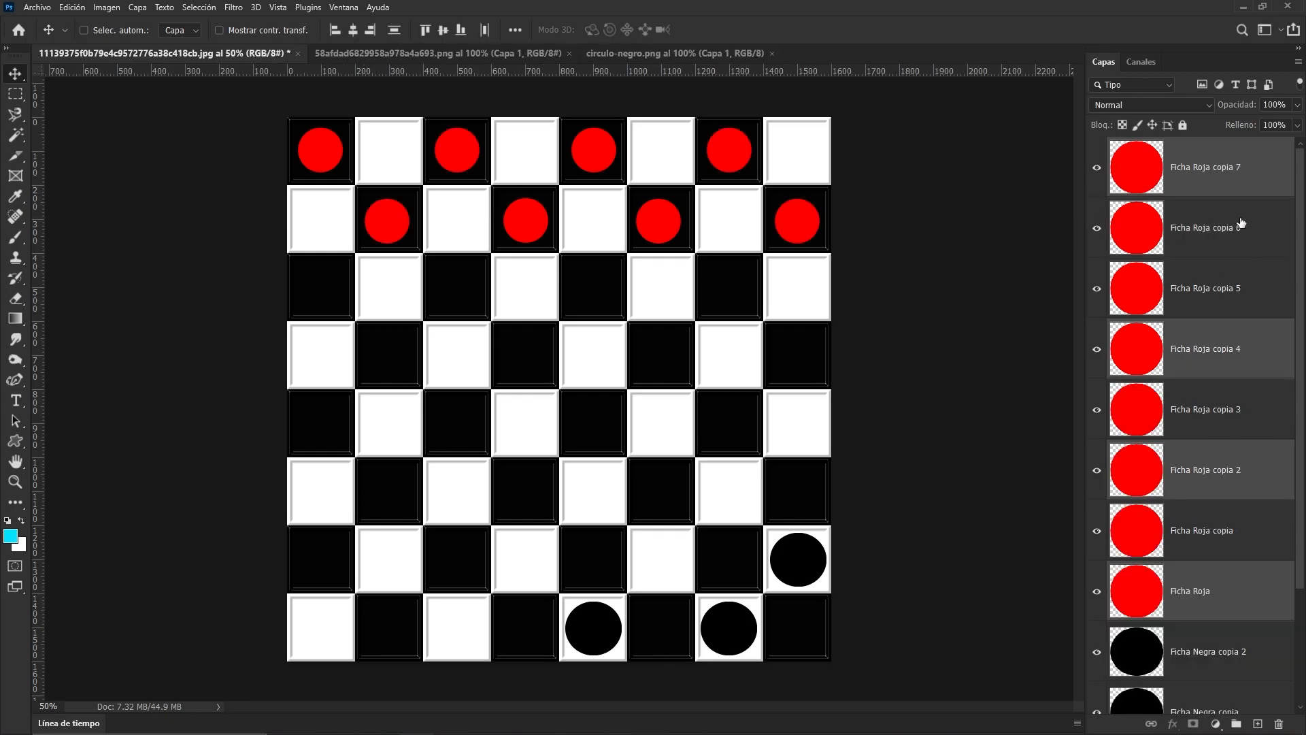
# Select all red piece layers from Ficha Roja copia 7 through Ficha Roja as one continuous range.
pyautogui.click(1241, 223)
pyautogui.click(1198, 175)
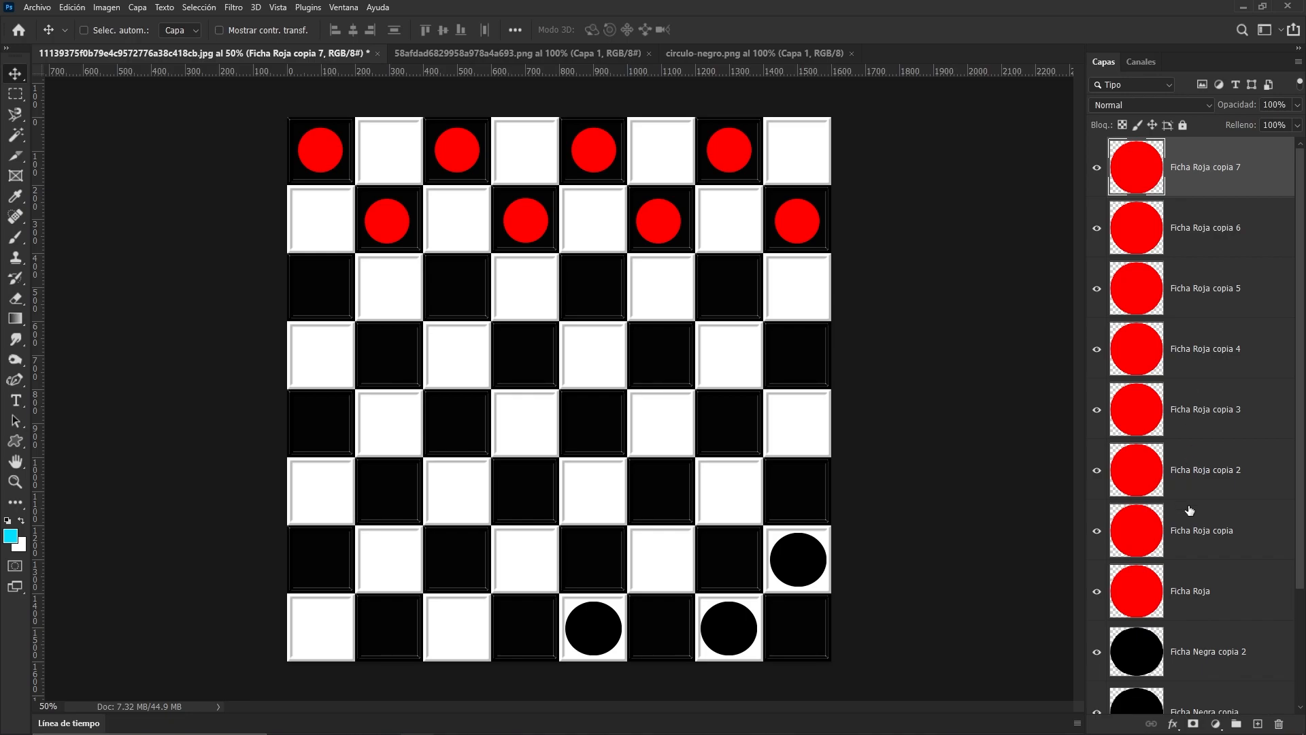
pyautogui.keyDown('shift'); pyautogui.click(1192, 598); pyautogui.keyUp('shift')
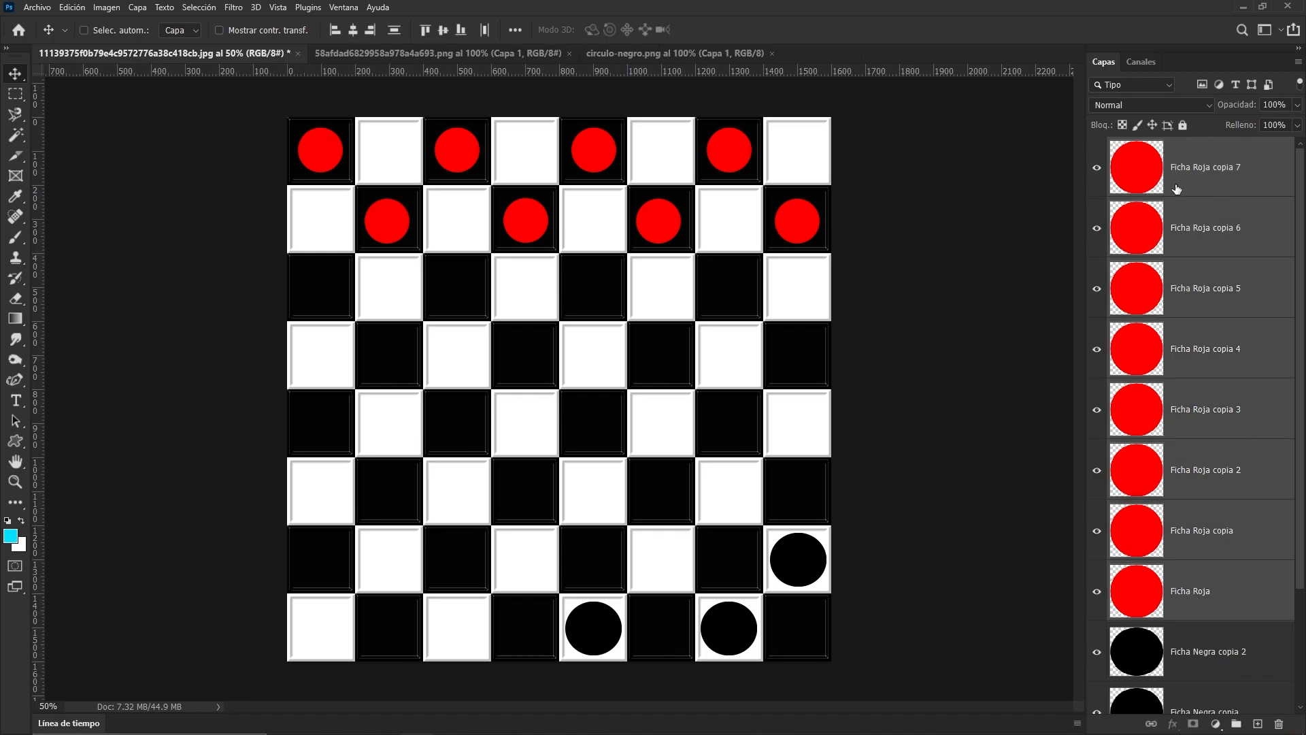
pyautogui.scroll(-3, 1184, 189)
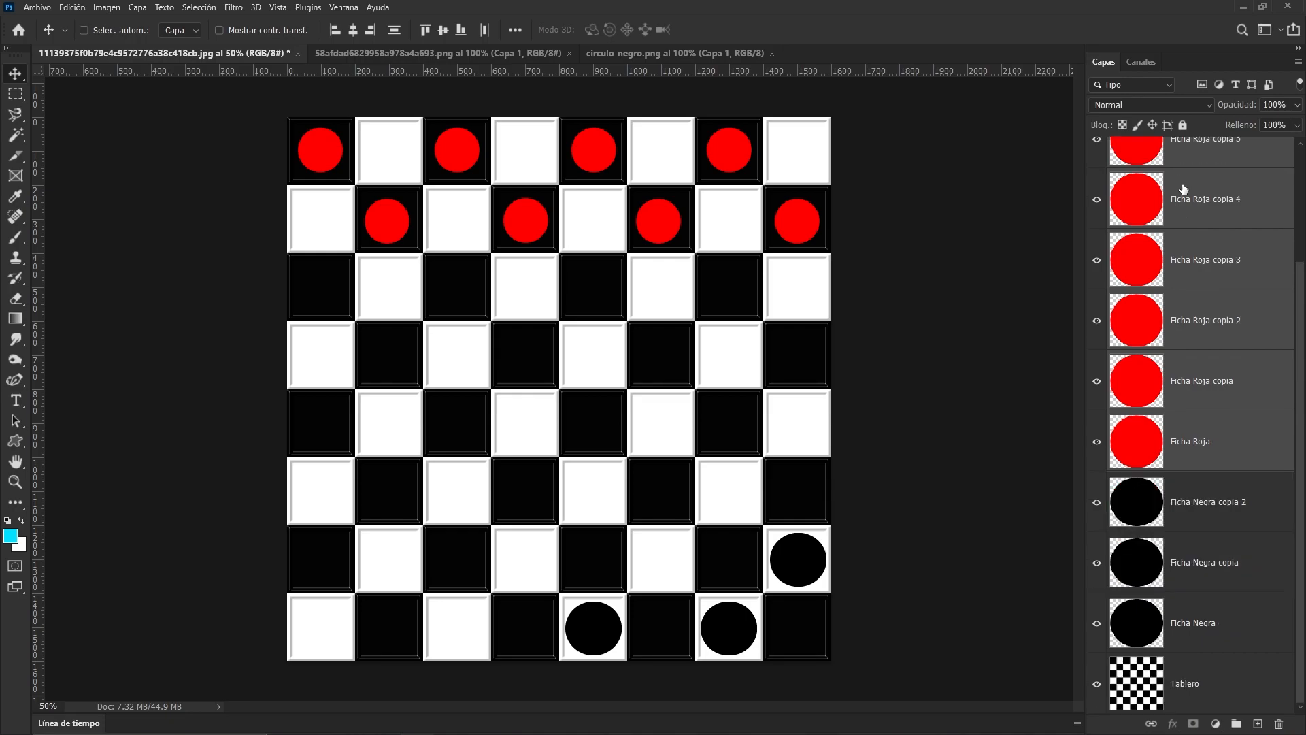
pyautogui.scroll(3, 1183, 189)
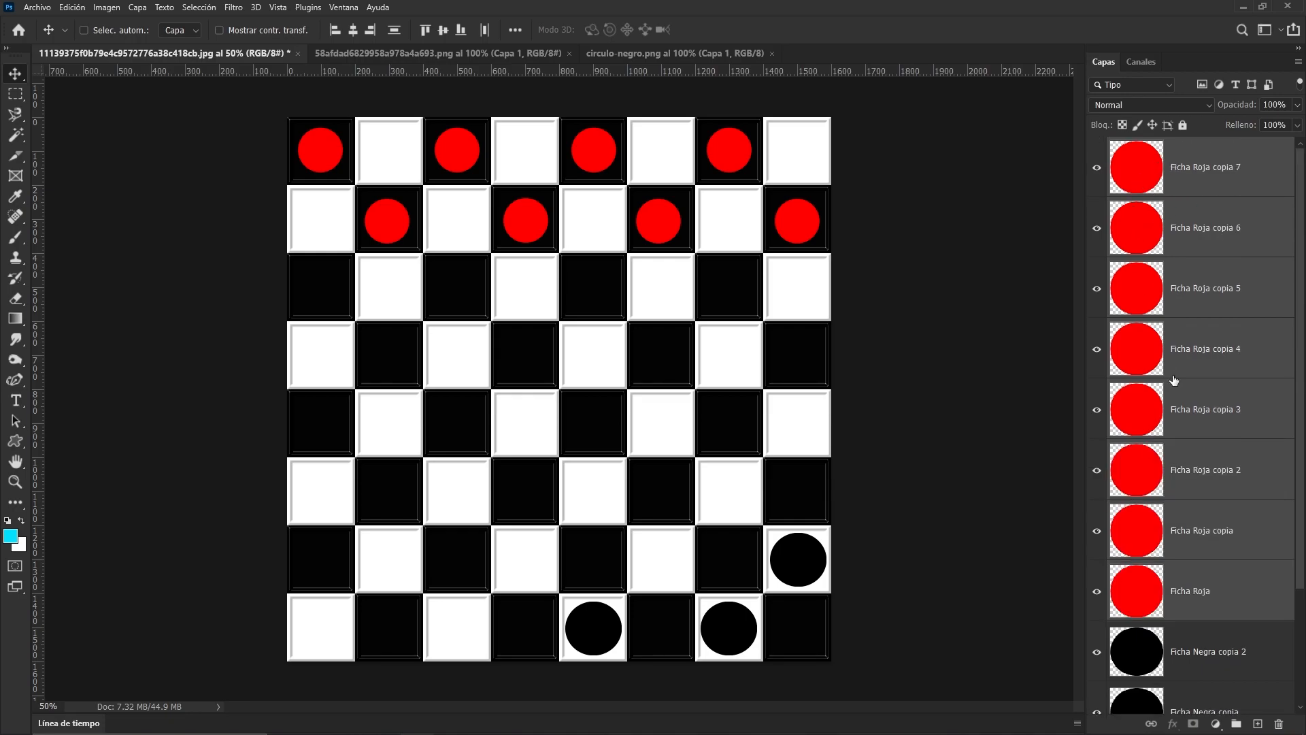
# Group the selected red piece layers, Ficha Roja through Ficha Roja copia 7, into a new layer group.
pyautogui.scroll(-3, 1174, 381)
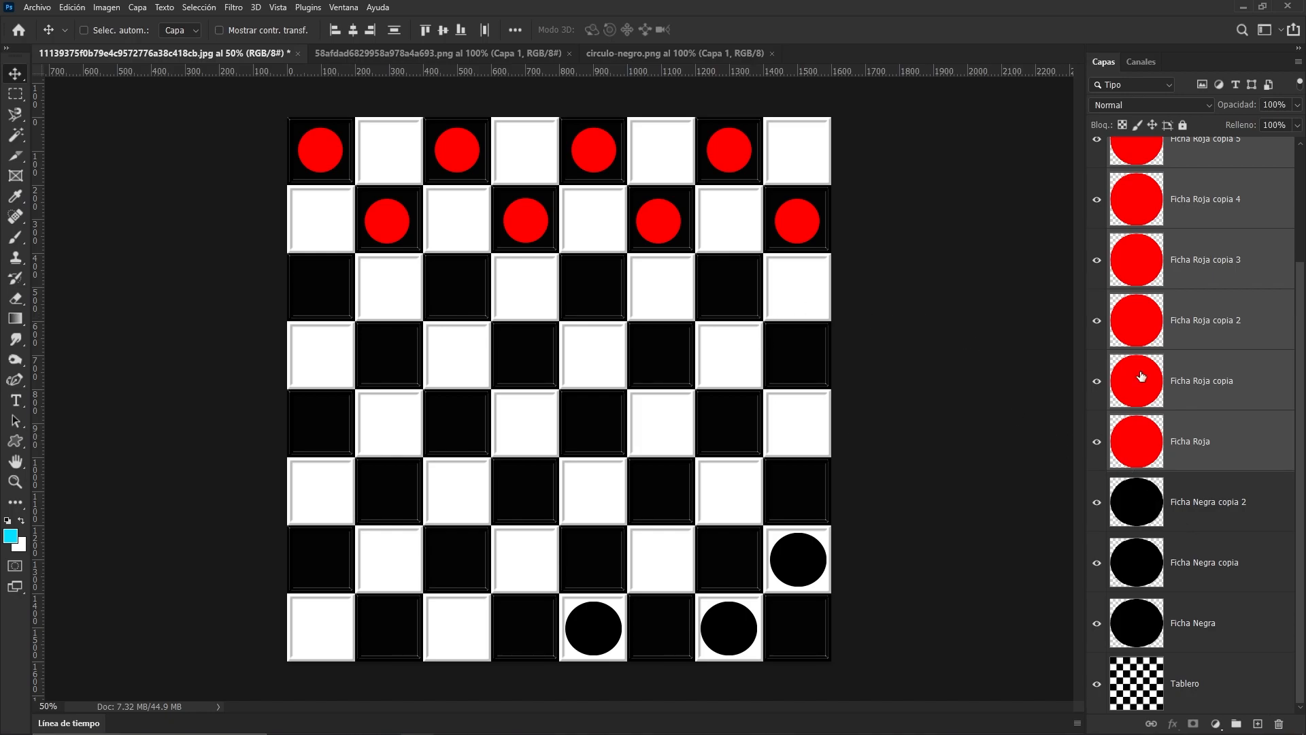
pyautogui.scroll(3, 1229, 407)
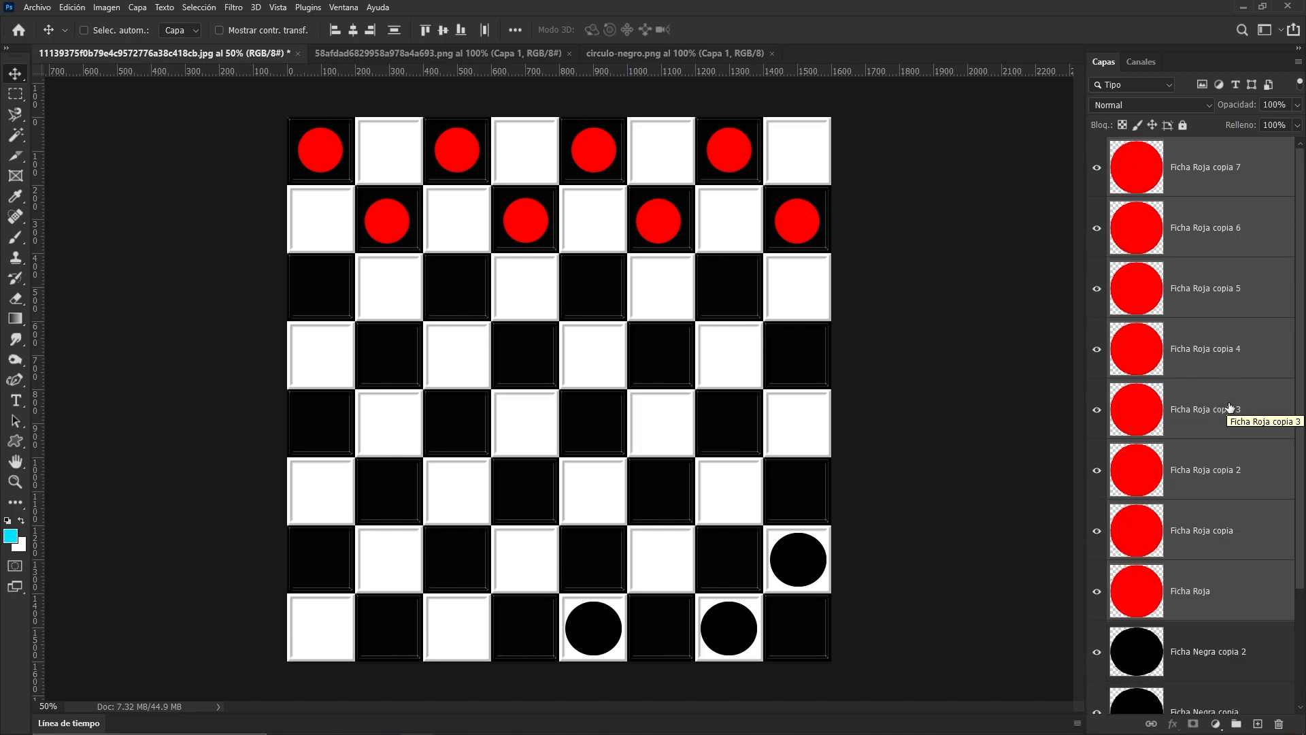
pyautogui.scroll(-3, 1230, 407)
pyautogui.scroll(3, 1230, 407)
pyautogui.moveTo(1148, 594); pyautogui.dragTo(1236, 724)
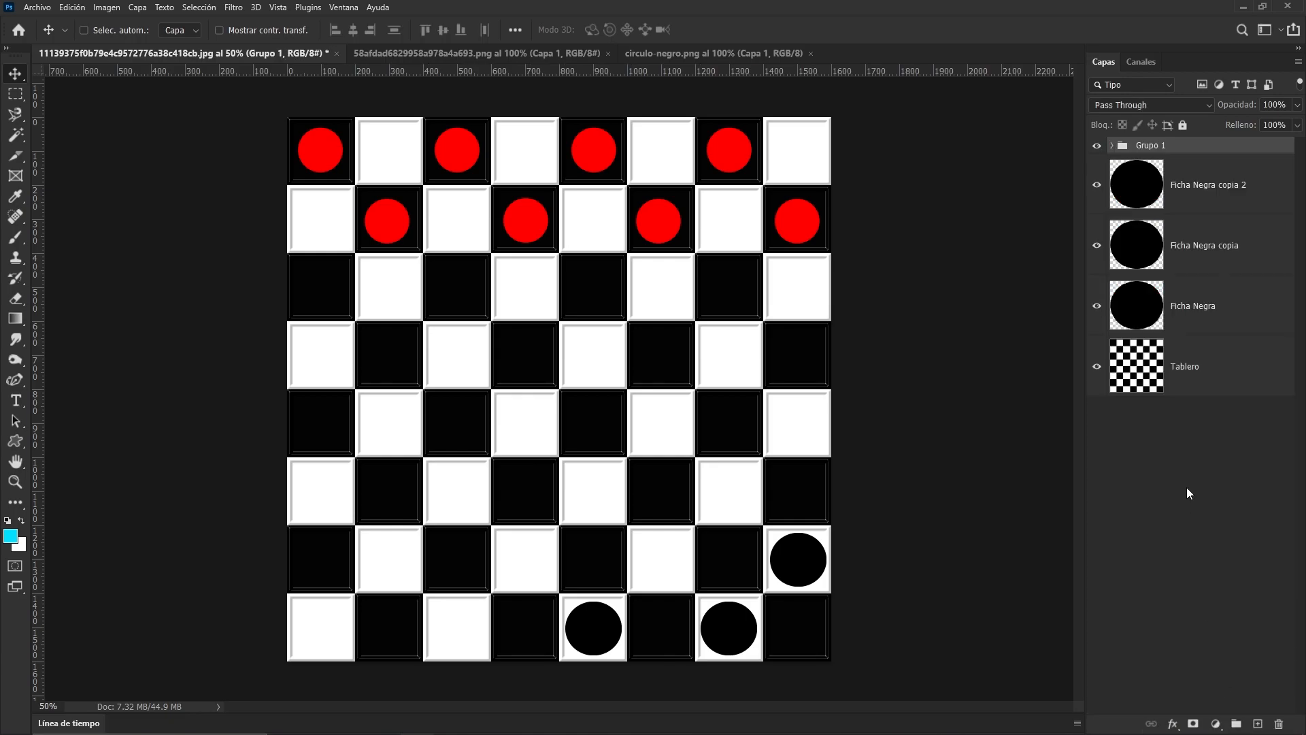
# Rename the new group of red piece layers as Fichas rojas.
pyautogui.doubleClick(1148, 147)
pyautogui.write('Ficha')
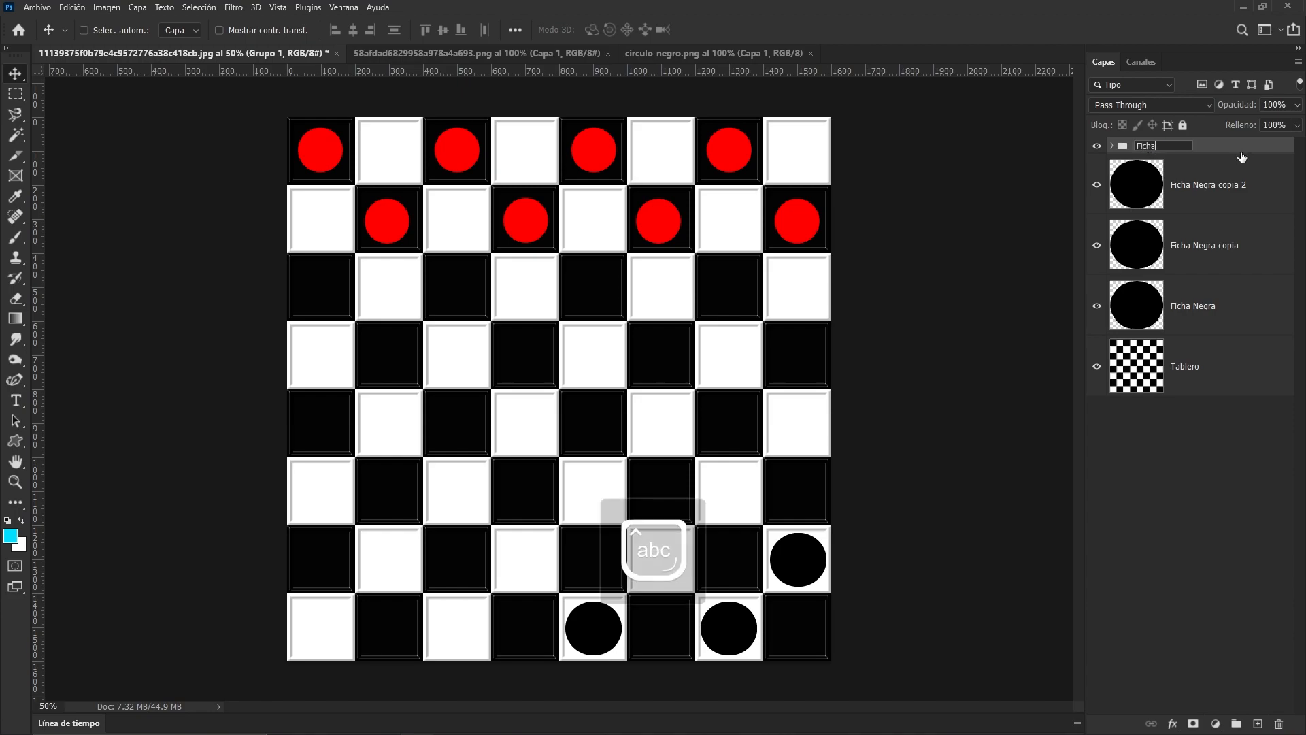
pyautogui.write('s rojas')
pyautogui.press('Return')
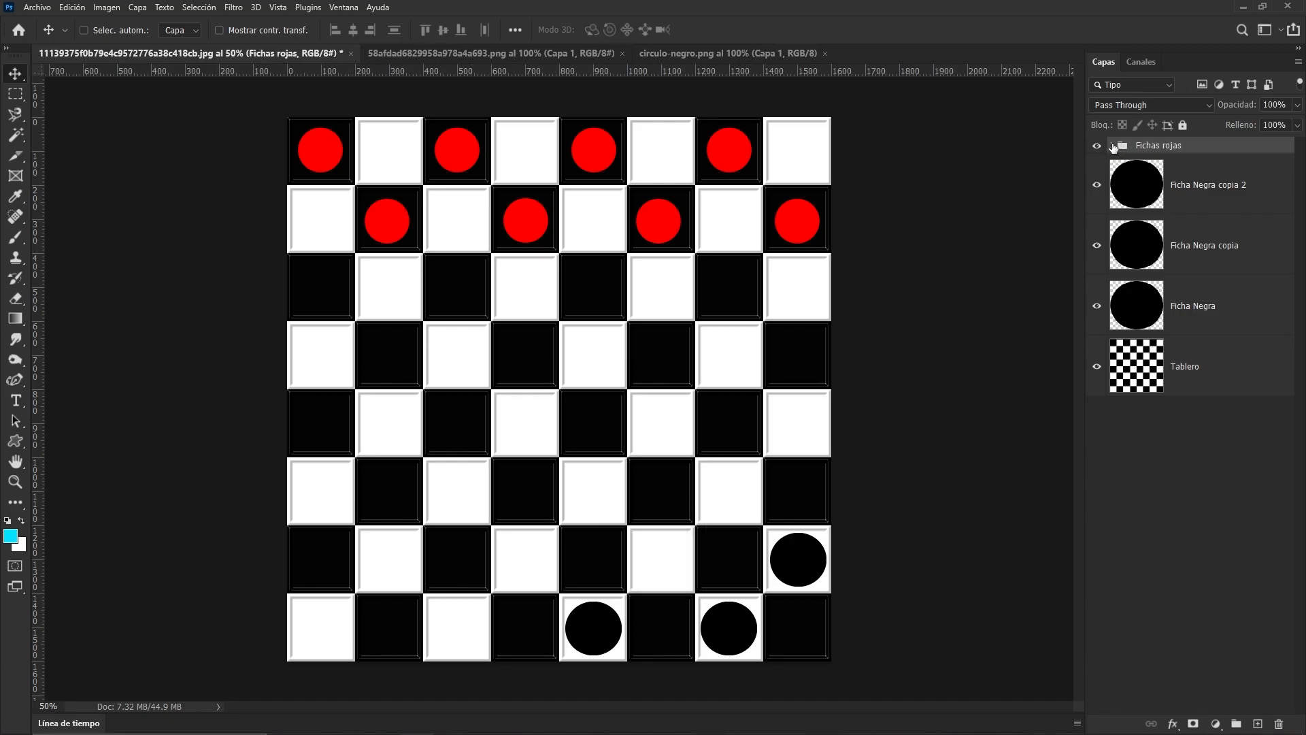
# Expand the Fichas rojas group to examine the layers it contains, and collapse it again.
pyautogui.click(1113, 147)
pyautogui.scroll(-2, 1184, 358)
pyautogui.scroll(2, 1184, 359)
pyautogui.click(1114, 147)
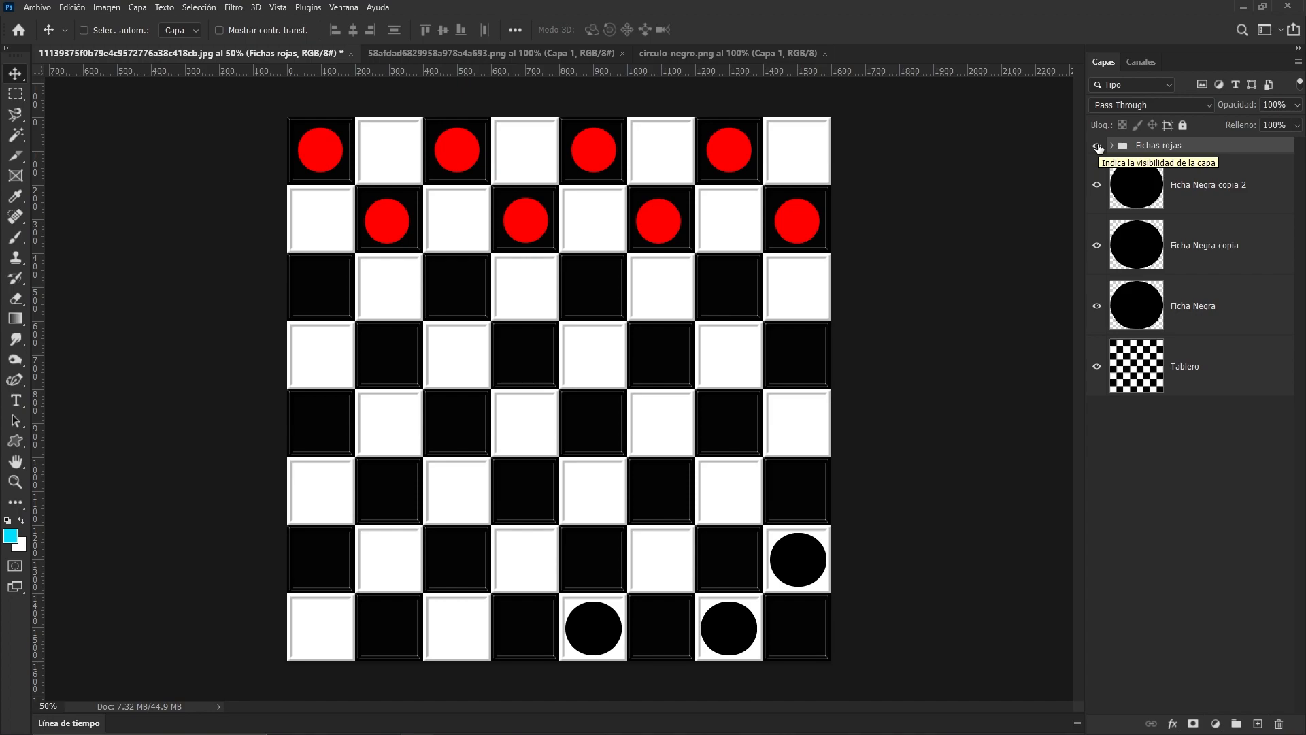
# Hide and show the Fichas rojas group twice, try deleting the whole group, and undo the deletion.
pyautogui.click(1097, 146)
pyautogui.click(1097, 146)
pyautogui.click(1097, 146)
pyautogui.click(1098, 147)
pyautogui.press('Delete')
pyautogui.hotkey('ctrl', 'z')
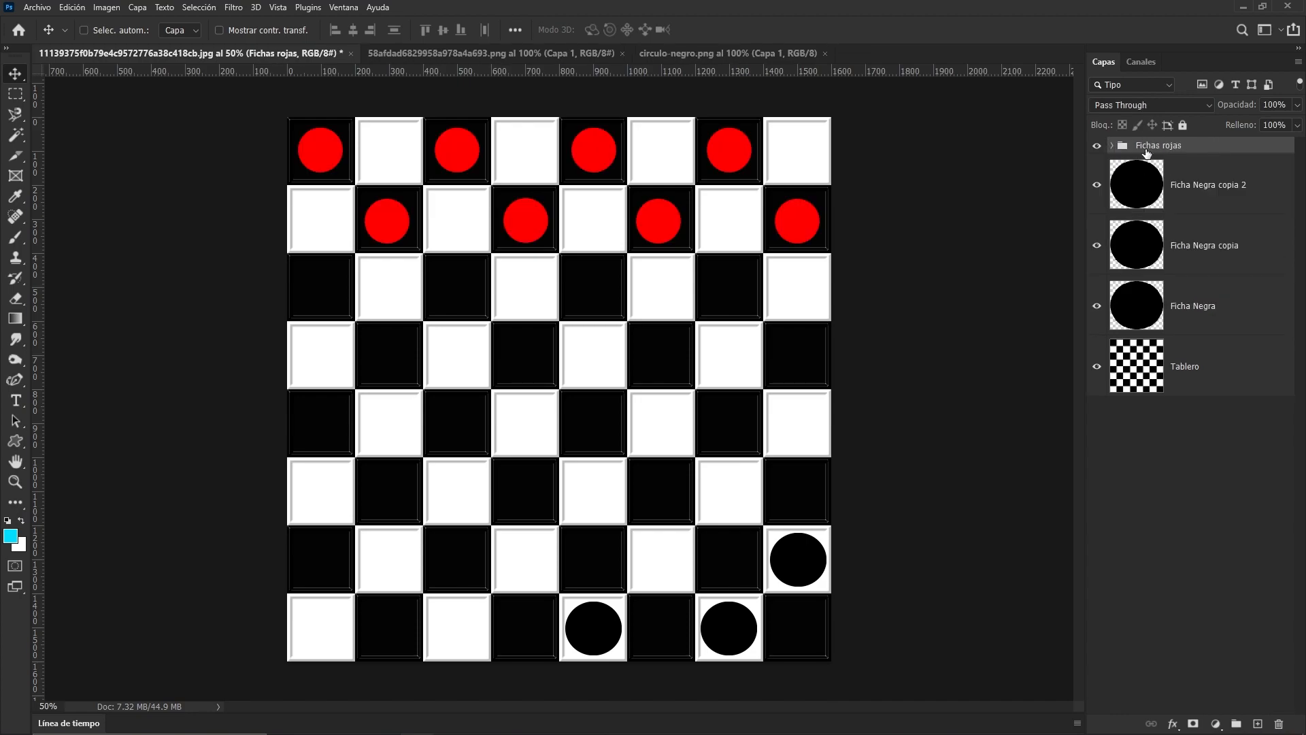
# Select the layers from Ficha Negra copia 2 through Ficha Negra and put them in a new group.
pyautogui.click(1250, 175)
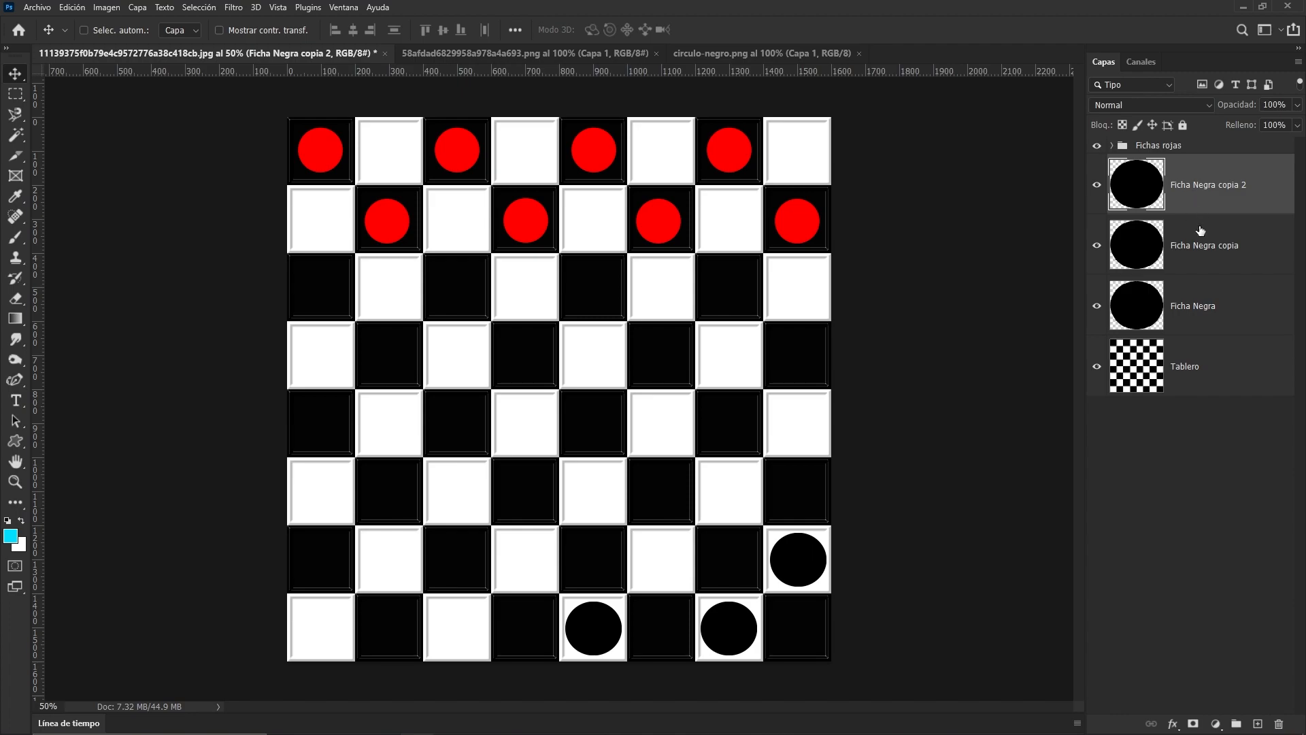
pyautogui.keyDown('shift'); pyautogui.click(1209, 296); pyautogui.keyUp('shift')
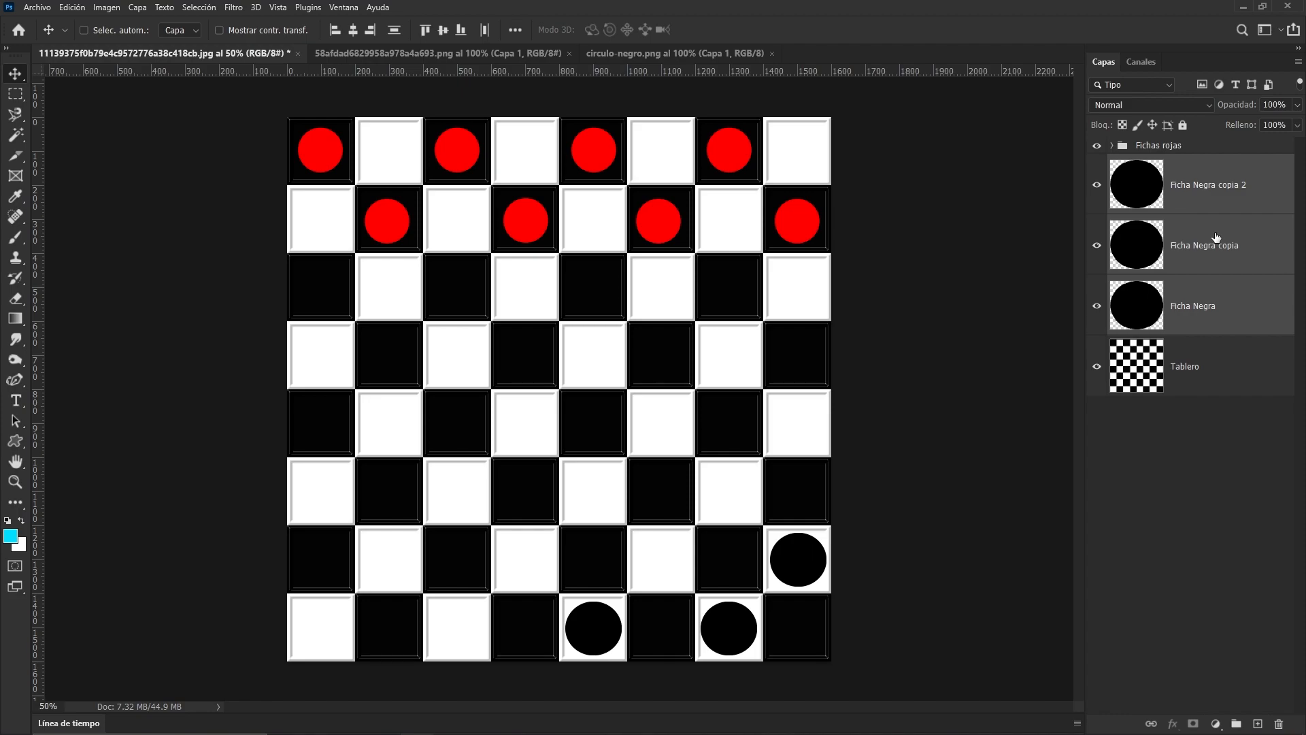
pyautogui.hotkey('ctrl', 'g')
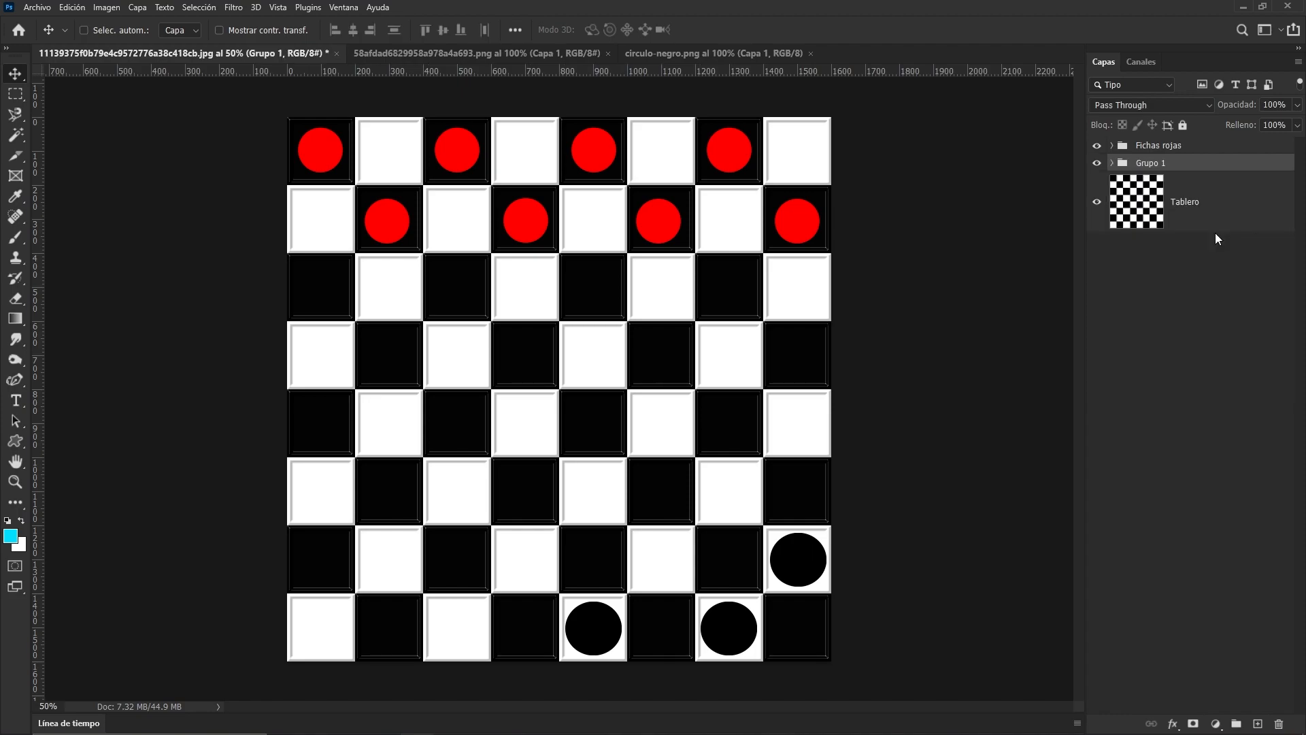
# Rename the new group of black piece layers as Fichas Negras.
pyautogui.doubleClick(1154, 165)
pyautogui.press('capslock')
pyautogui.write('Fichas Negras')
pyautogui.press('capslock')
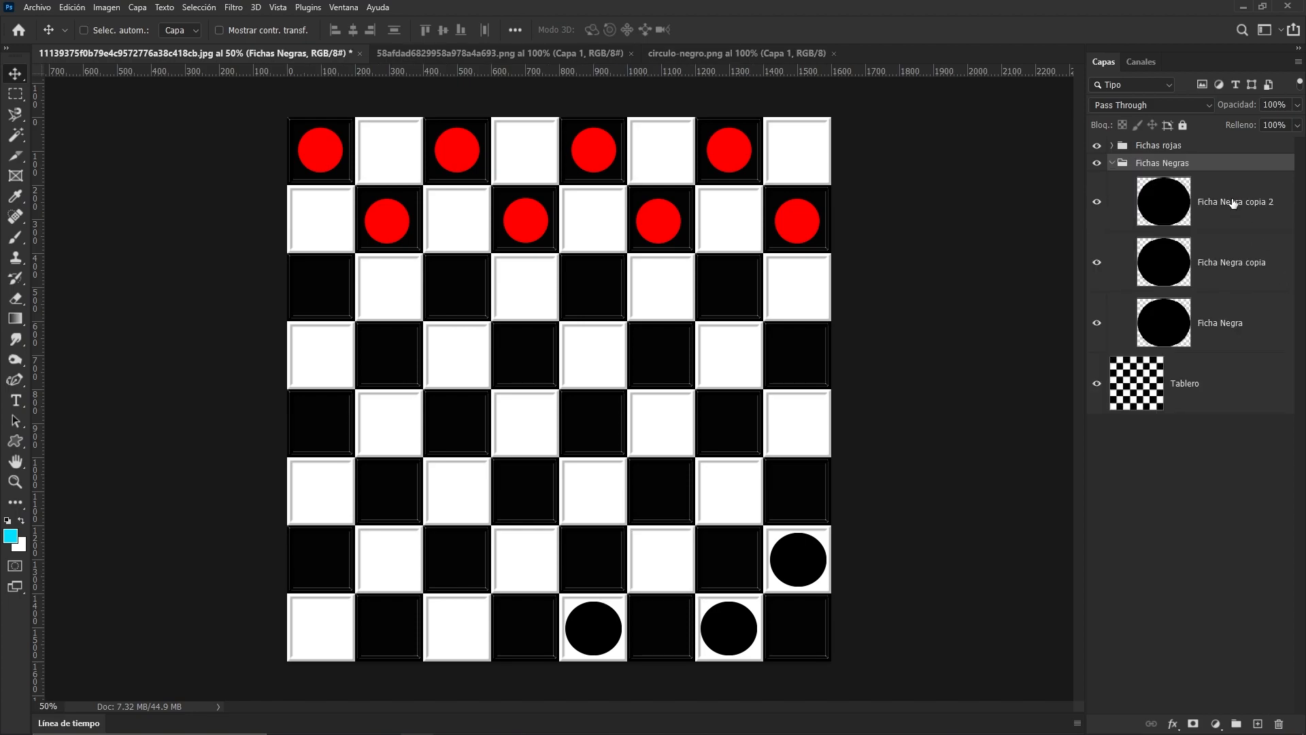
# Duplicate Ficha Negra copia 2 twice in succession, placing the copies on the sixth and fourth squares of the board's seventh row.
pyautogui.click(1191, 207)
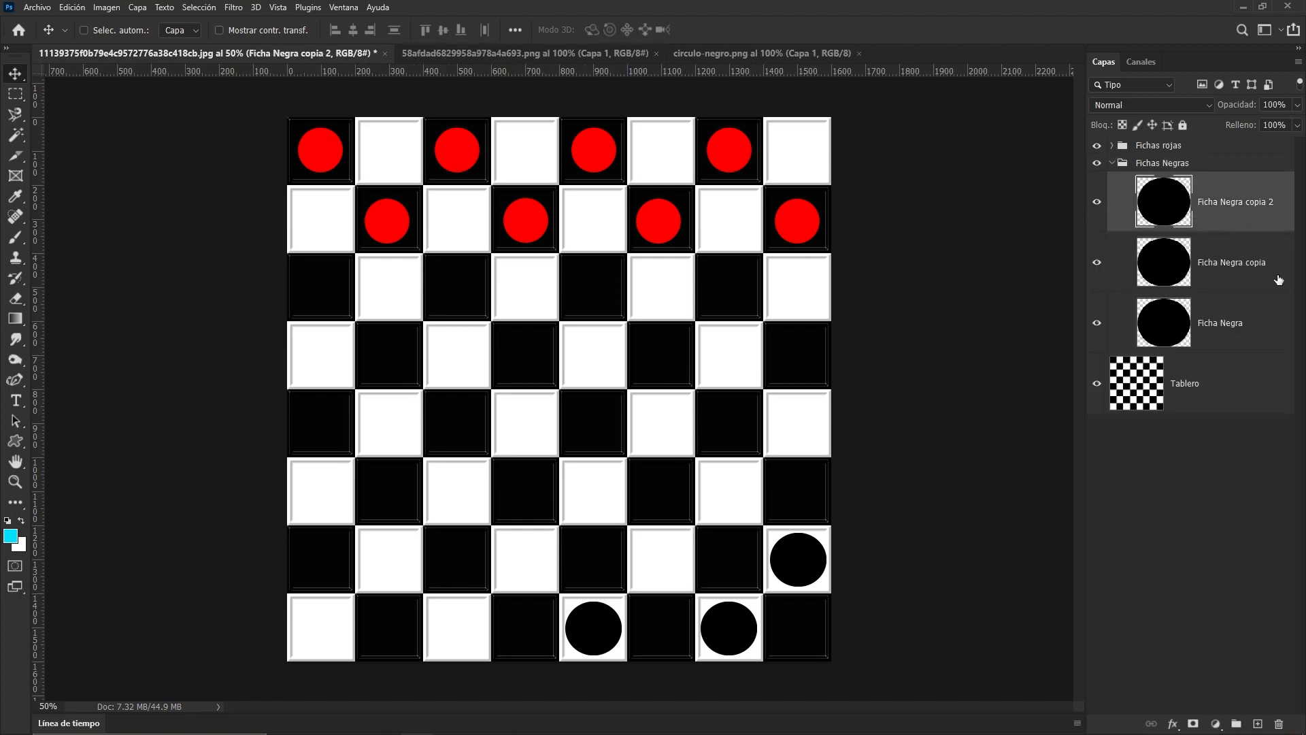
pyautogui.hotkey('ctrl', 'j')
pyautogui.moveTo(689, 587); pyautogui.dragTo(567, 571)
pyautogui.press('Right')
pyautogui.press('Right')
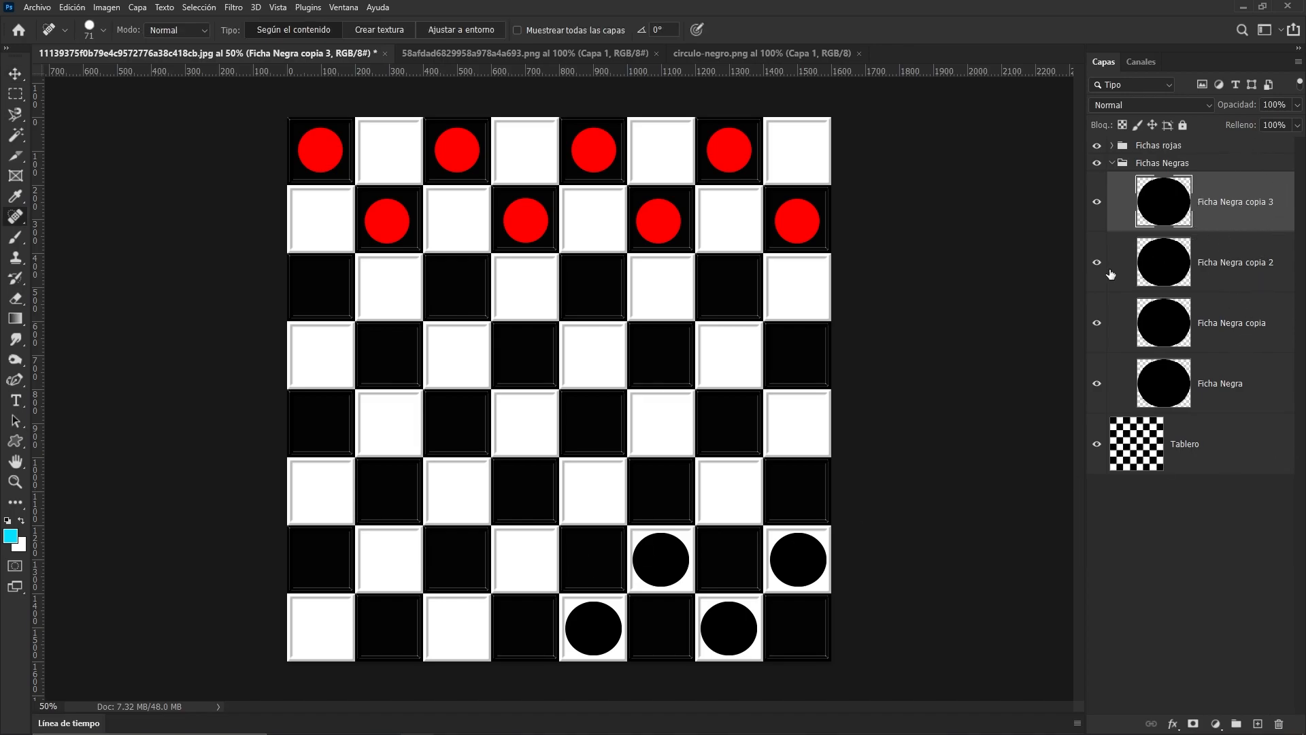
pyautogui.hotkey('ctrl', 'j')
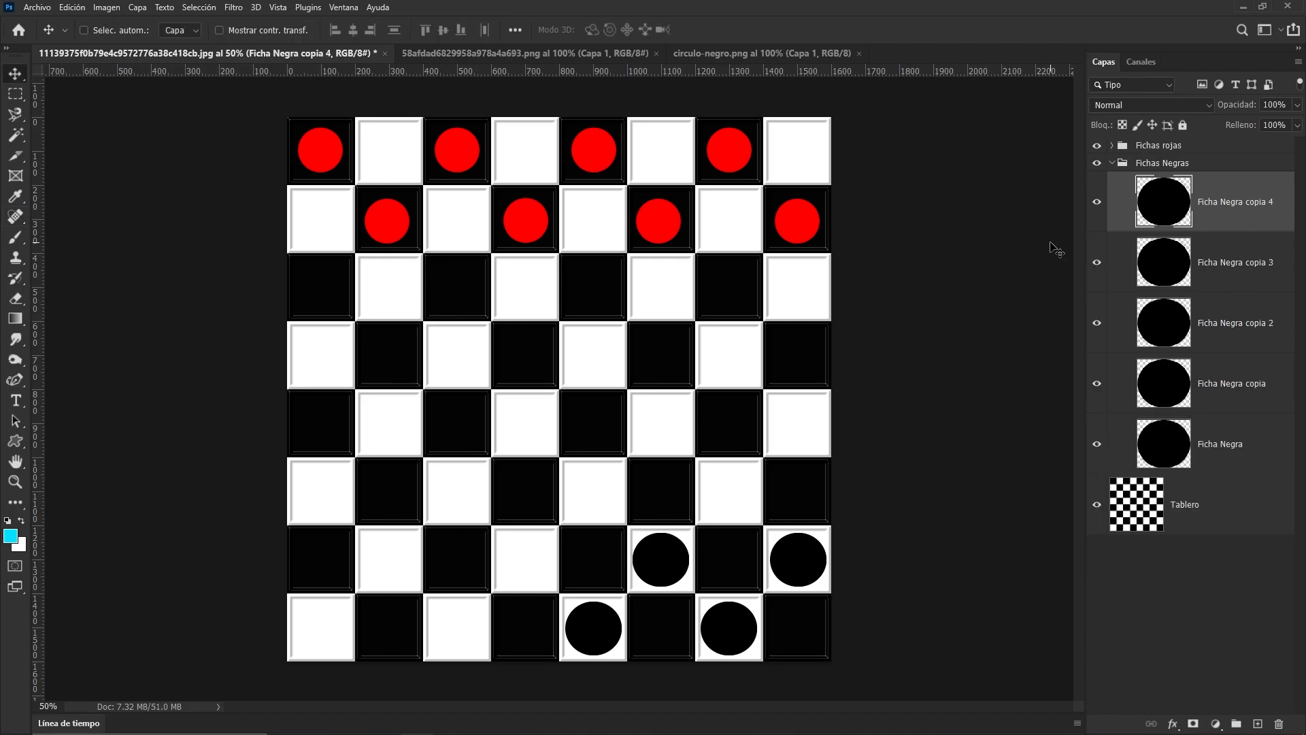
pyautogui.moveTo(684, 553); pyautogui.dragTo(546, 564)
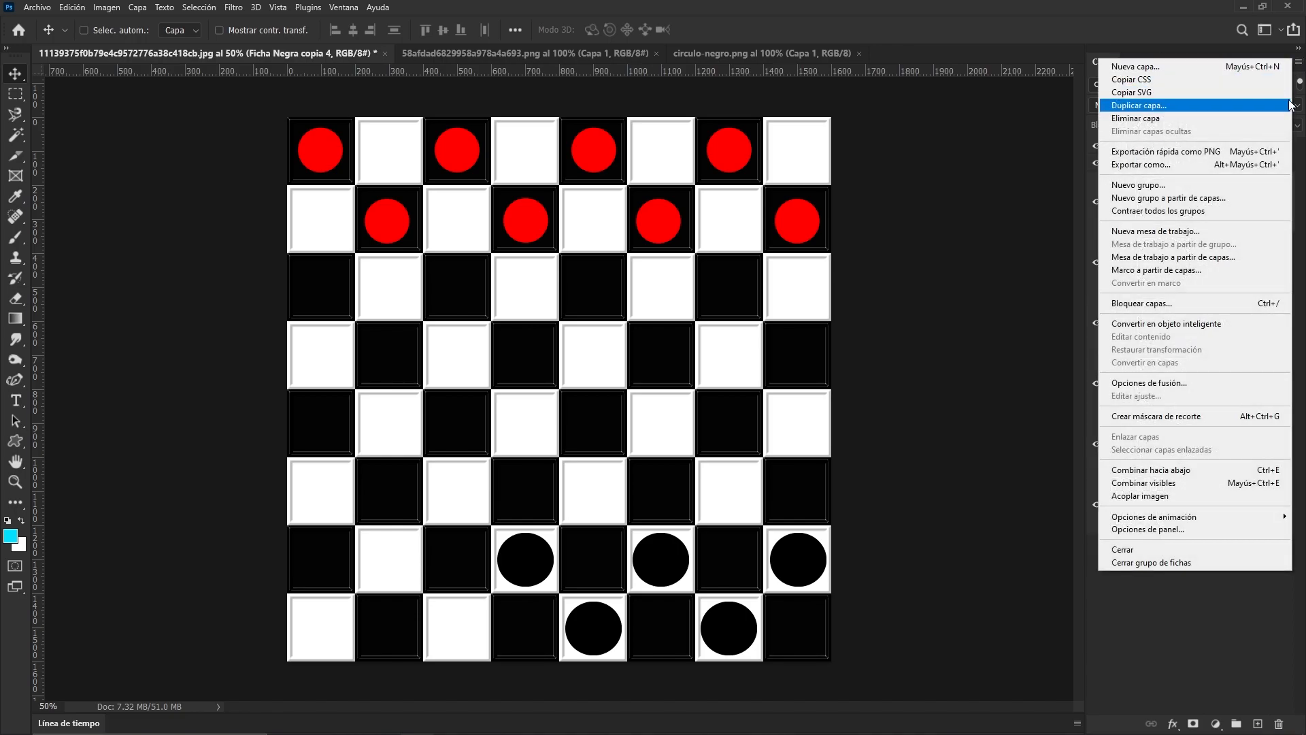
# Set the layer thumbnails to the smallest image size.
pyautogui.click(1299, 74)
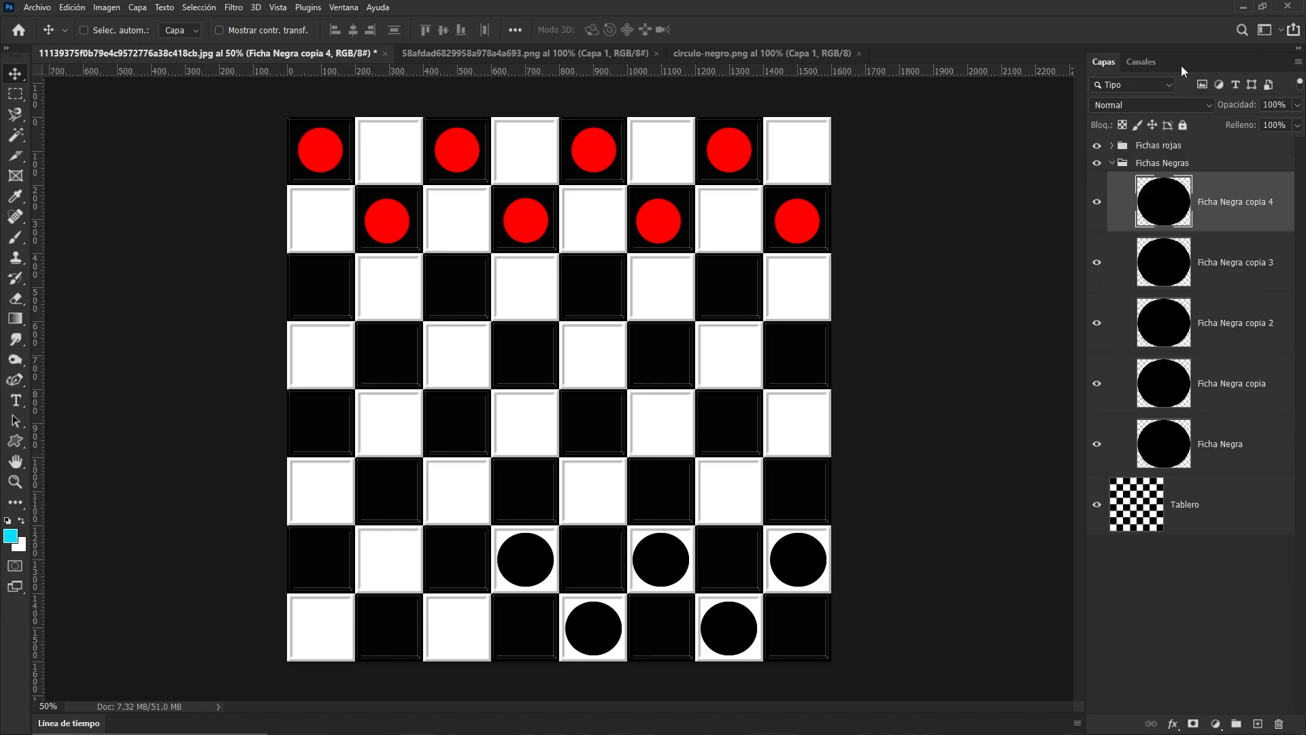
pyautogui.click(1298, 62)
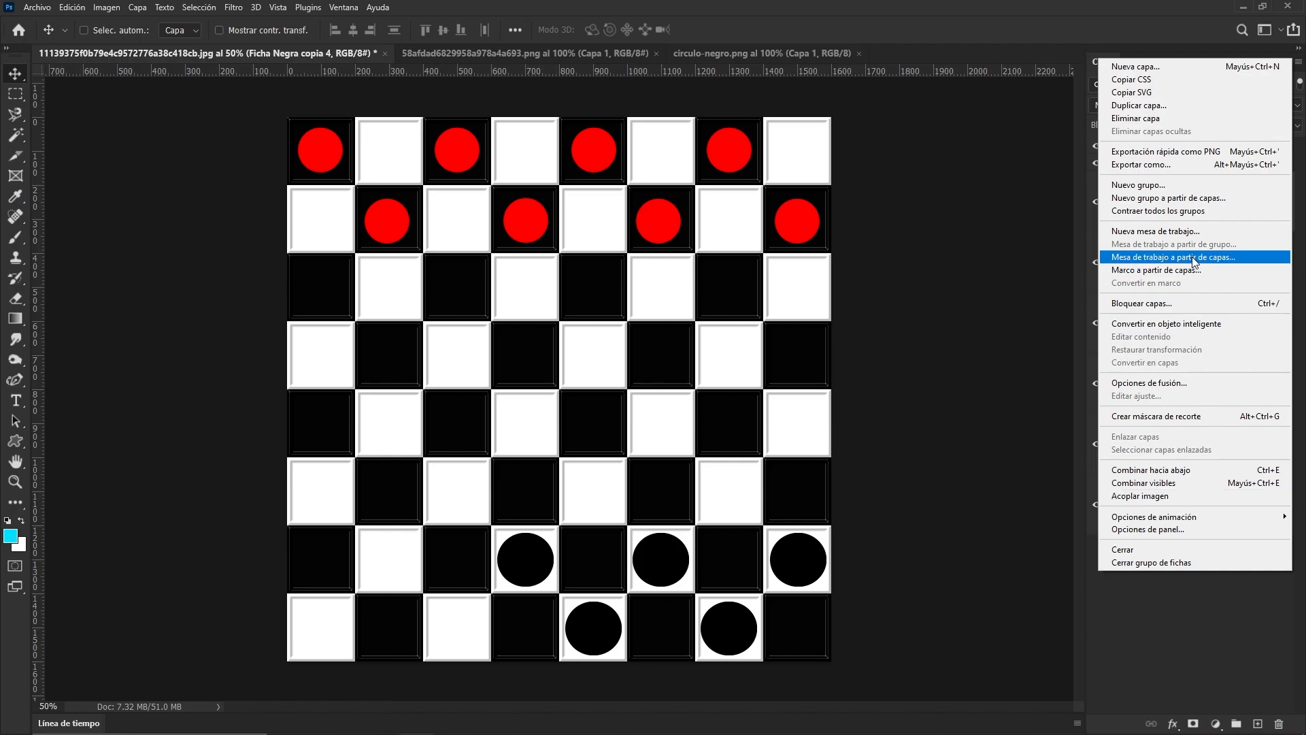
pyautogui.click(1144, 530)
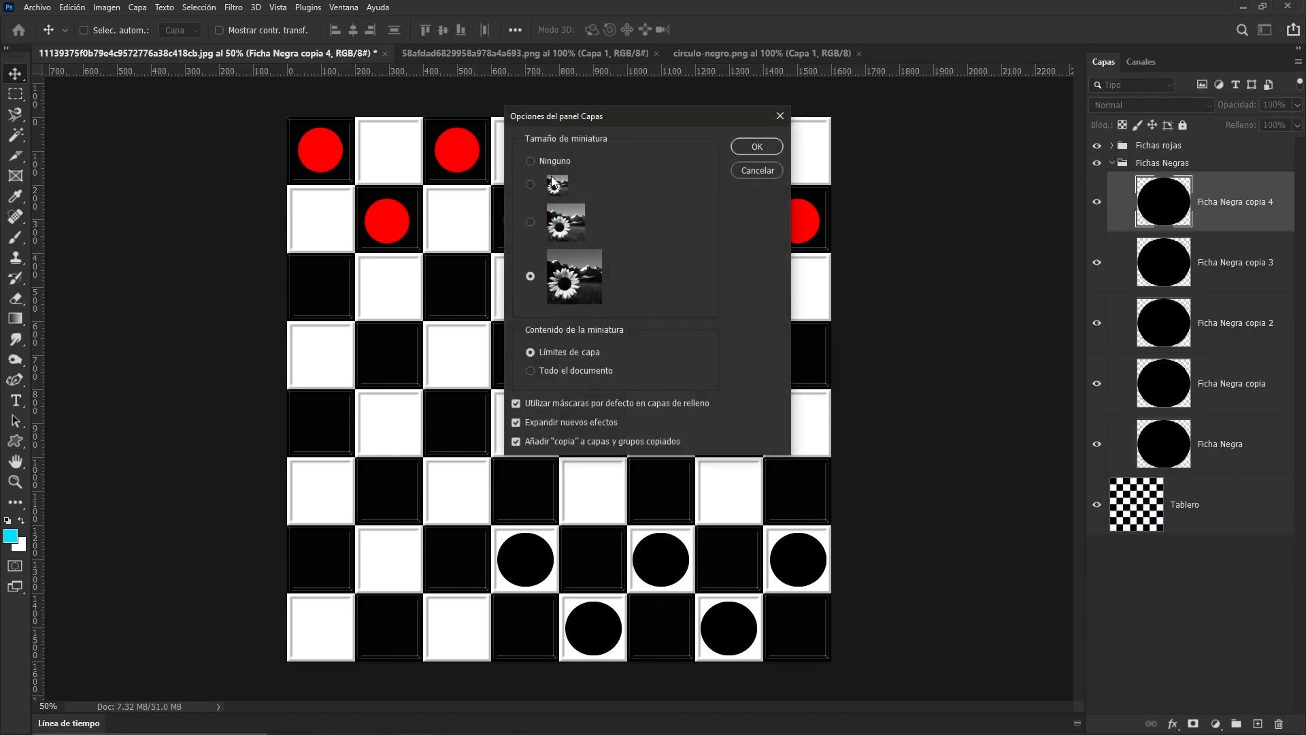
pyautogui.click(531, 185)
pyautogui.click(756, 147)
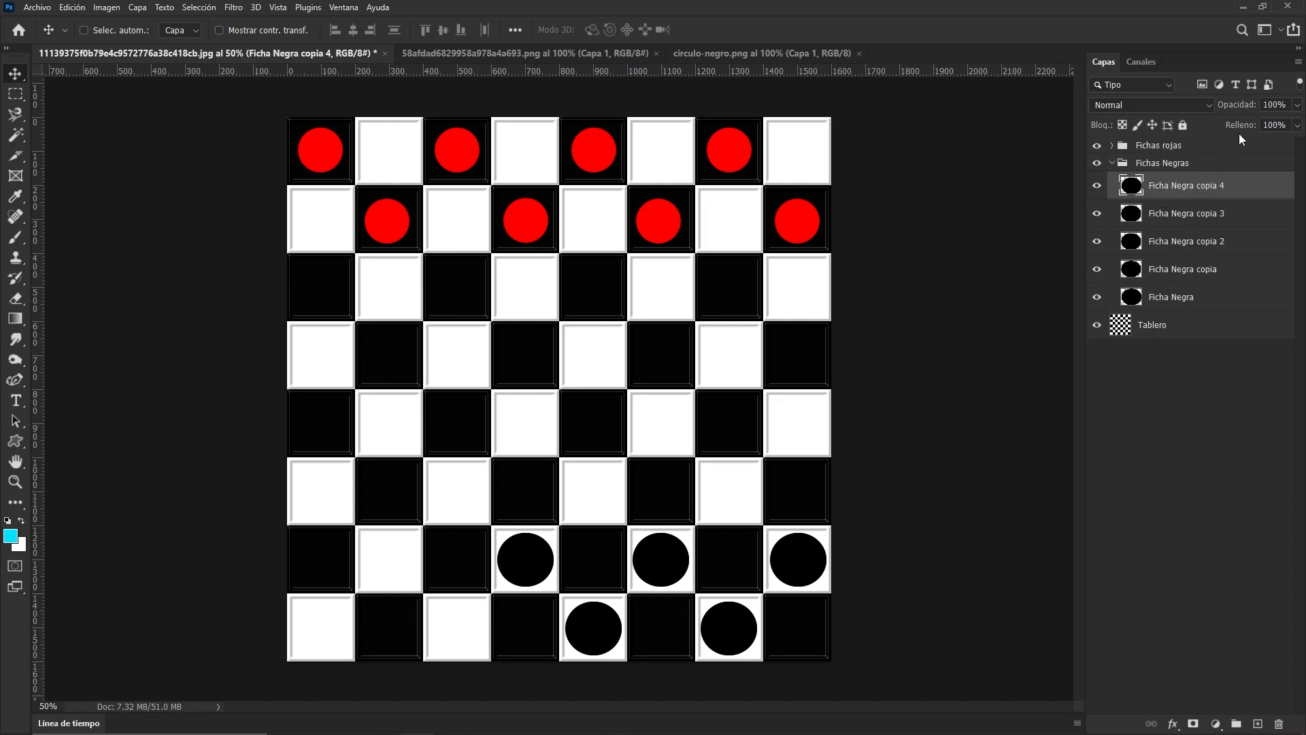
# Set the layer thumbnails to the largest size and disable adding "copia" to copied layers and groups.
pyautogui.click(1298, 62)
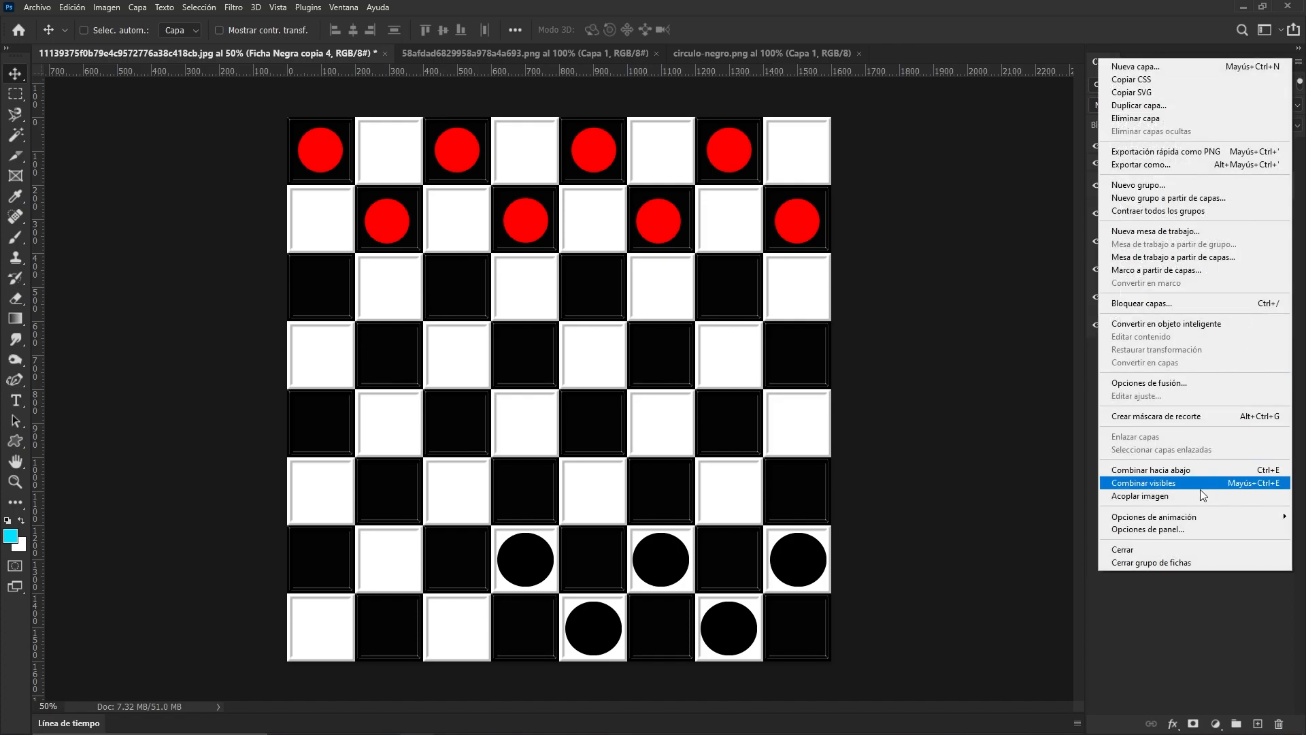
pyautogui.click(1177, 528)
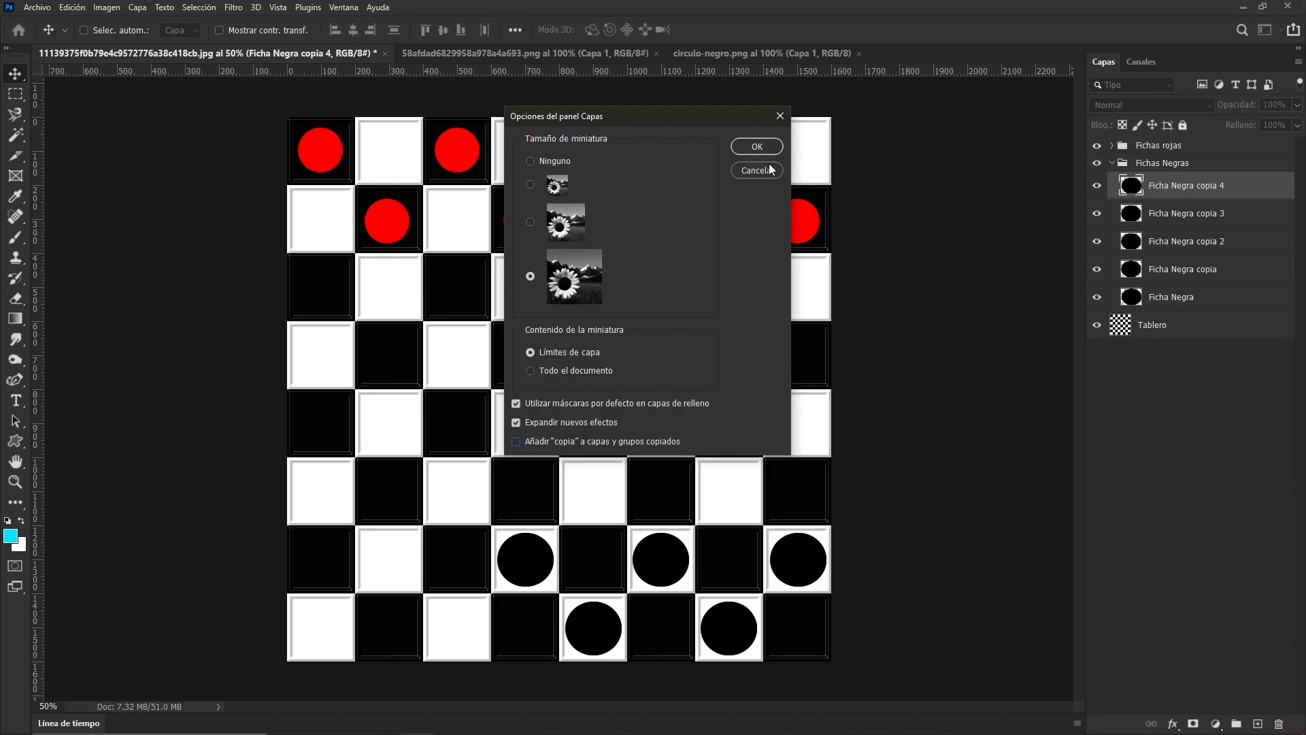
pyautogui.click(757, 147)
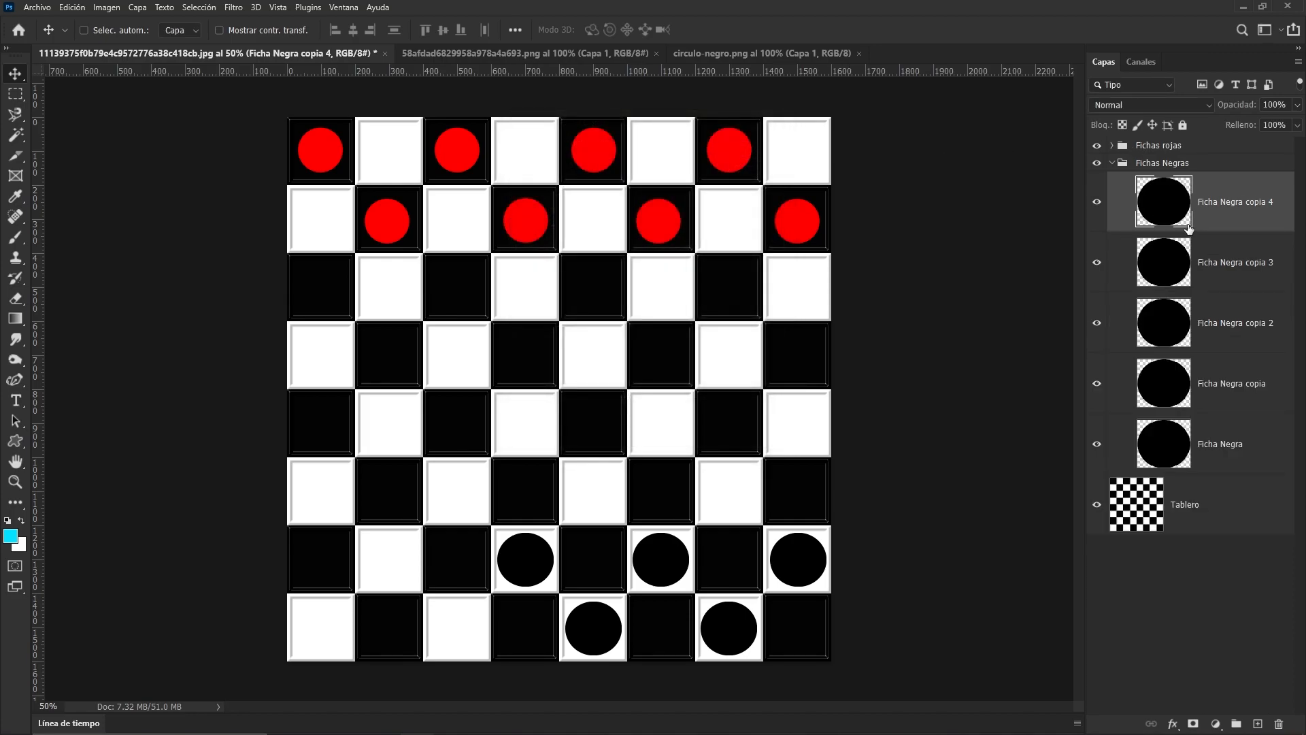
# Duplicate the Ficha Negra layer and place the copy on the third square of the board's bottom row.
pyautogui.click(1222, 451)
pyautogui.hotkey('ctrl', 'j')
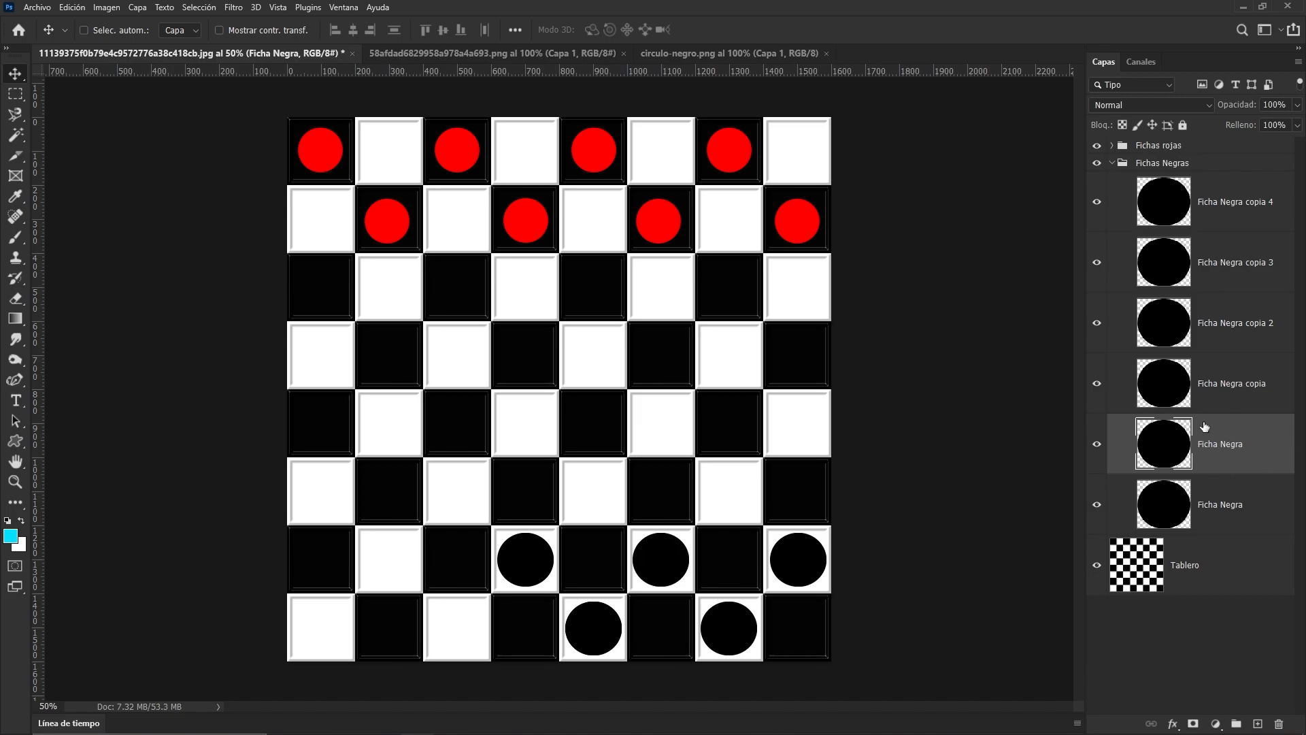
pyautogui.moveTo(548, 571); pyautogui.dragTo(411, 574)
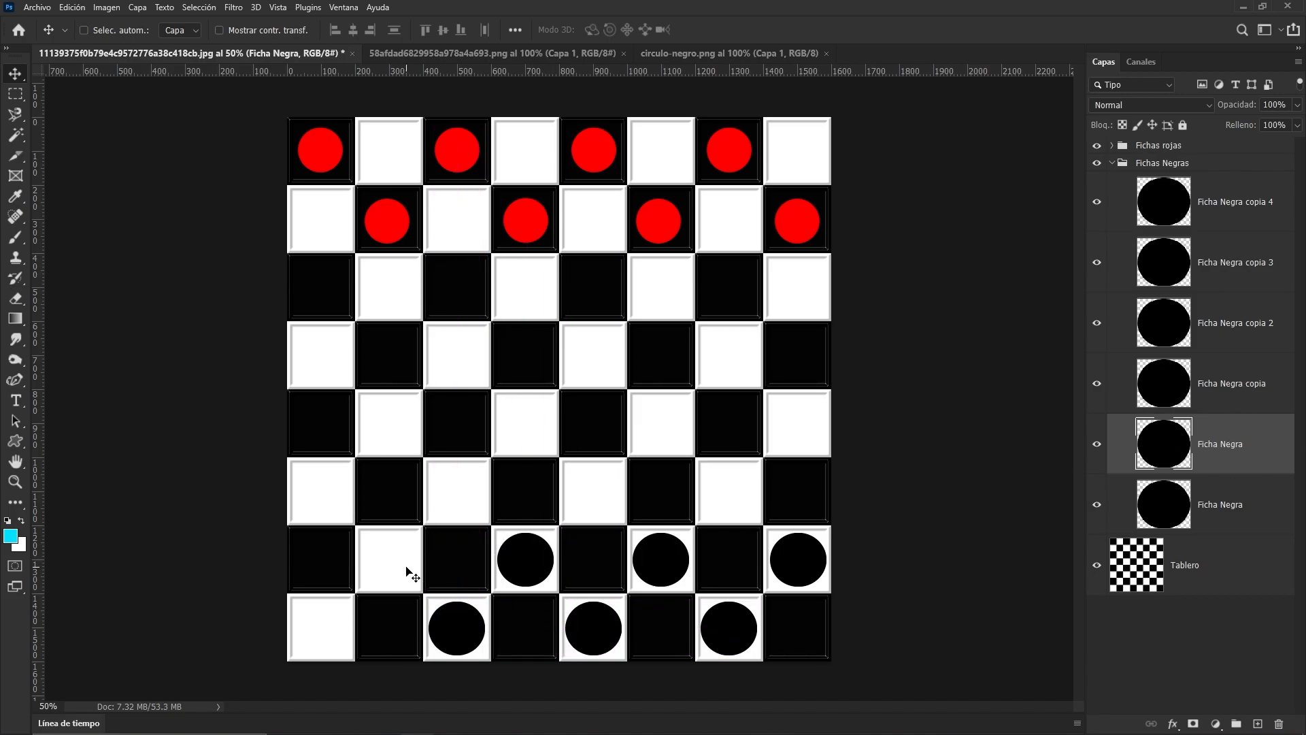
# Duplicate Ficha Negra again to fill the second square of the seventh row and the first square of the bottom row.
pyautogui.keyDown('ctrl'); pyautogui.click(411, 575); pyautogui.keyUp('ctrl')
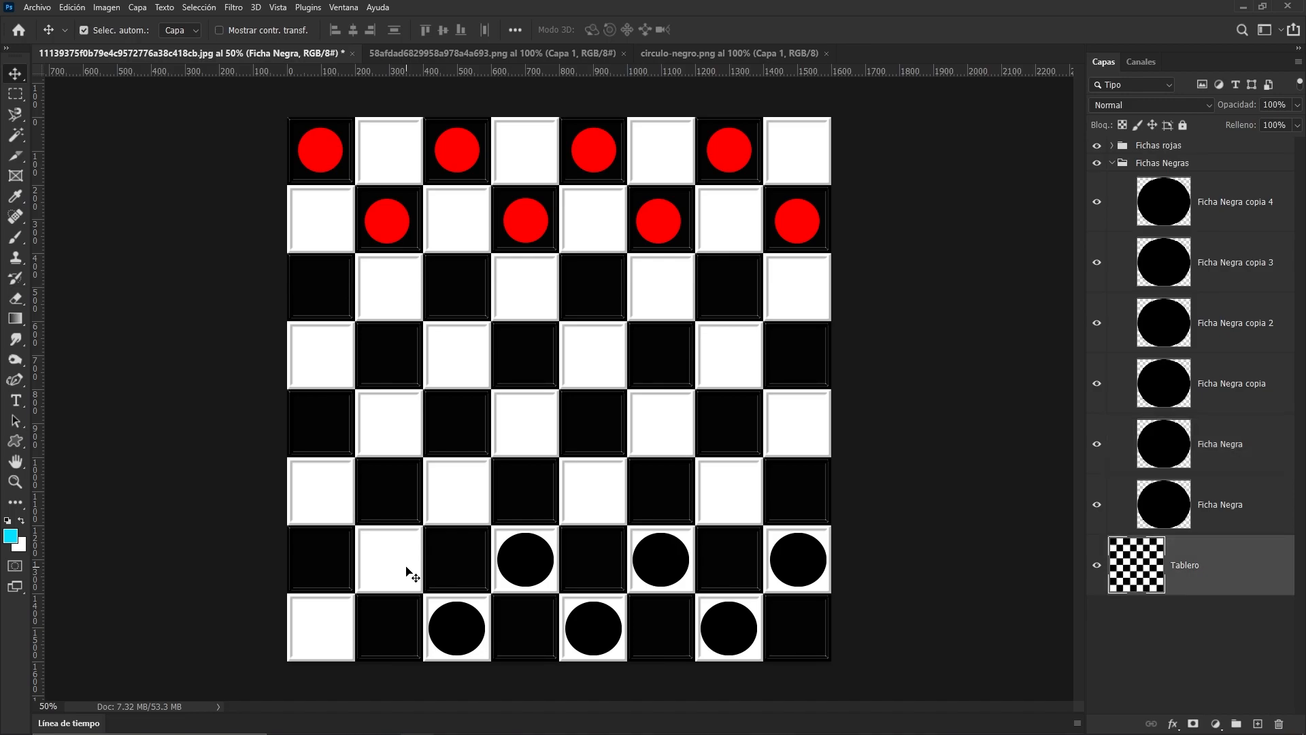
pyautogui.click(1208, 440)
pyautogui.hotkey('ctrl', 'j')
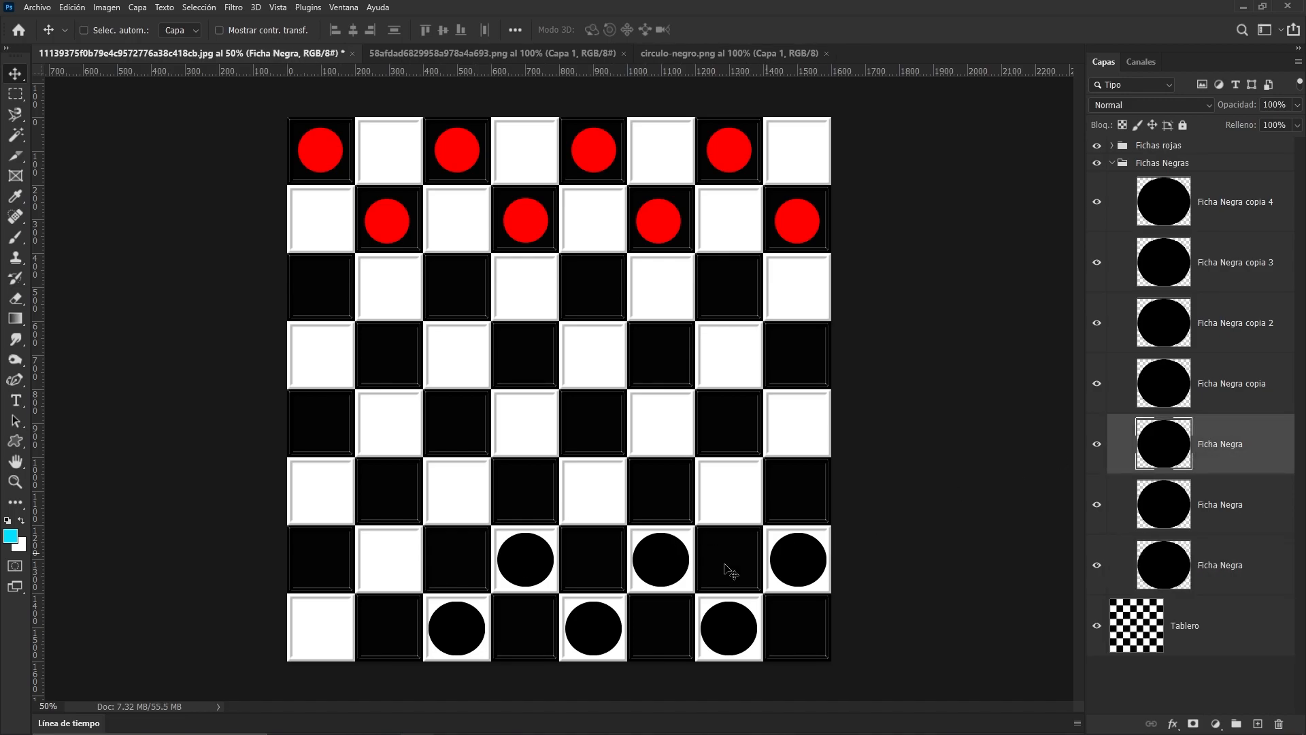
pyautogui.moveTo(467, 638); pyautogui.dragTo(406, 572)
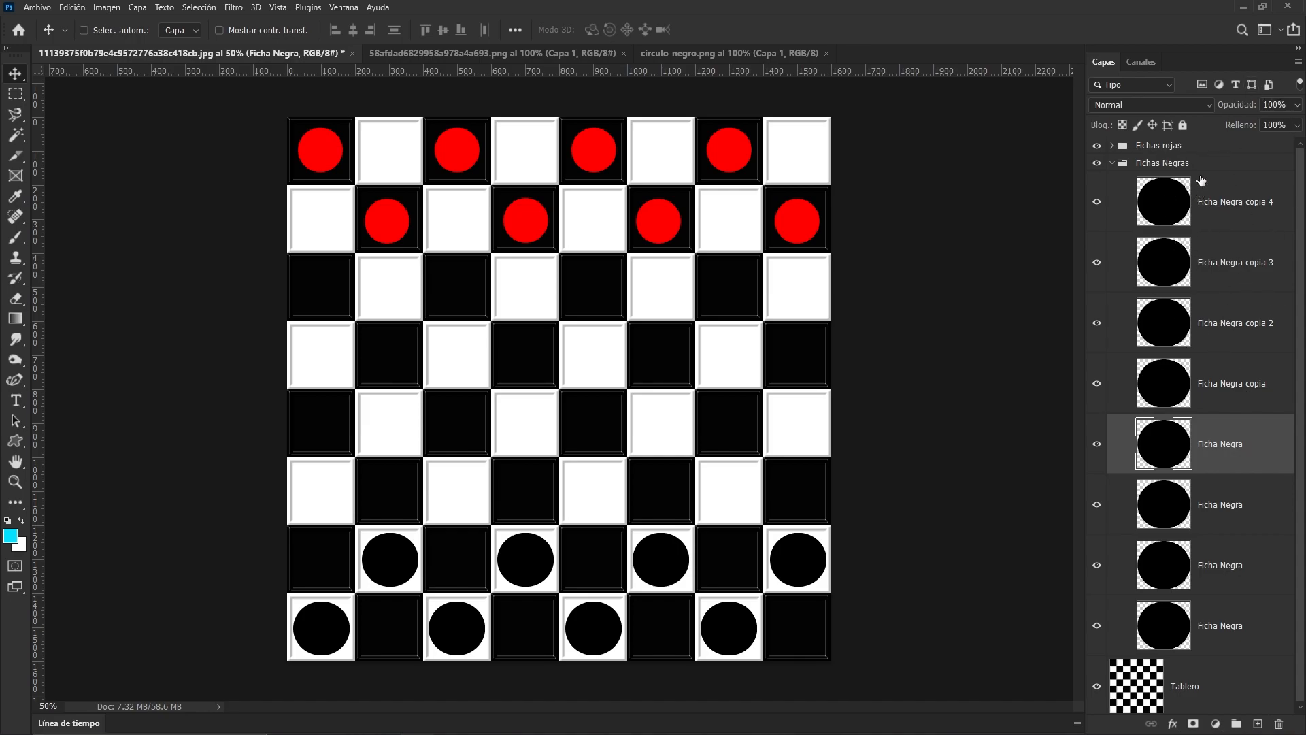
# Collapse the Fichas Negras group and expand it again to view its layers.
pyautogui.click(1111, 162)
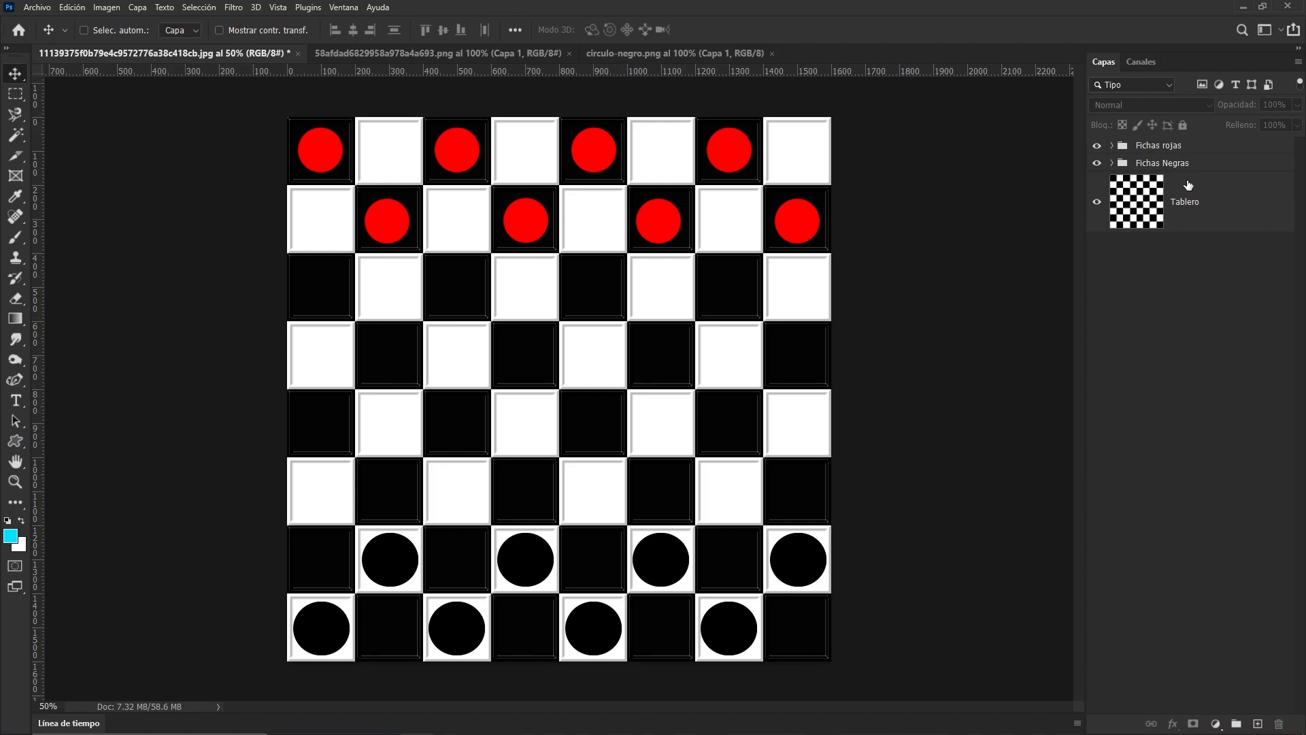
pyautogui.click(1114, 162)
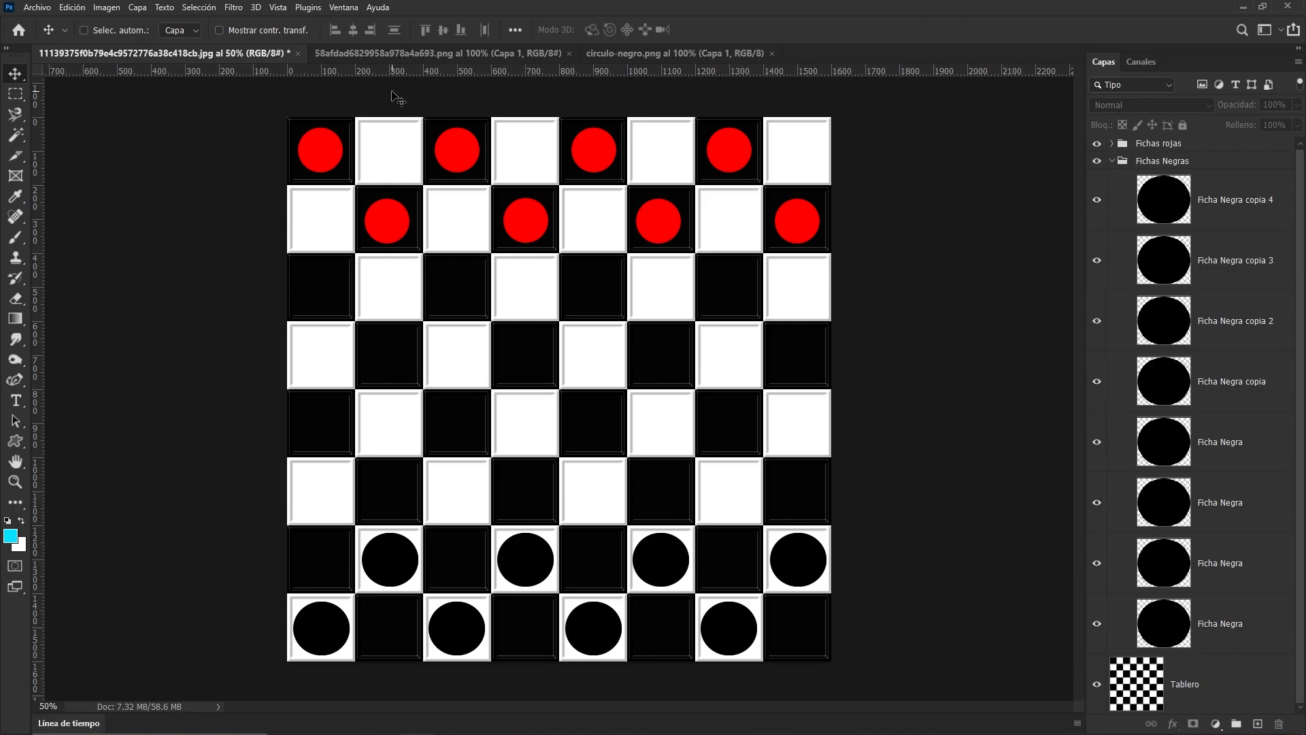
# Open the Interfaz preferences, try the lightest colour theme, and switch back to the darkest one.
pyautogui.click(72, 8)
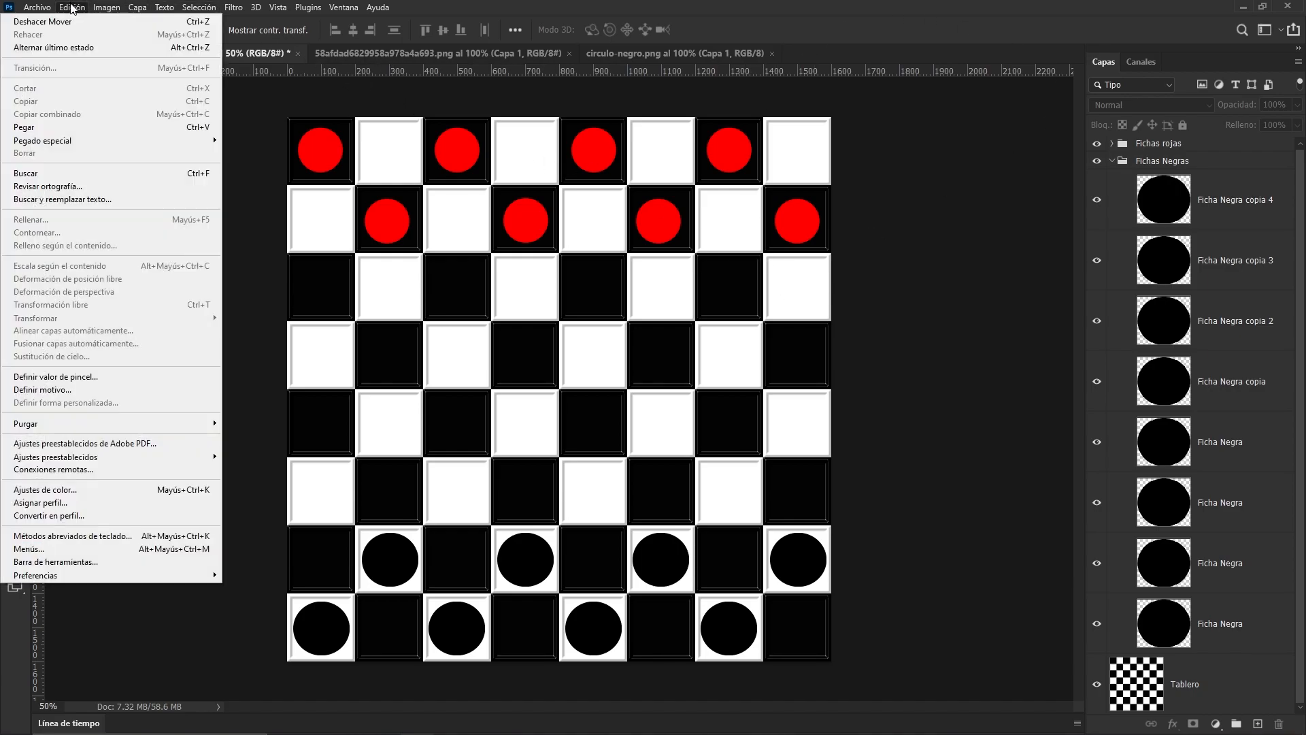
pyautogui.moveTo(215, 574)
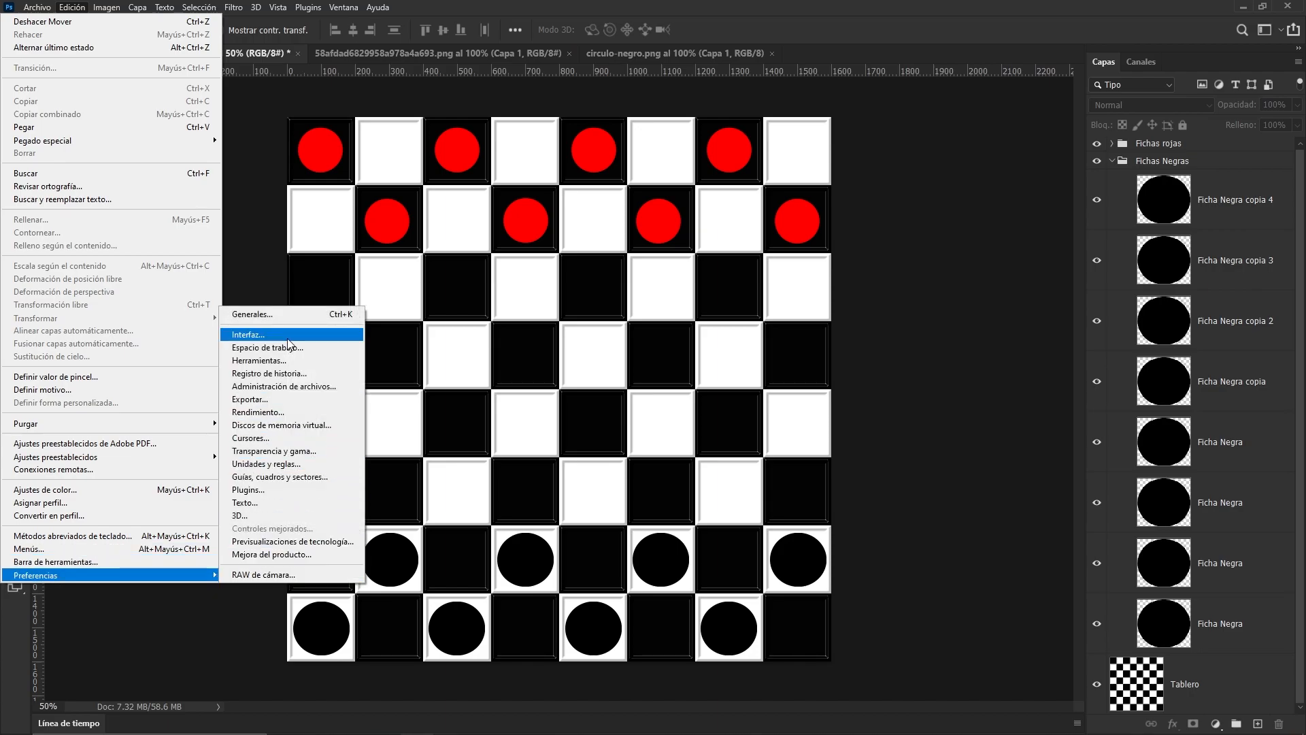
pyautogui.click(269, 336)
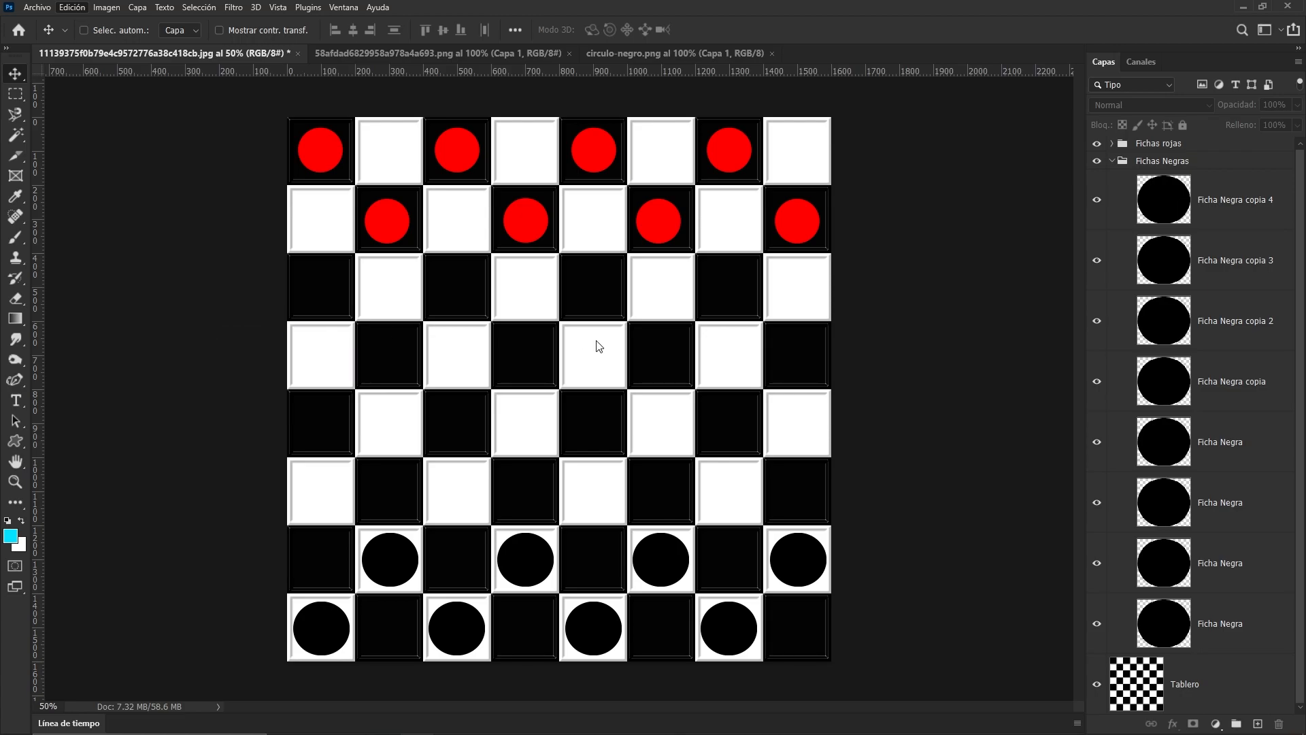
pyautogui.press('i')
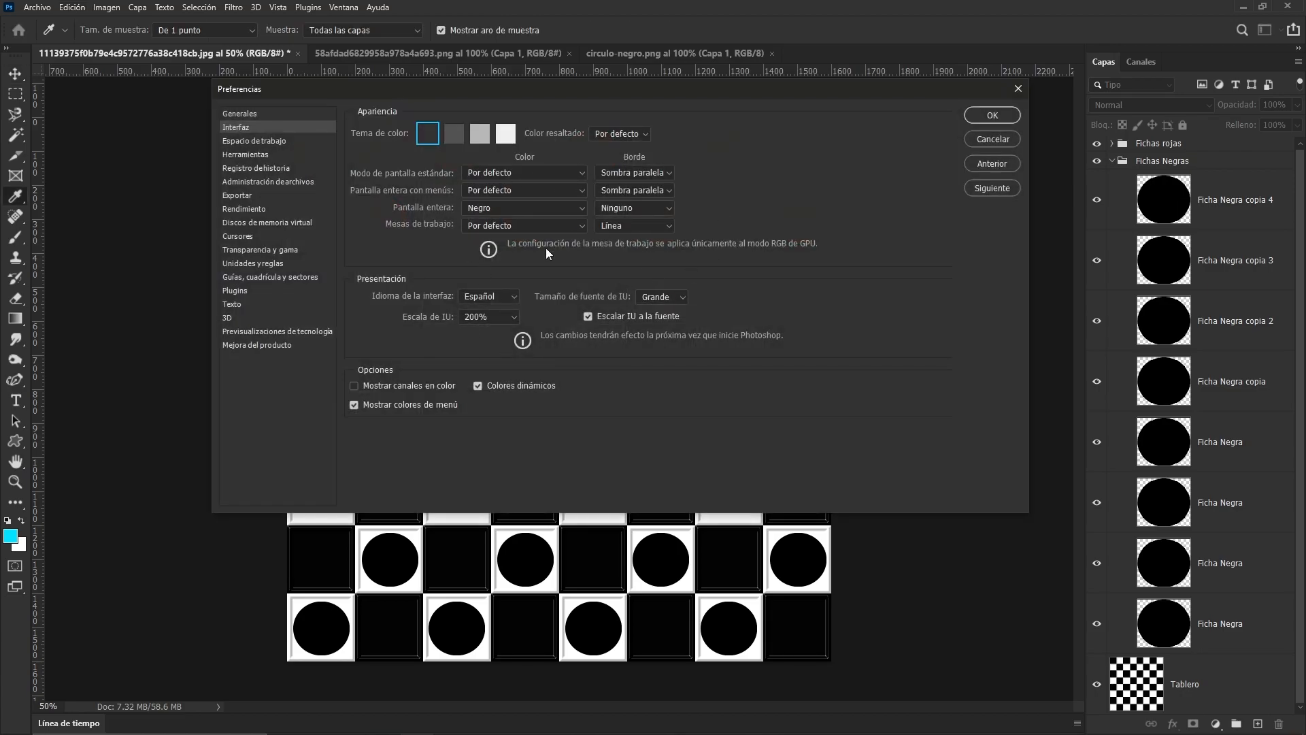
pyautogui.click(507, 136)
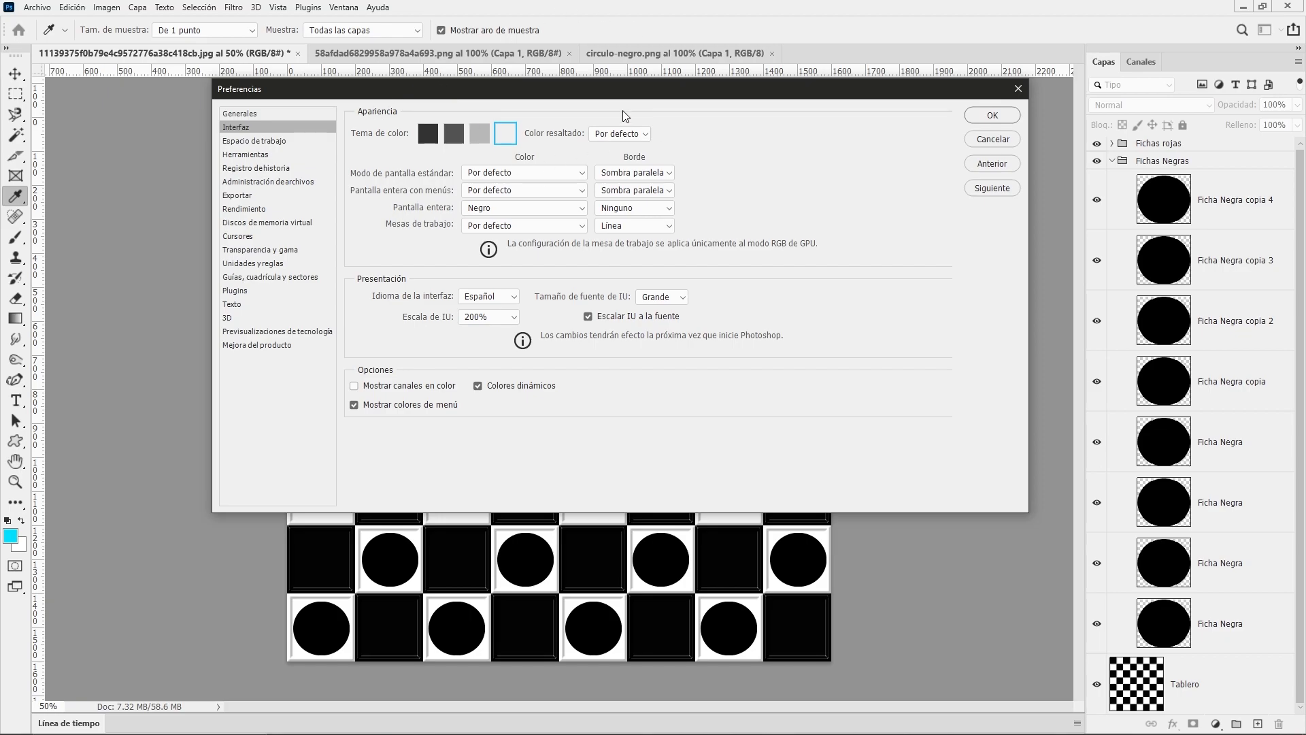
pyautogui.click(428, 133)
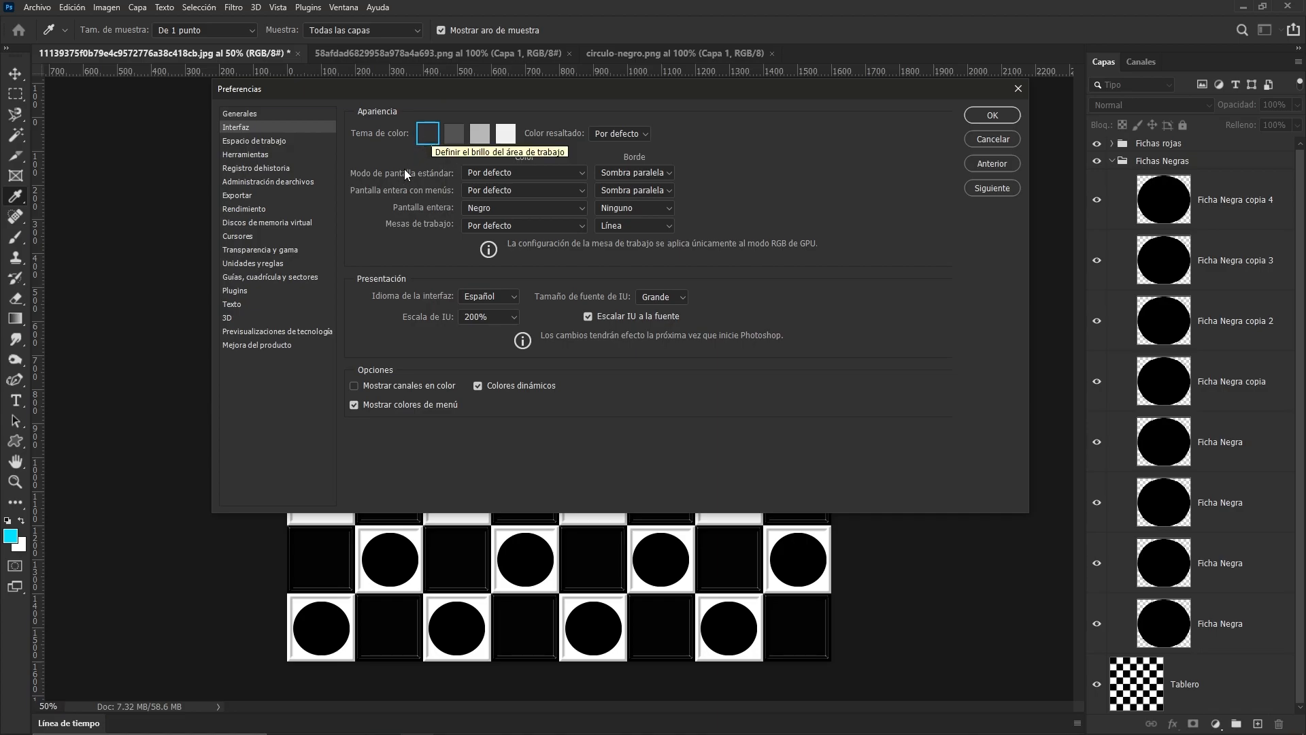
# Preview the lightest interface colour theme once more and restore the darkest one.
pyautogui.click(507, 135)
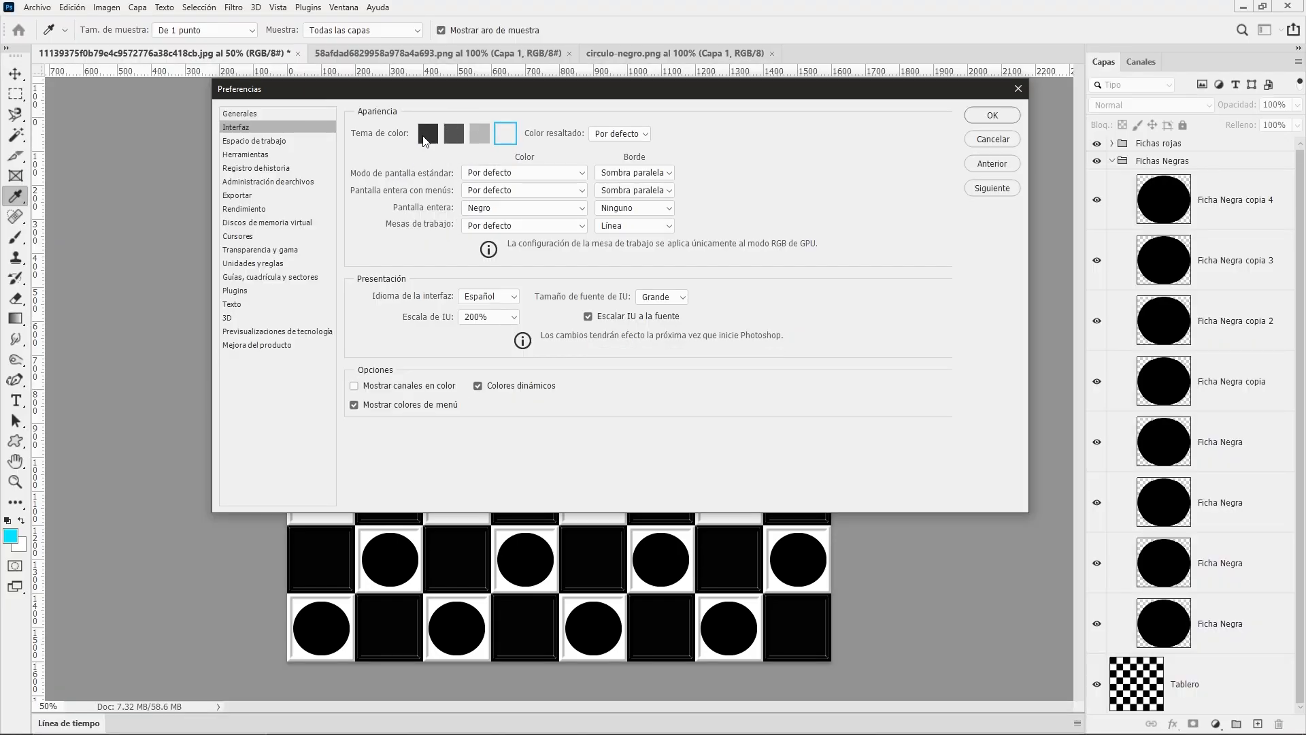
pyautogui.click(426, 137)
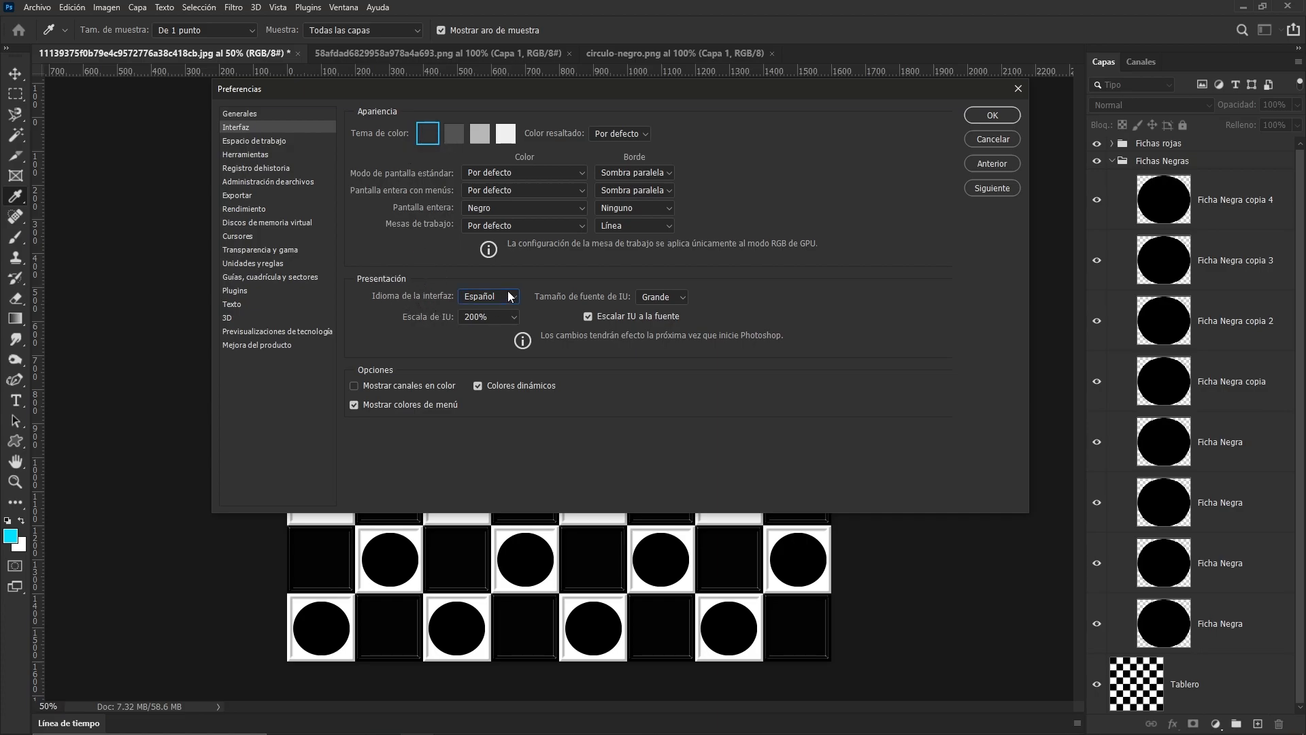
# Set the interface scale to 200% and its font size to Grande, accept the preferences, and activate the Move tool.
pyautogui.click(479, 318)
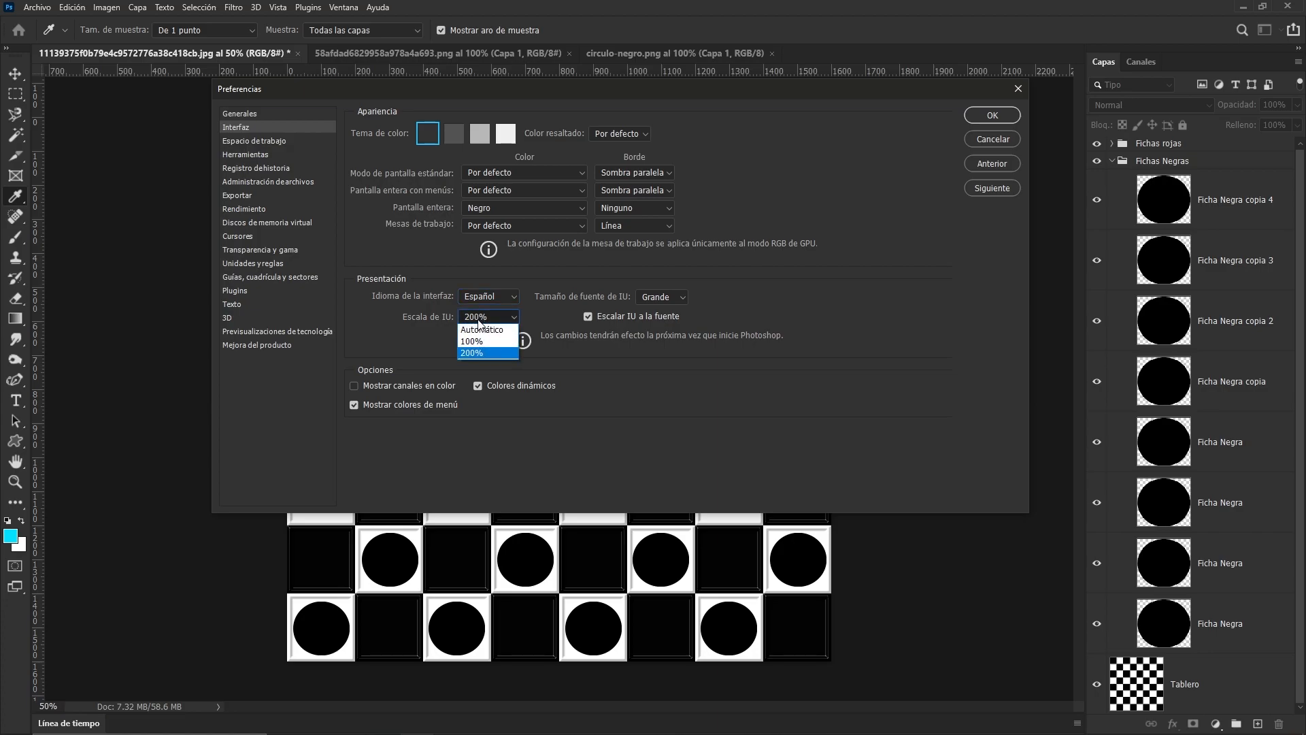
pyautogui.click(475, 354)
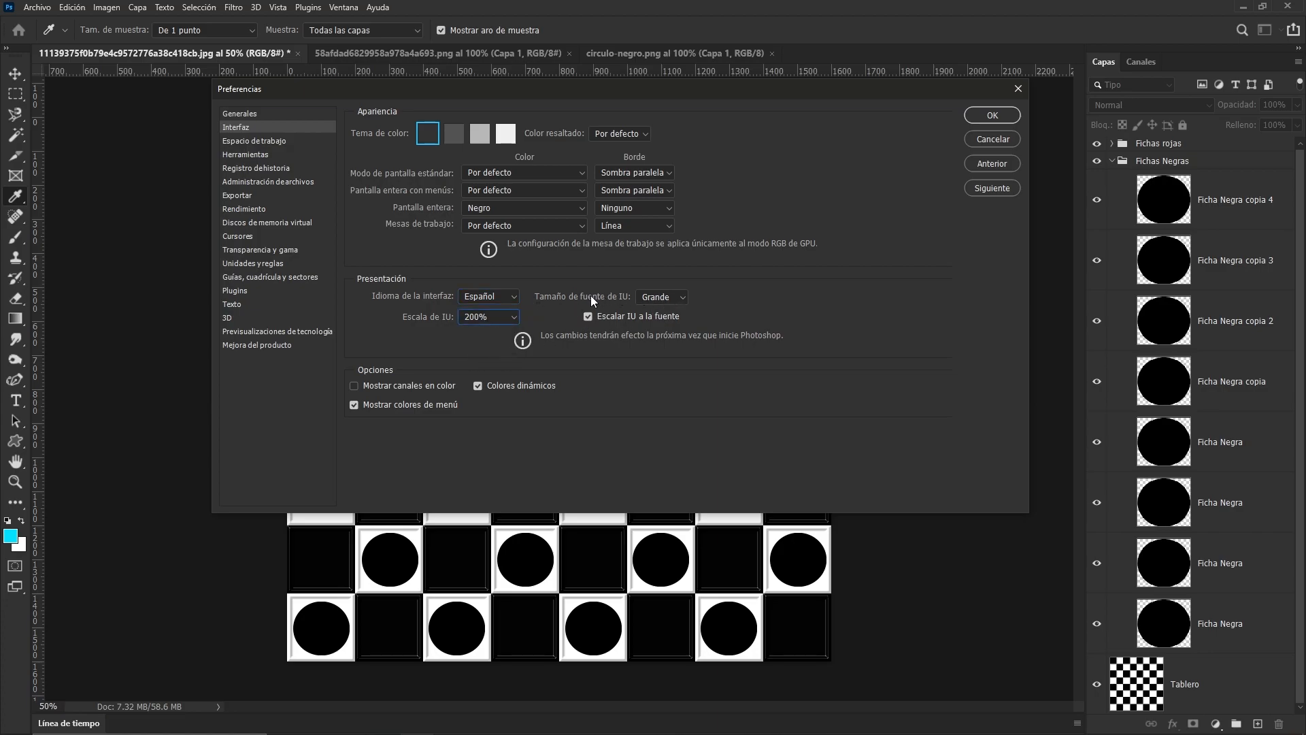
pyautogui.click(655, 297)
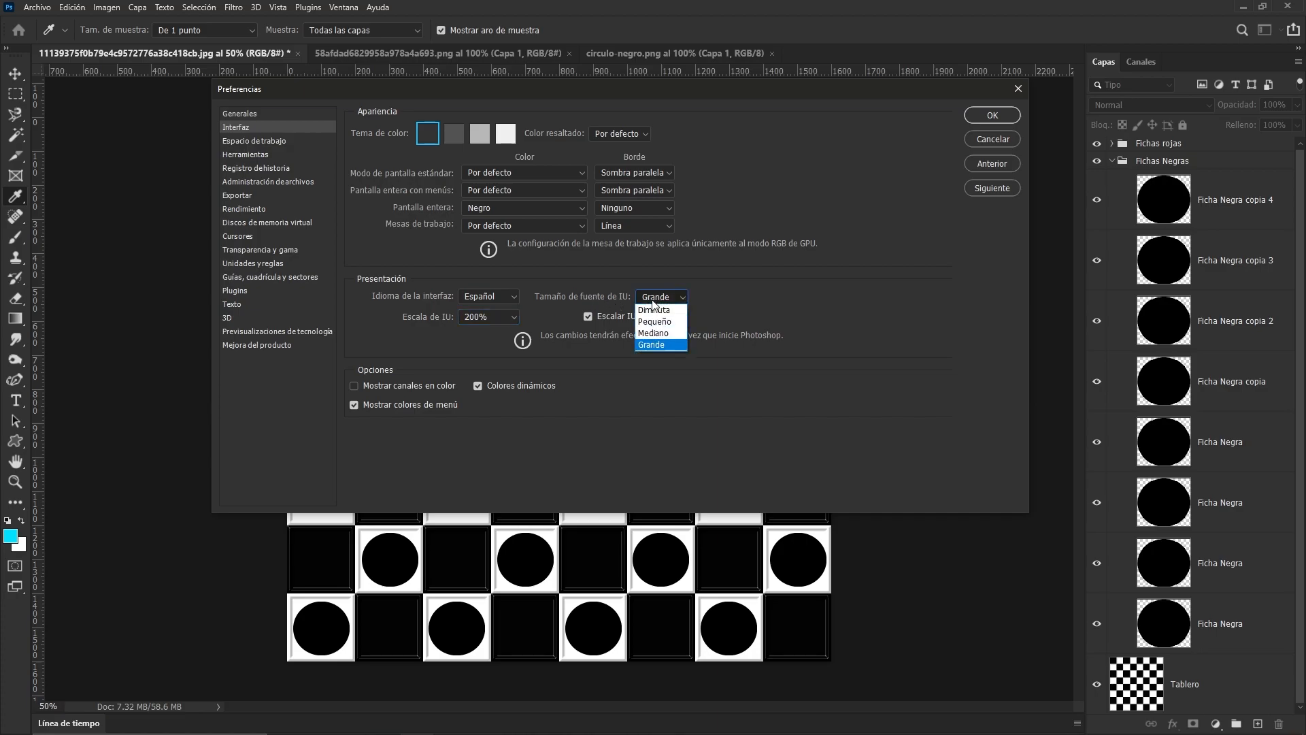
pyautogui.click(663, 349)
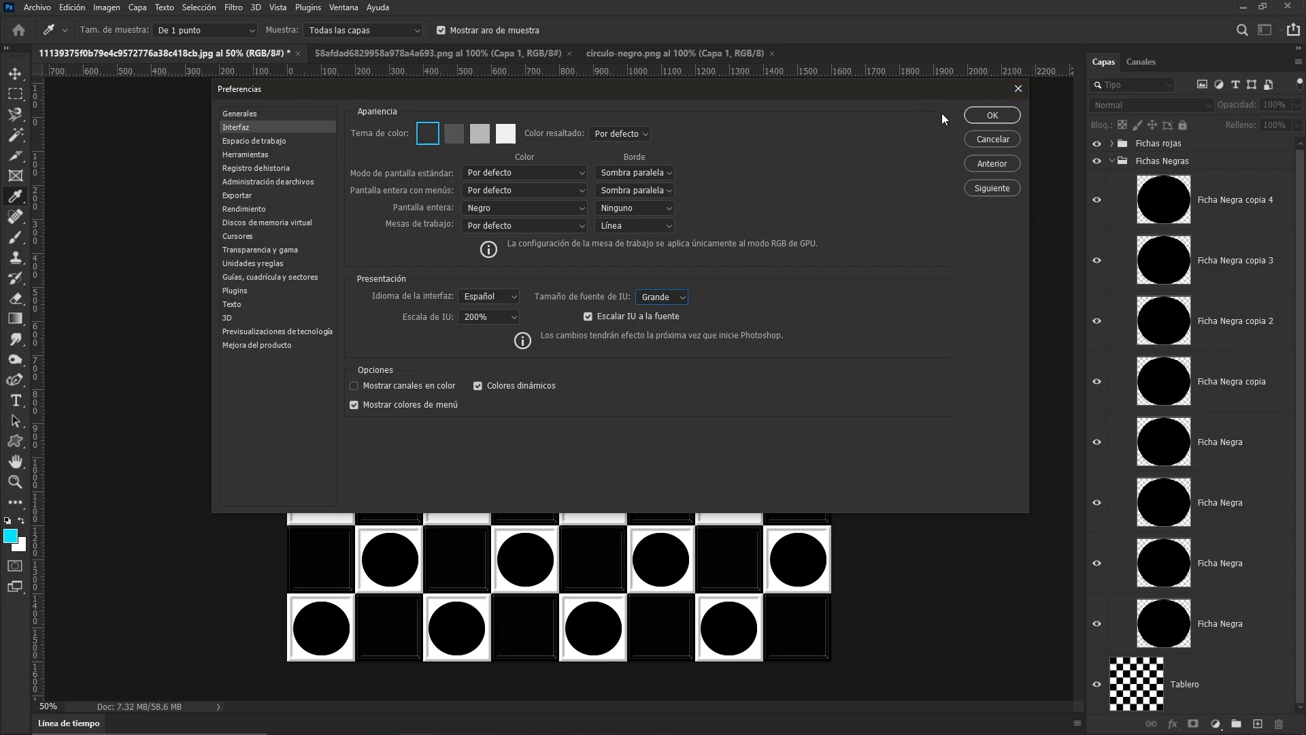
pyautogui.click(992, 115)
pyautogui.press('v')
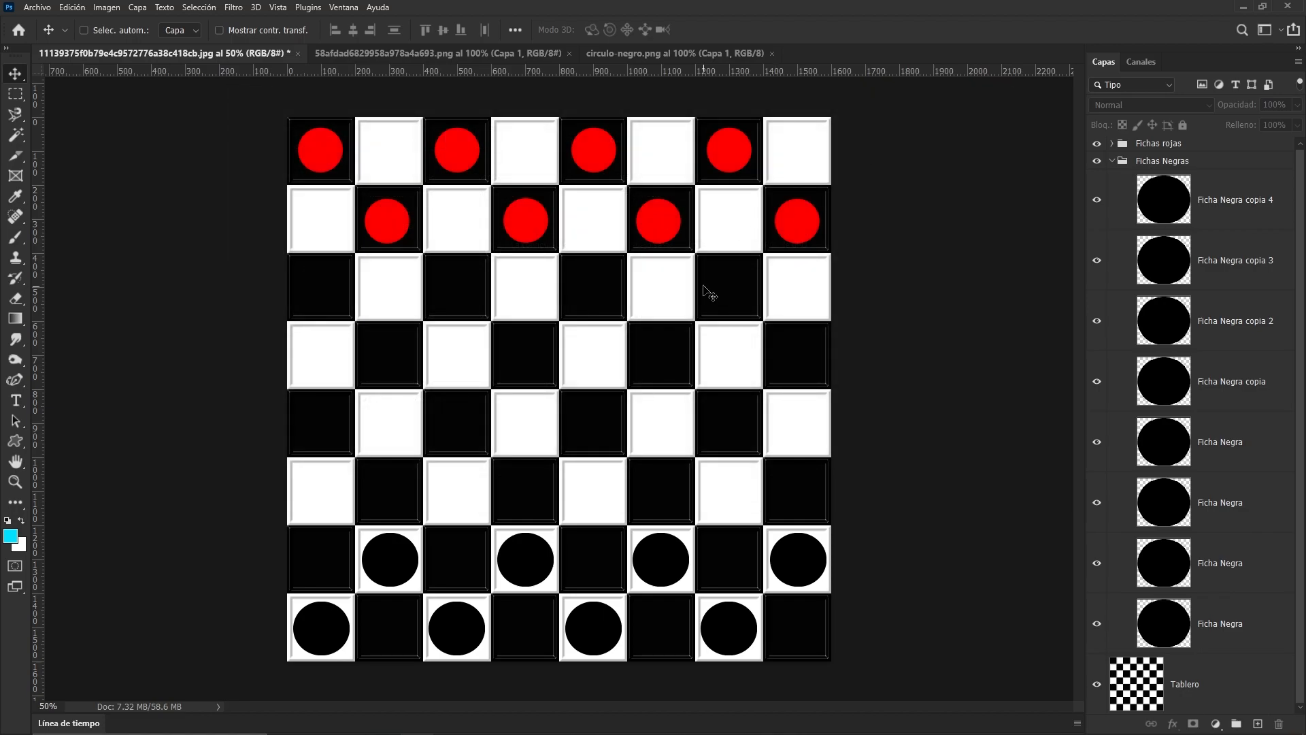